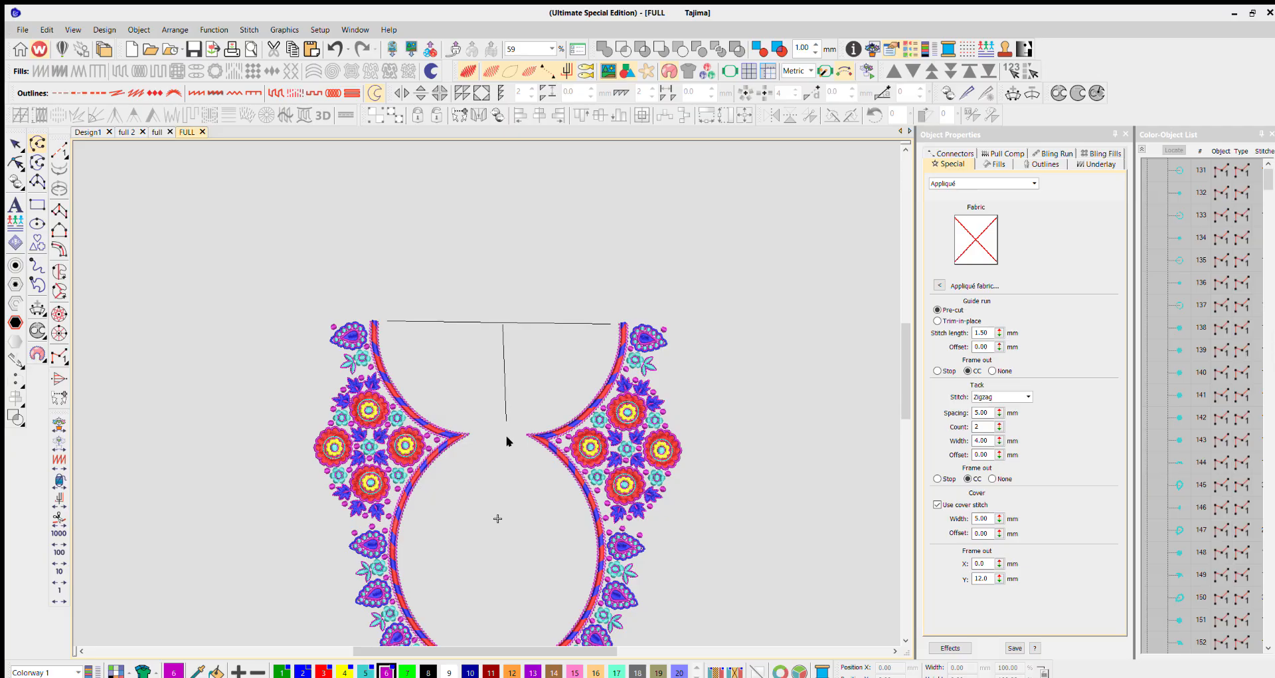
Finish the vertical line down the oval opening and draw a short horizontal line across the narrow gap above it
left_click(500, 531)
right_click(500, 532)
left_click(514, 342)
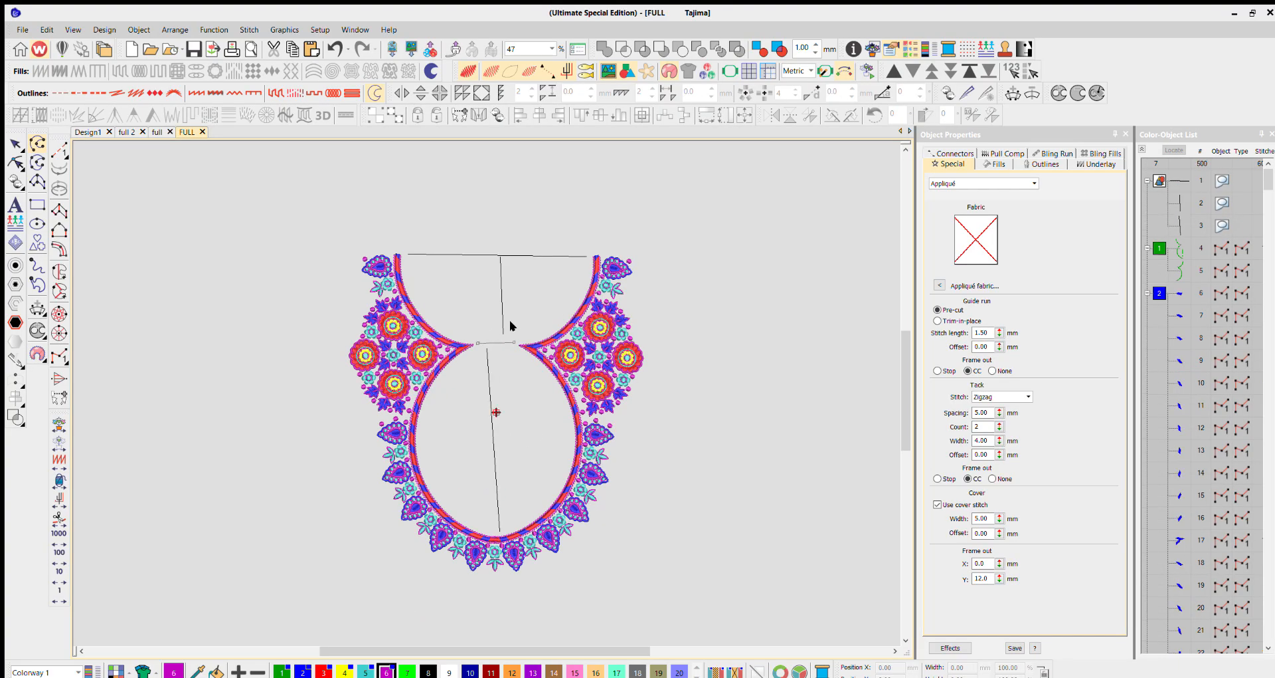
right_click(509, 320)
Draw a horizontal line across the width of the lower oval opening at mid-height
left_click(416, 439)
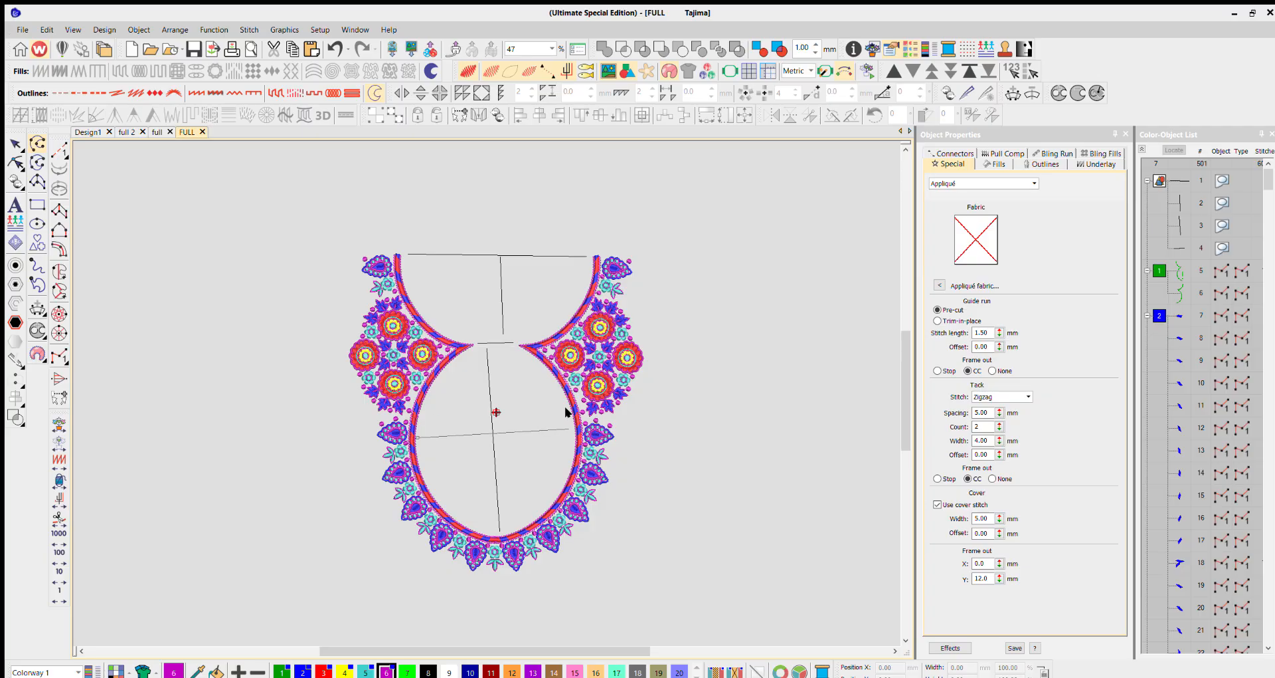
left_click(572, 428)
right_click(573, 428)
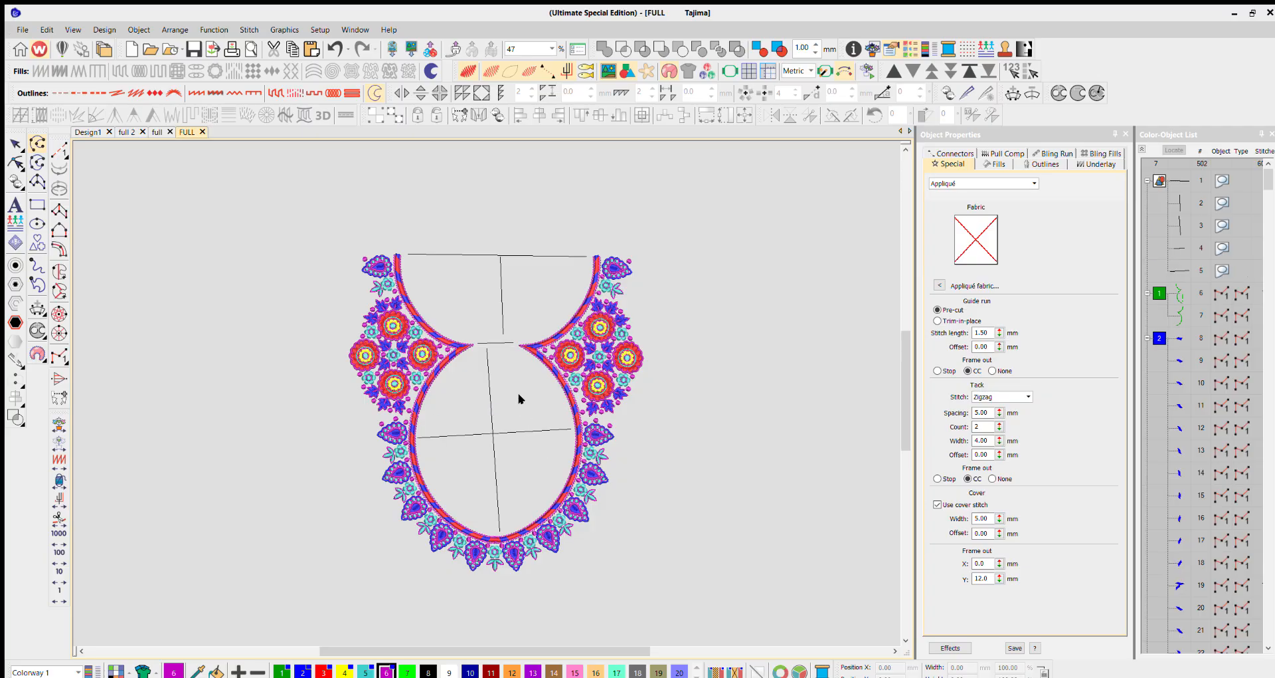
Draw a rectangle about 221 mm wide in the empty area beside the embroidered neckline
scroll(483, 376, "down", 2)
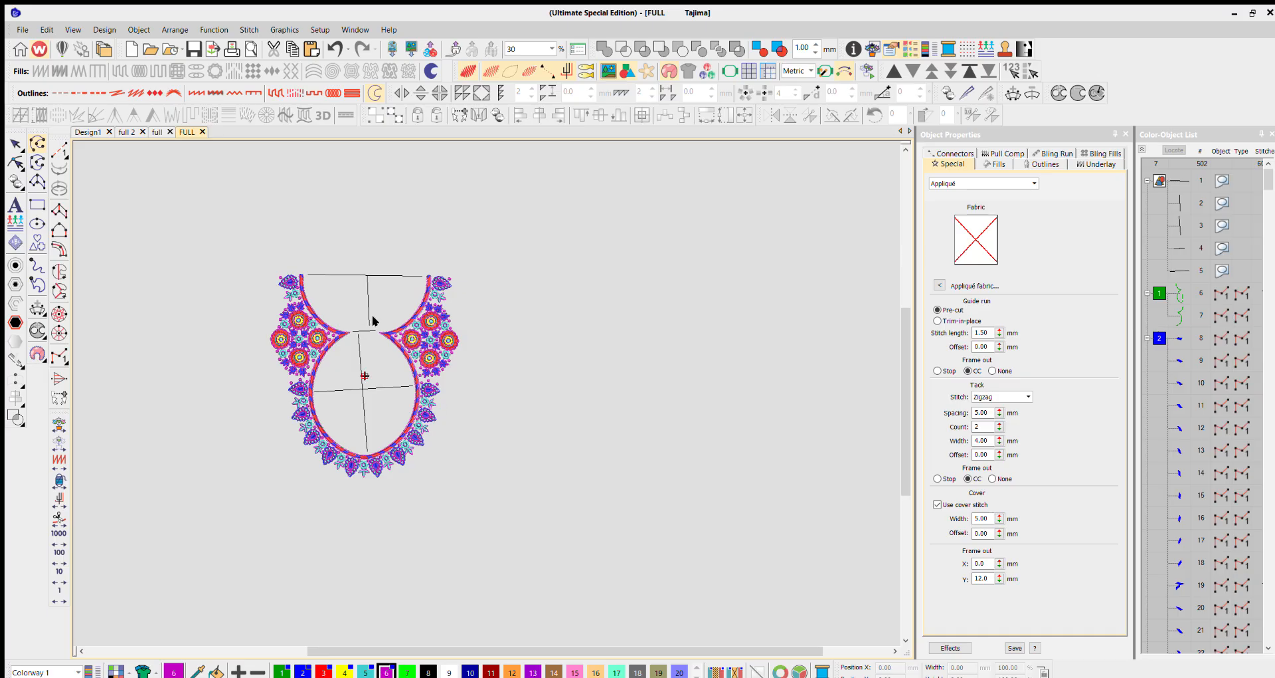
left_click(38, 205)
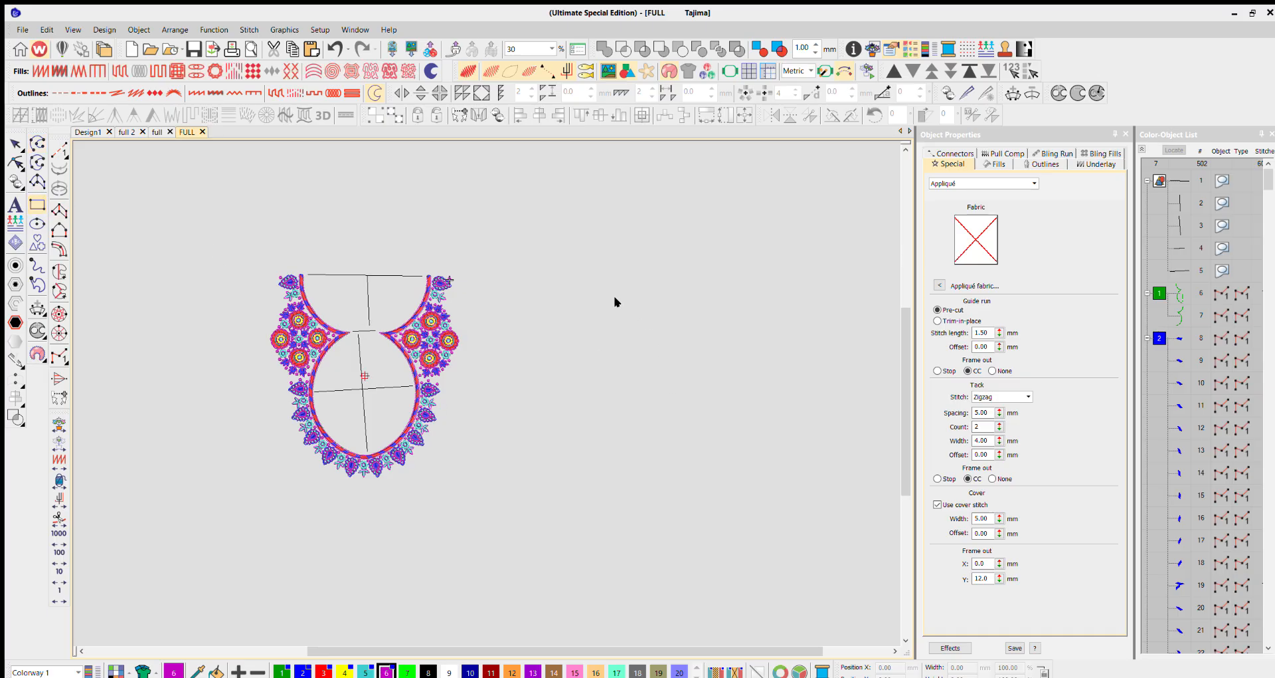
left_click_drag(600, 299, 742, 490)
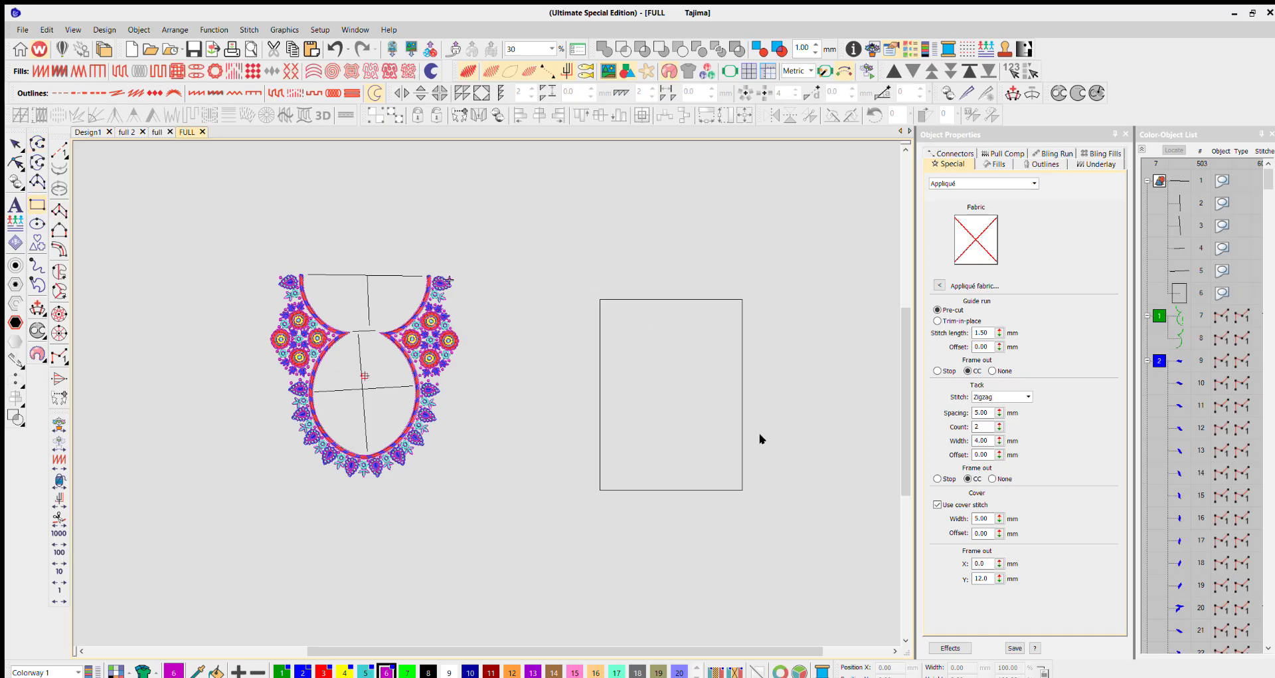
key("Escape")
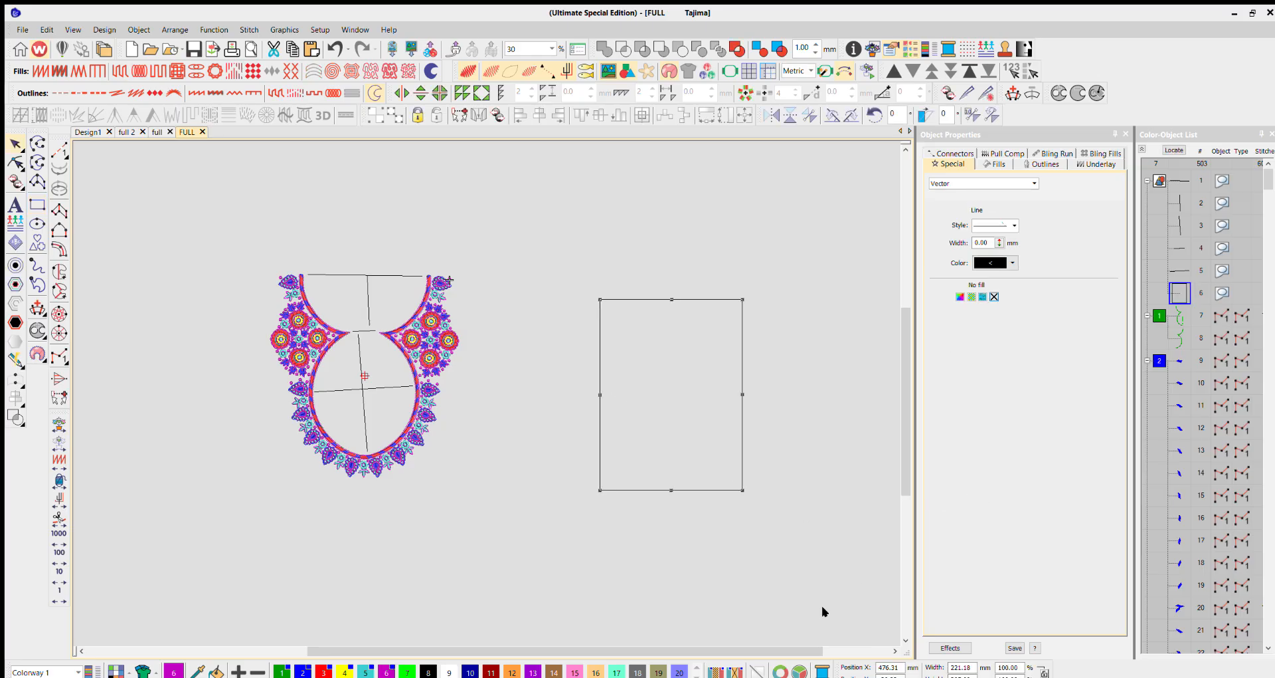
Switch the measurement units to U.S. and resize the rectangle to 9.5 inches wide and 3.5 inches high
left_click(799, 69)
left_click(795, 81)
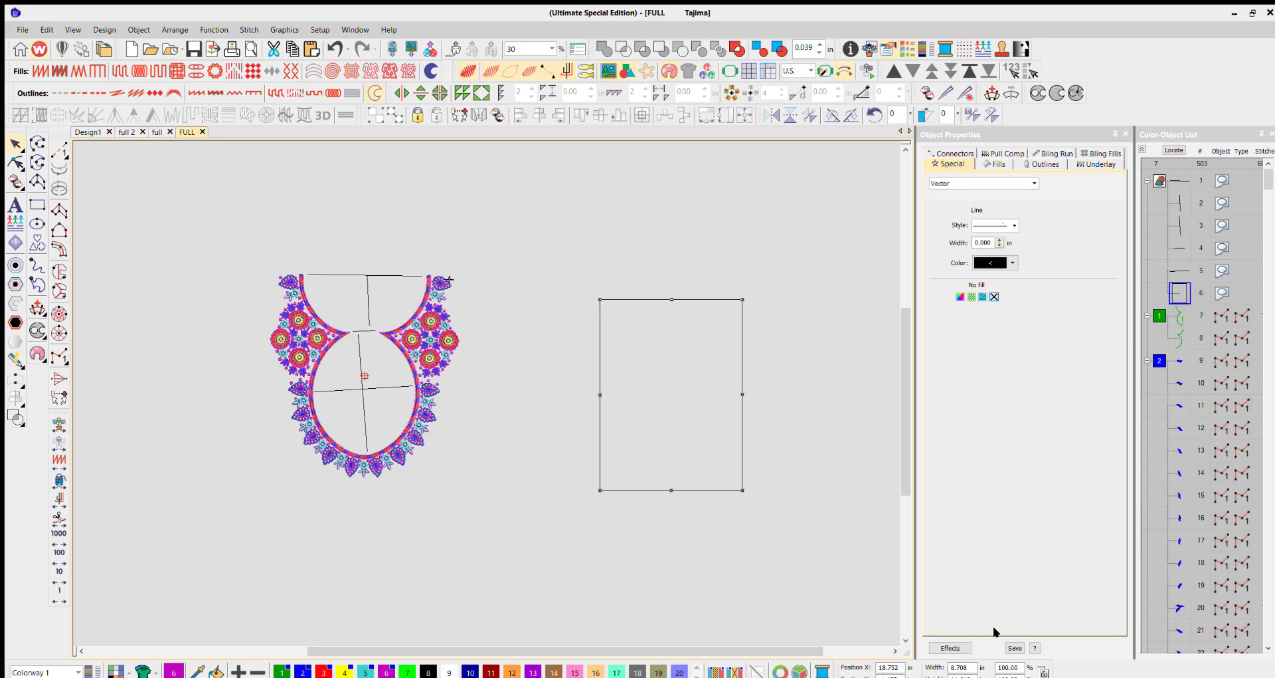
double_click(973, 667)
type("9.5")
key("Return")
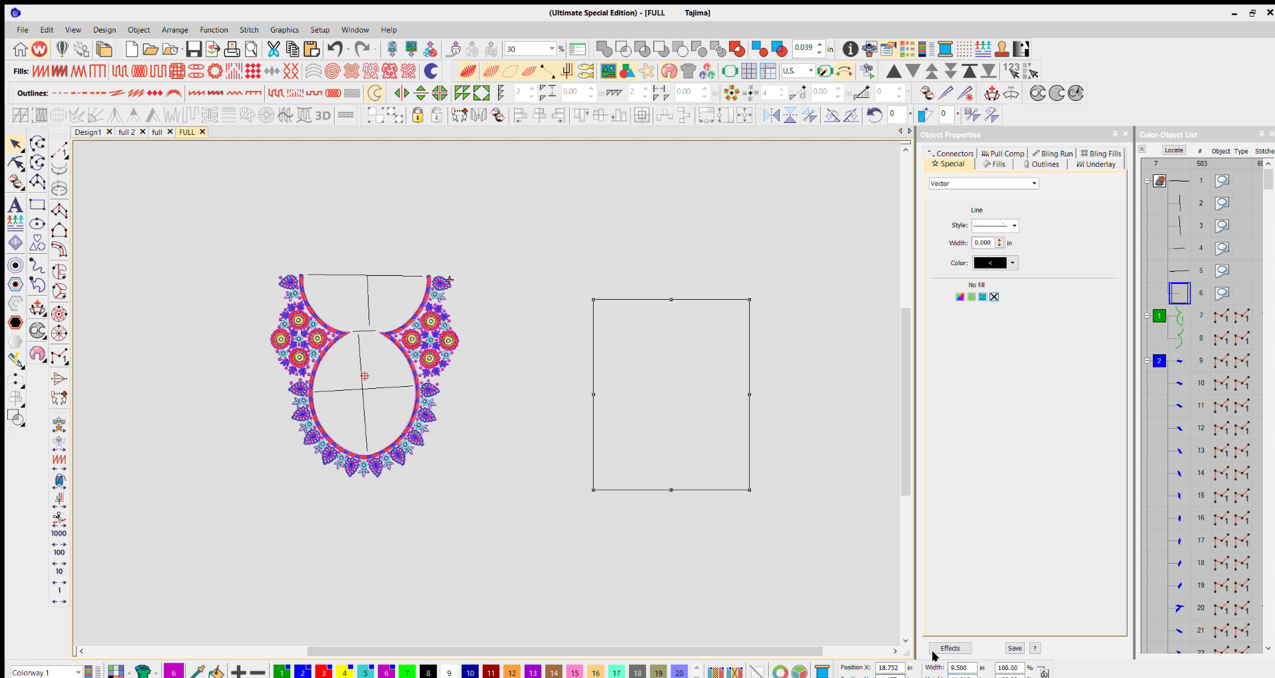
left_click_drag(976, 670, 921, 670)
type("3.5")
key("Return")
Place a duplicate of the rectangle below it and resize the copy to 6 inches wide and 7.5 inches high
mouse_move(700, 397)
left_mouse_down()
mouse_move(690, 296)
mouse_move(700, 407)
left_mouse_up()
key("ctrl+d")
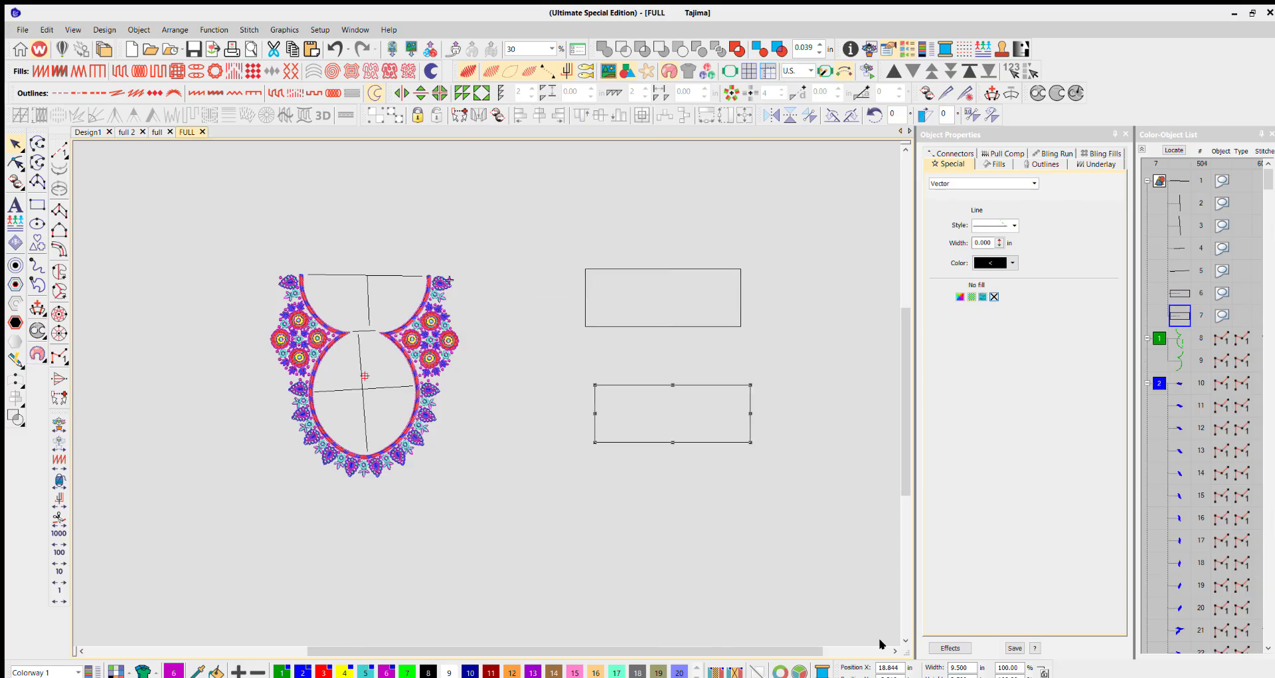
left_click_drag(975, 668, 921, 663)
type("6")
key("Tab")
type("7.5")
key("Return")
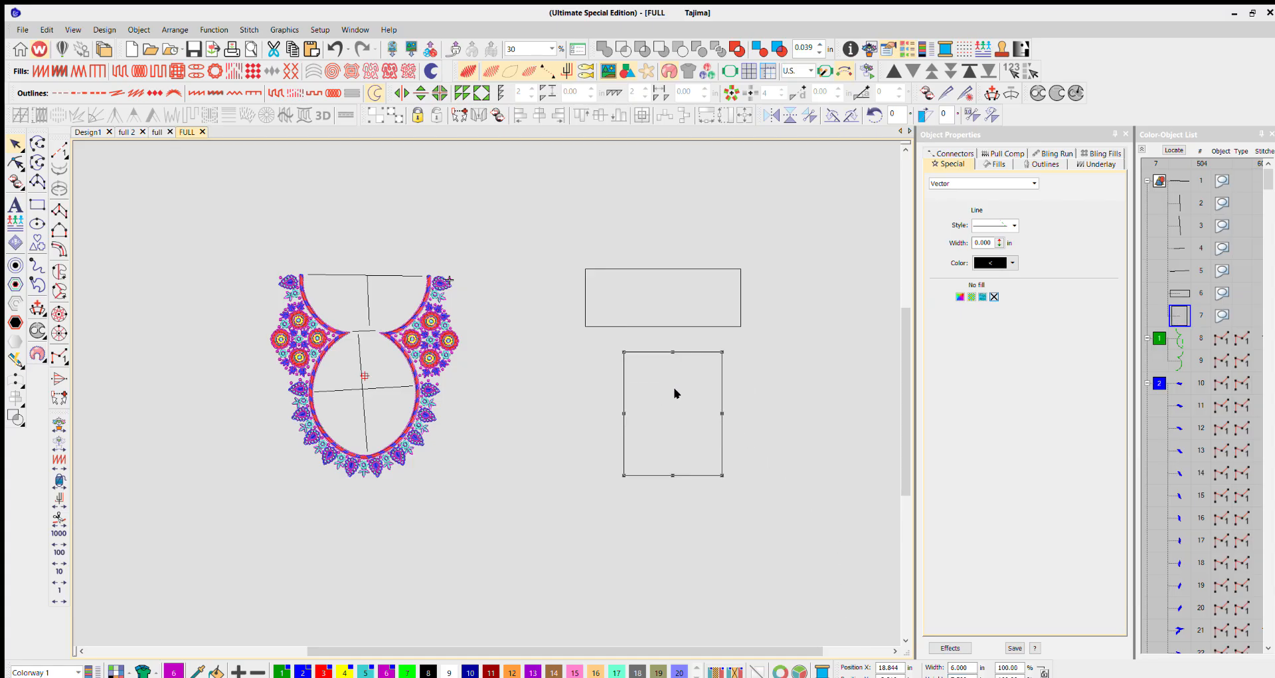
Centre the two rectangles on a common vertical axis
left_click(703, 306, "ctrl")
left_click(539, 114)
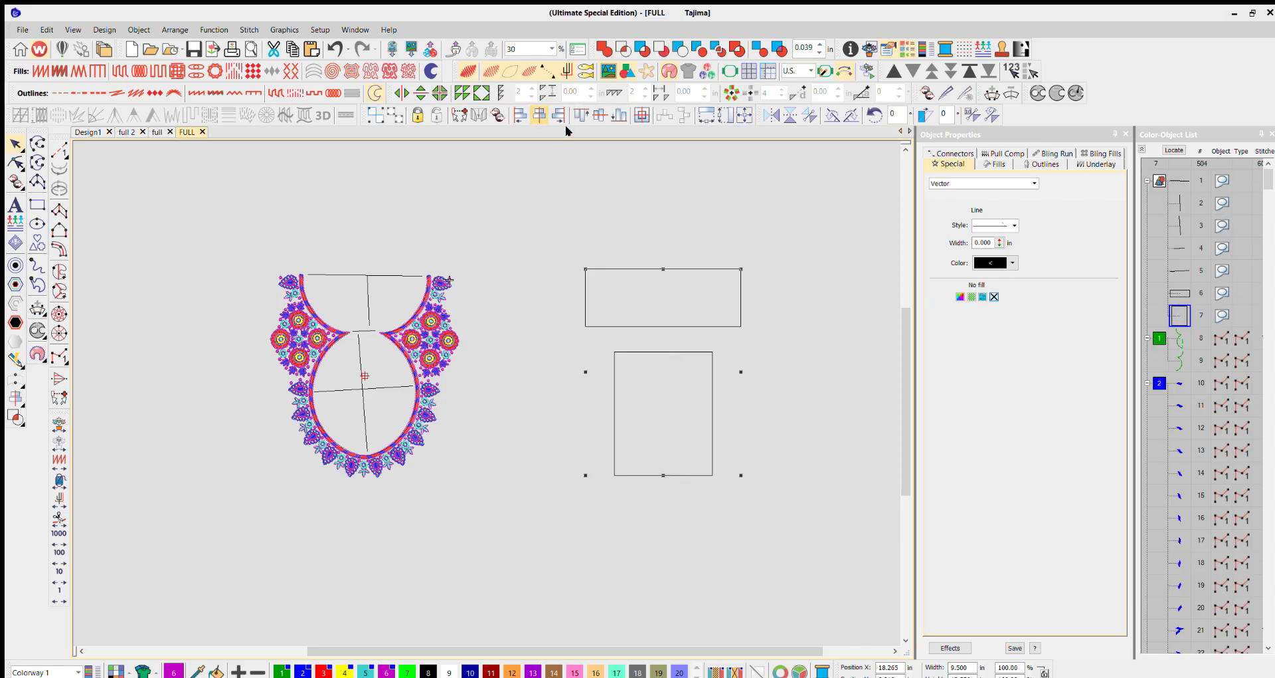
left_click(742, 378)
Move the lower rectangle up until its top edge slightly overlaps the bottom of the upper rectangle
left_click(713, 389)
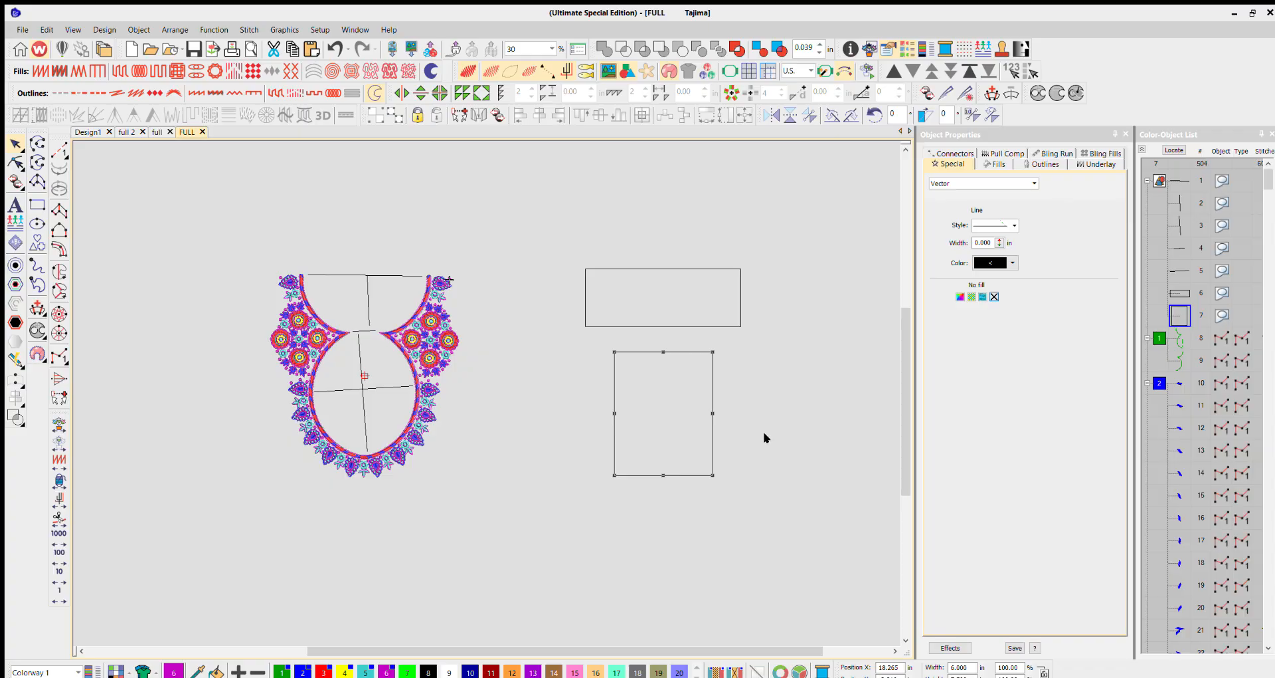
key("Up")
key("Up")
key("Up")
key("Up")
key("Up")
key("Up")
key("Up")
key("Up")
key("Up")
key("Up")
key("Up")
key("Up")
key("Up")
key("Up")
key("Up")
key("Up")
key("Up")
key("Up")
key("Up")
key("Up")
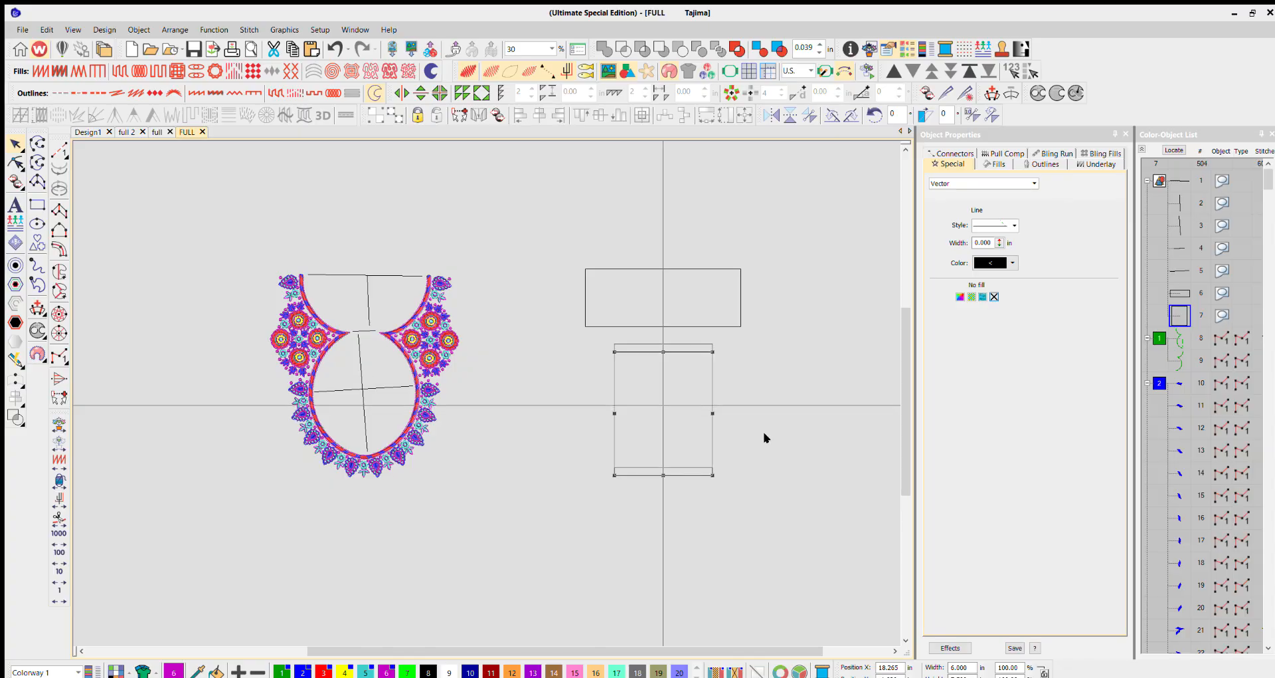
key("Up")
key("Up")
key("Up")
key("Up")
key("Up")
key("Up")
key("Up")
key("Up")
key("Up")
key("Up")
key("Up")
key("Up")
key("Up")
key("Left")
key("Left")
key("Left")
key("Left")
key("Left")
key("Left")
key("Left")
key("Left")
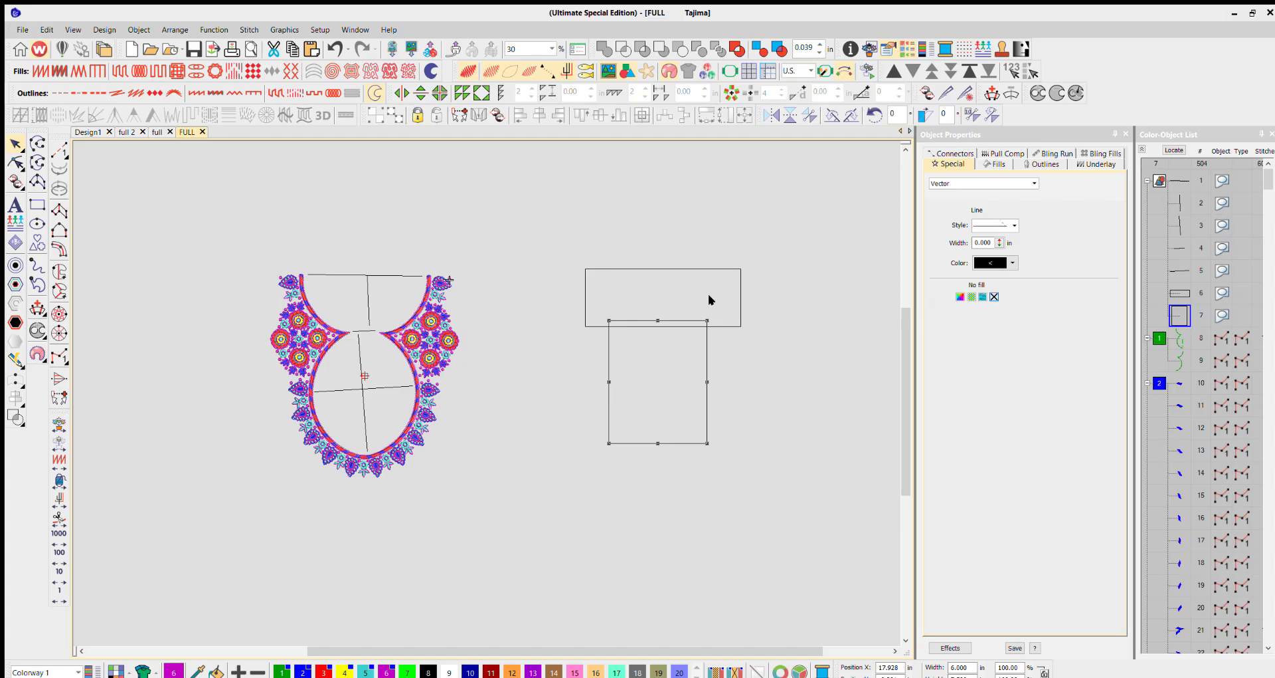
Re-centre the two rectangles and nudge the lower one down so its top edge meets the upper one's bottom edge
left_click(724, 308, "ctrl")
left_click(540, 116)
left_click(674, 182)
left_click(712, 382)
key("Down")
key("Down")
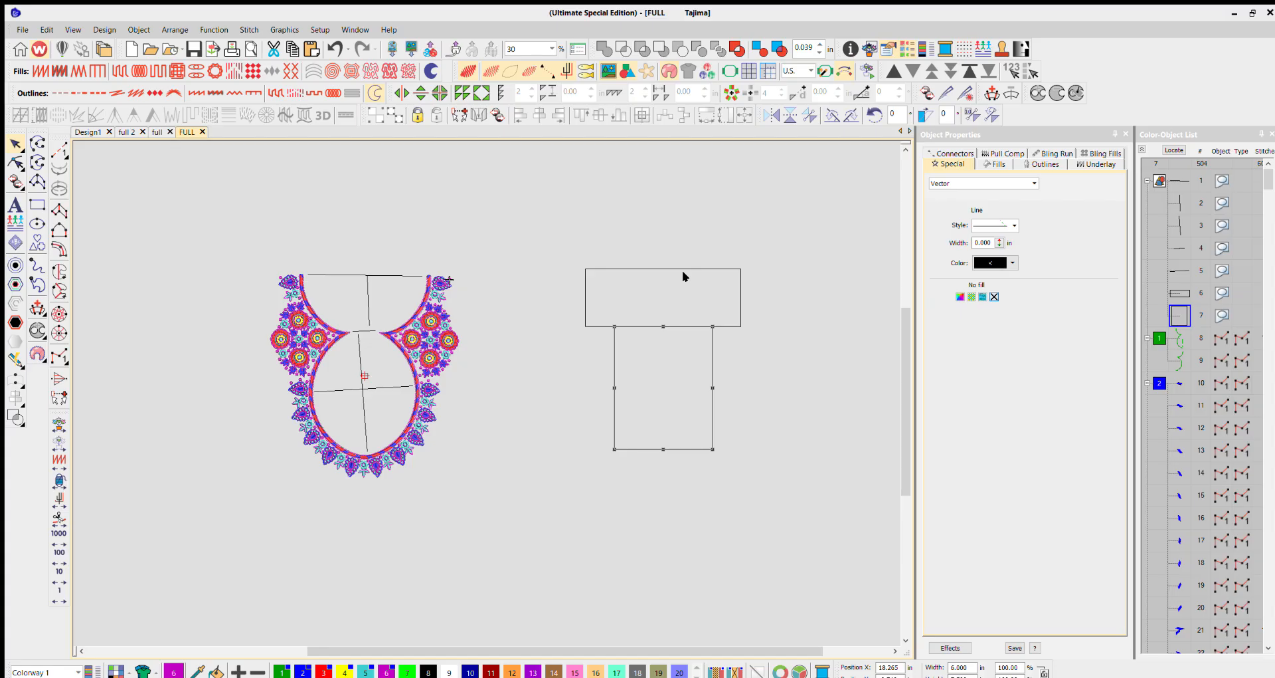
Duplicate the upper rectangle, set the copy's width to 1.5 inches and centre it over the joint between the two rectangles
left_click(727, 322)
key("ctrl+d")
double_click(962, 667)
type("1.5")
key("Return")
left_click_drag(661, 296, 658, 325)
left_click(874, 436)
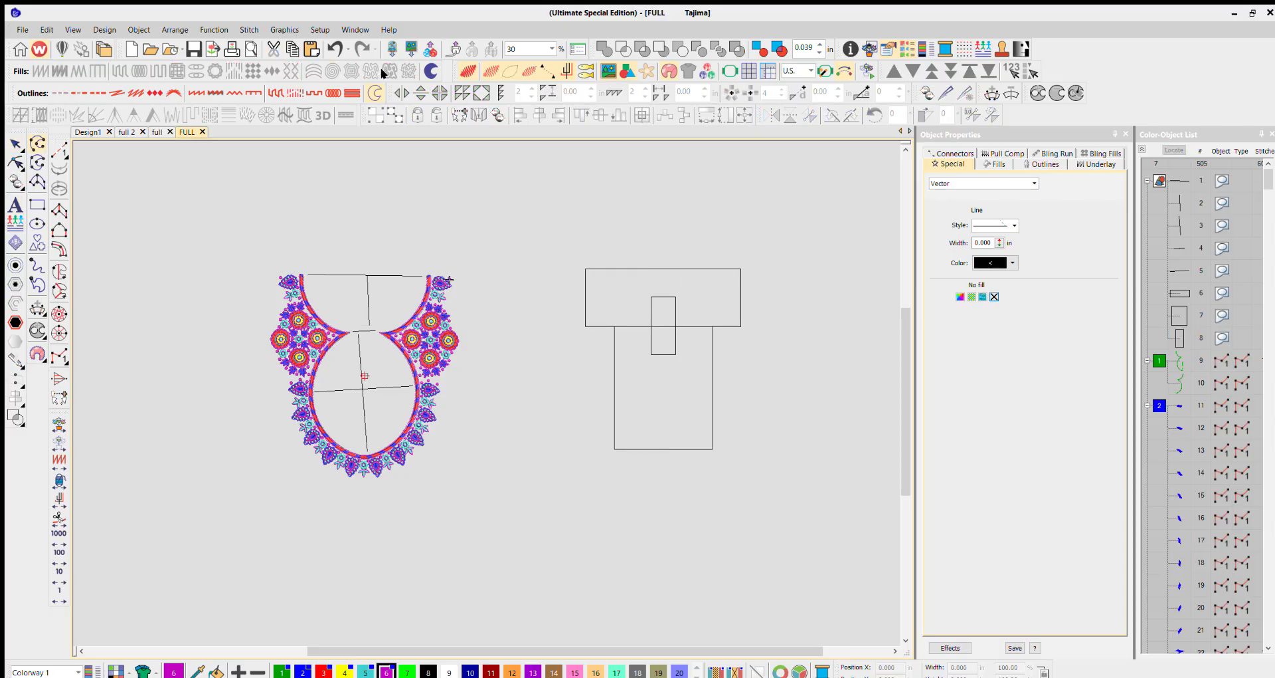
Draw a vertical centre line through all the rectangles and align it with the centre of the lower rectangle
left_click(665, 252)
left_click(665, 487)
key("Return")
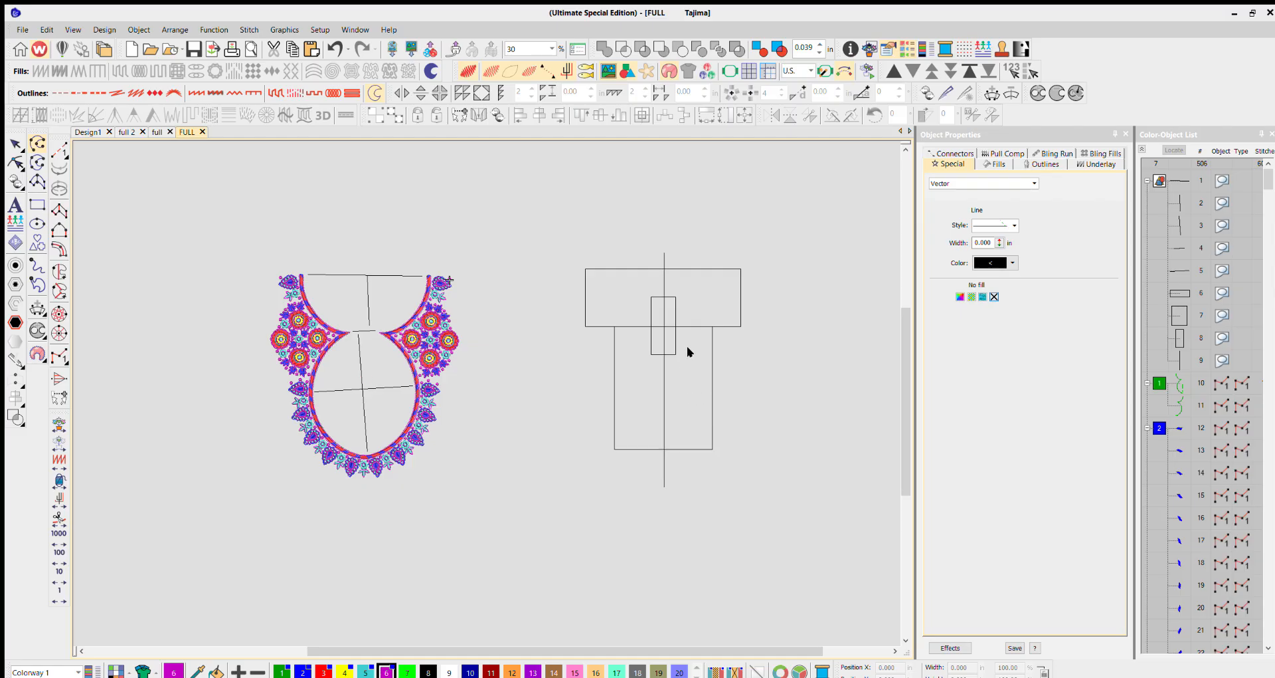
key("Escape")
left_click(698, 307, "ctrl")
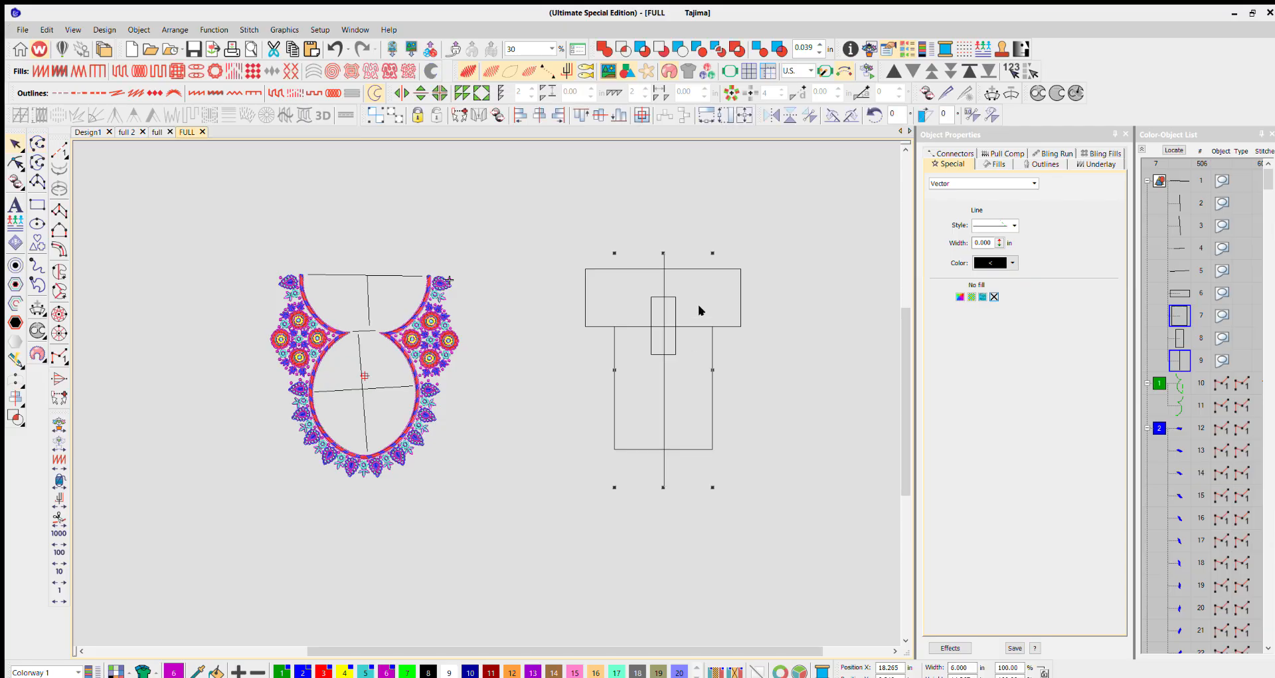
left_click(539, 114)
left_click(773, 212)
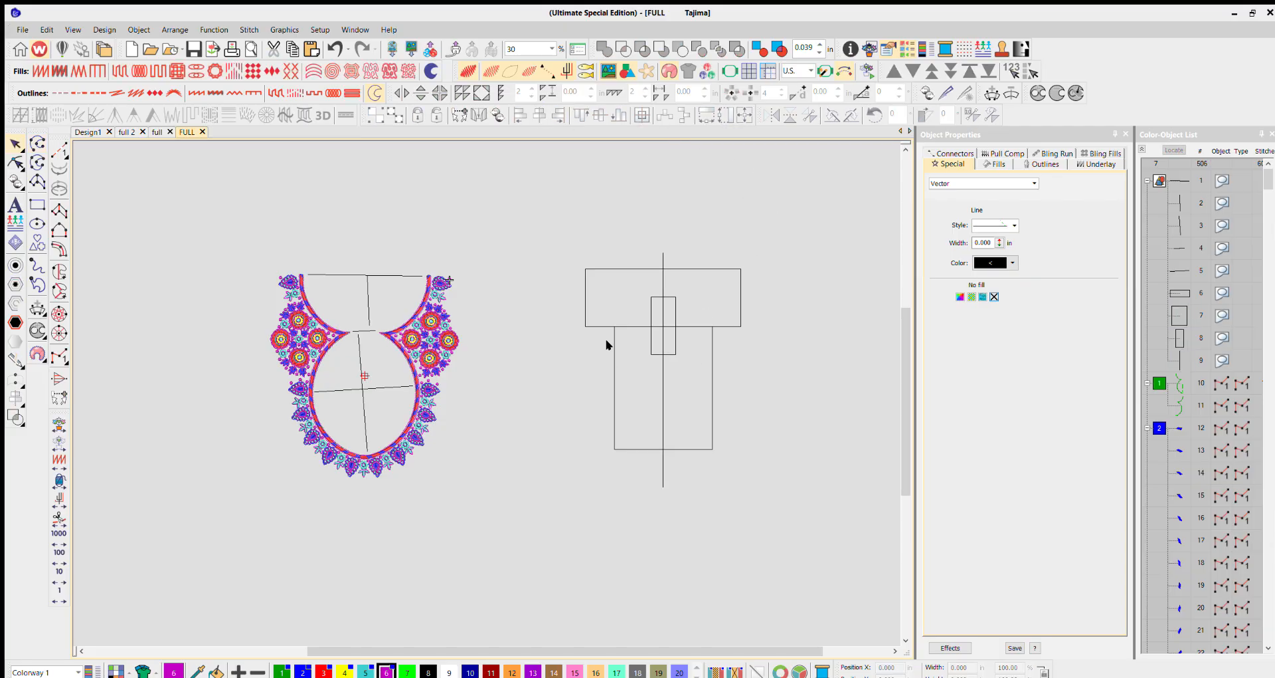
Draw the left neckline curve from the upper rectangle's top-left corner, in to the narrow rectangle's edge, then around to the lower rectangle's bottom centre
scroll(685, 360, "up", 2)
scroll(483, 362, "down", 3)
scroll(484, 366, "up", 1)
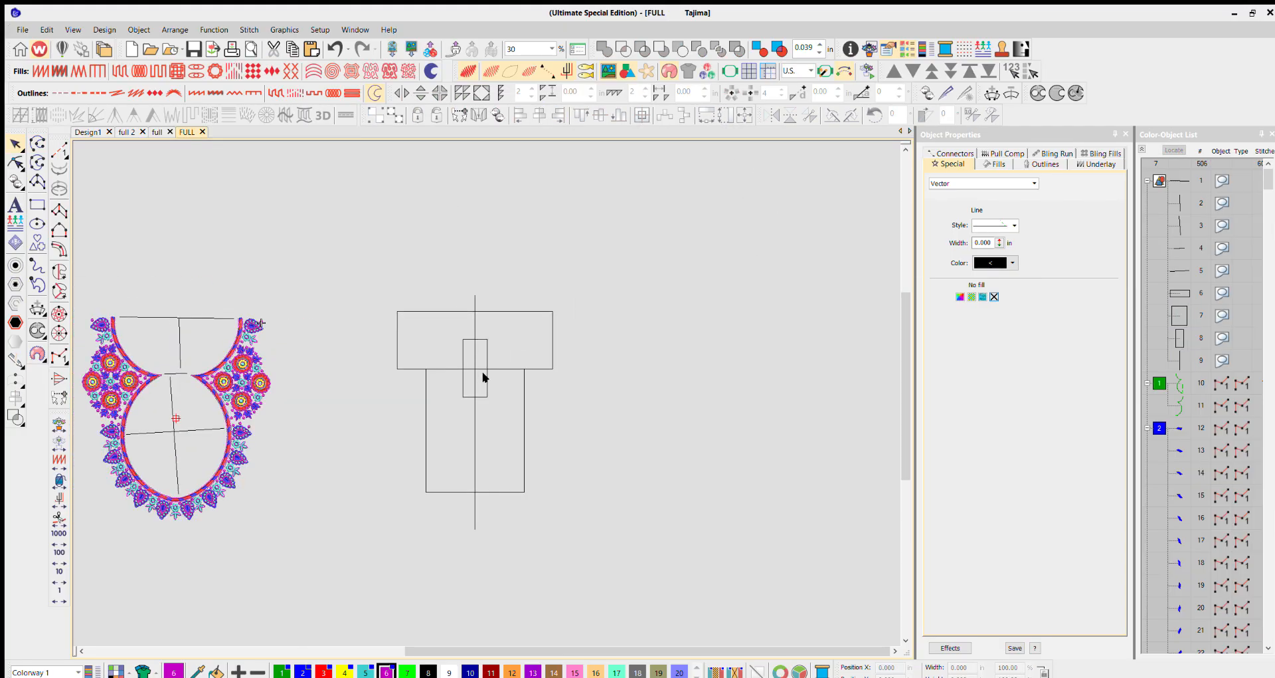
left_click(37, 142)
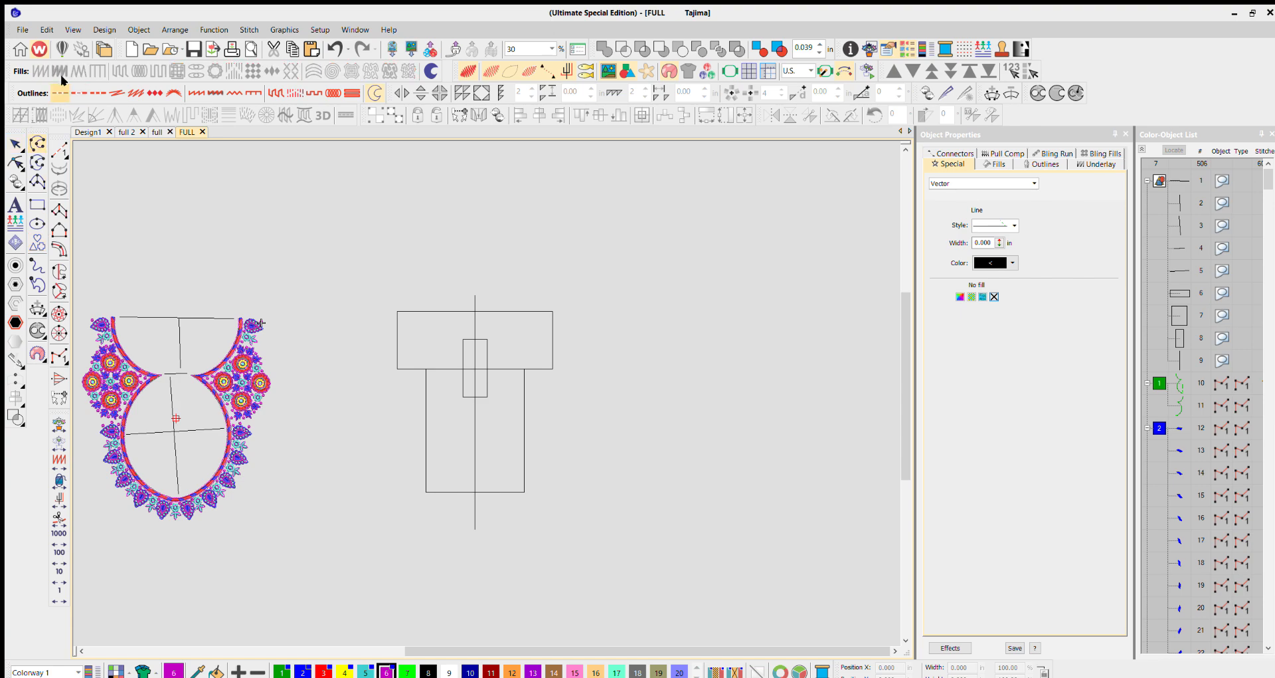
scroll(449, 362, "up", 1)
left_click(401, 281)
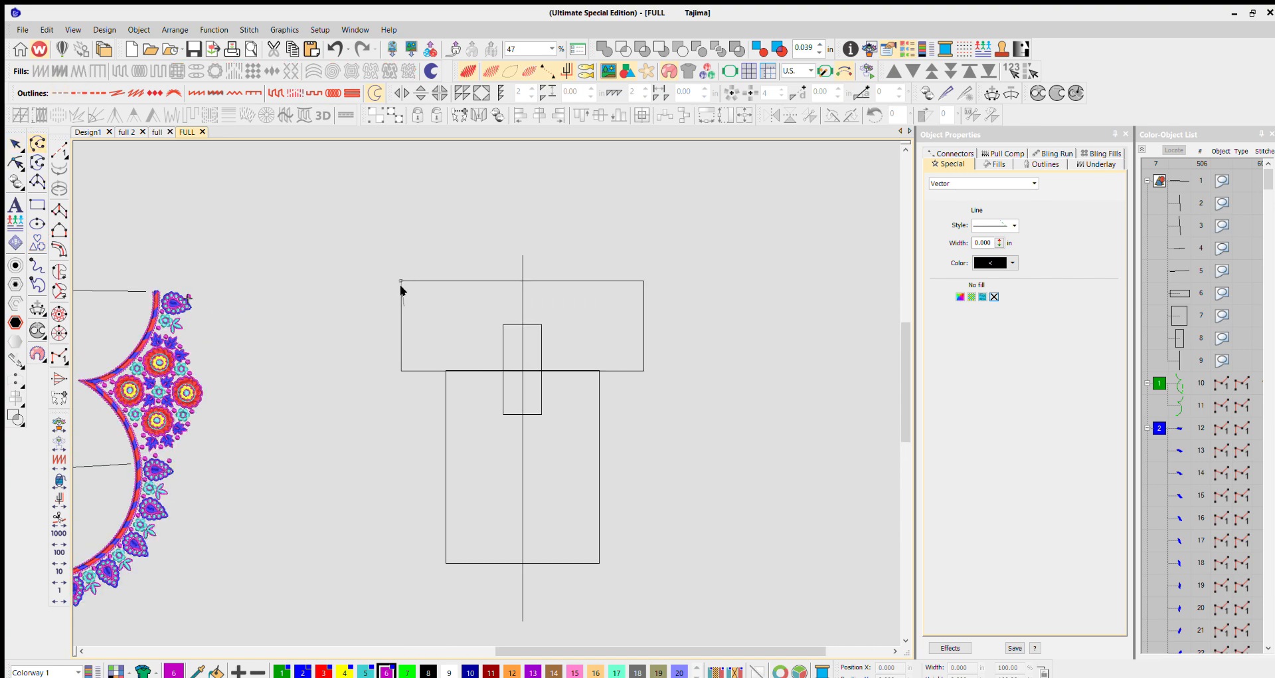
left_click(405, 322)
left_click(443, 358)
left_click(500, 352)
left_click(448, 465)
left_click(516, 541)
key("Return")
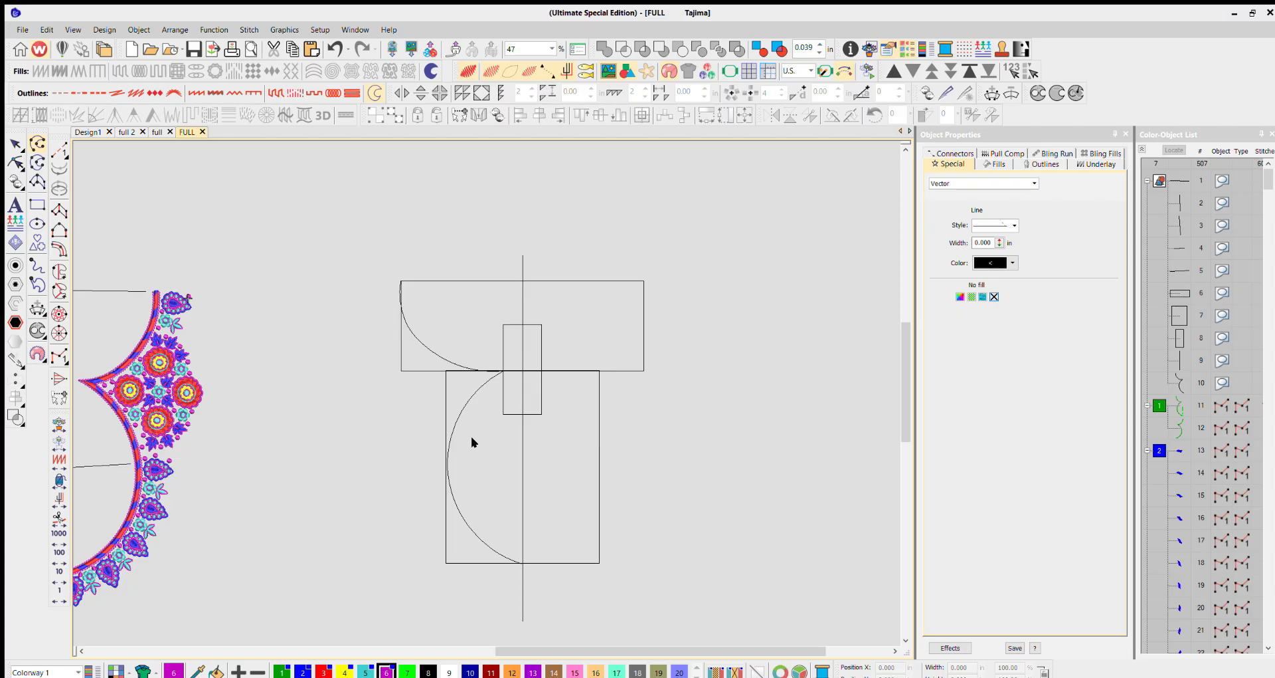
key("Escape")
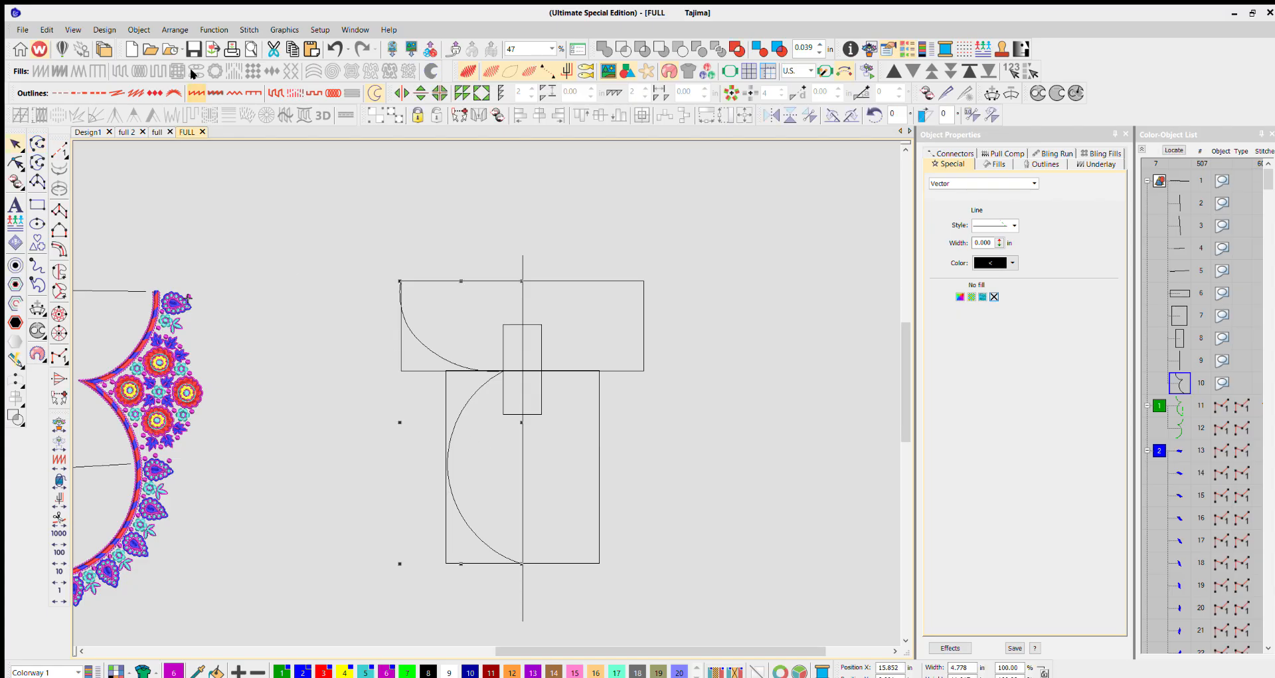
Give the neckline curve a satin outline and reshape its upper arc by adjusting the nodes
scroll(474, 372, "up", 2)
scroll(483, 373, "up", 2)
key("h")
left_click(491, 359)
left_click_drag(492, 359, 489, 360)
left_click_drag(407, 350, 414, 351)
left_click_drag(349, 327, 345, 327)
right_click(279, 283)
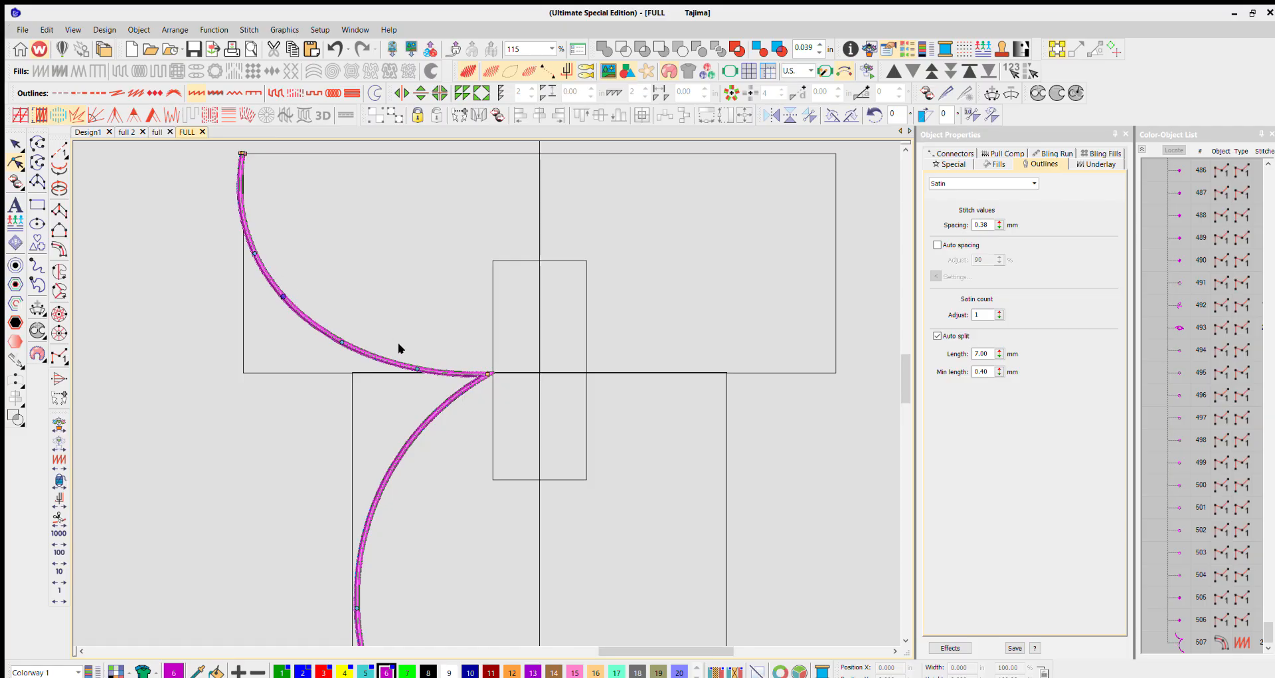
Move the middle node of the lower arc outward to meet the left edge of the lower rectangle
scroll(401, 346, "up", 1)
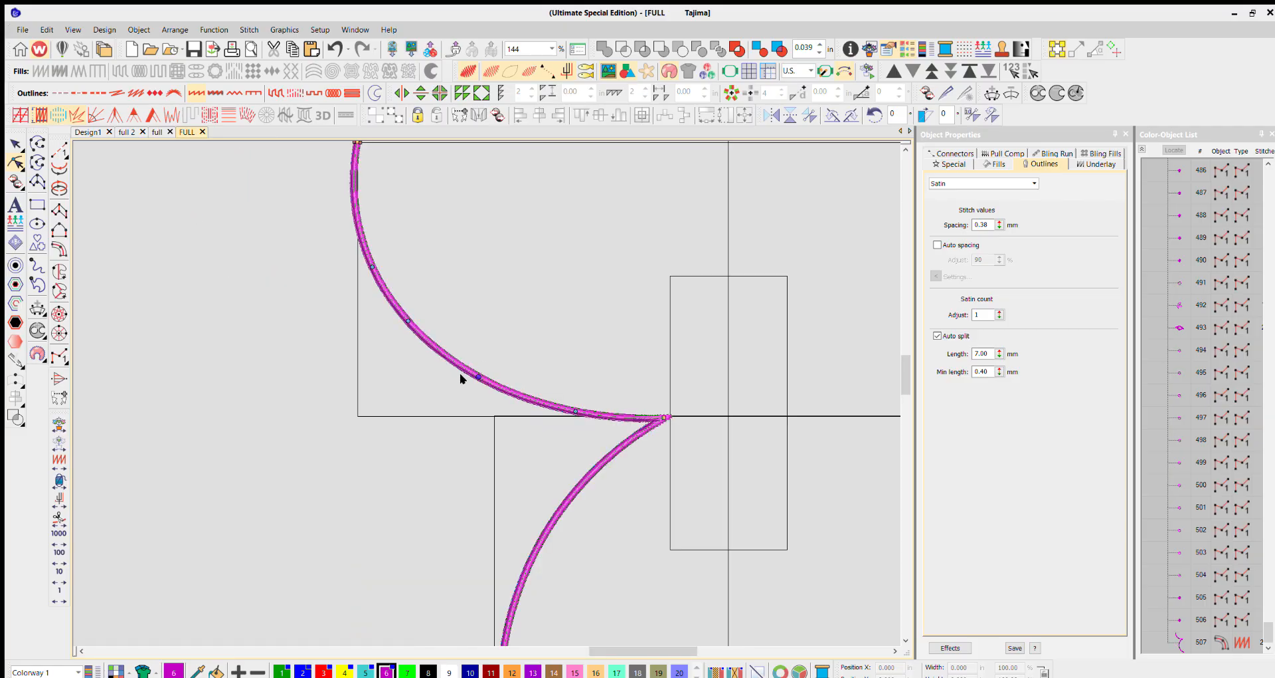
scroll(460, 372, "down", 2)
scroll(497, 408, "down", 2)
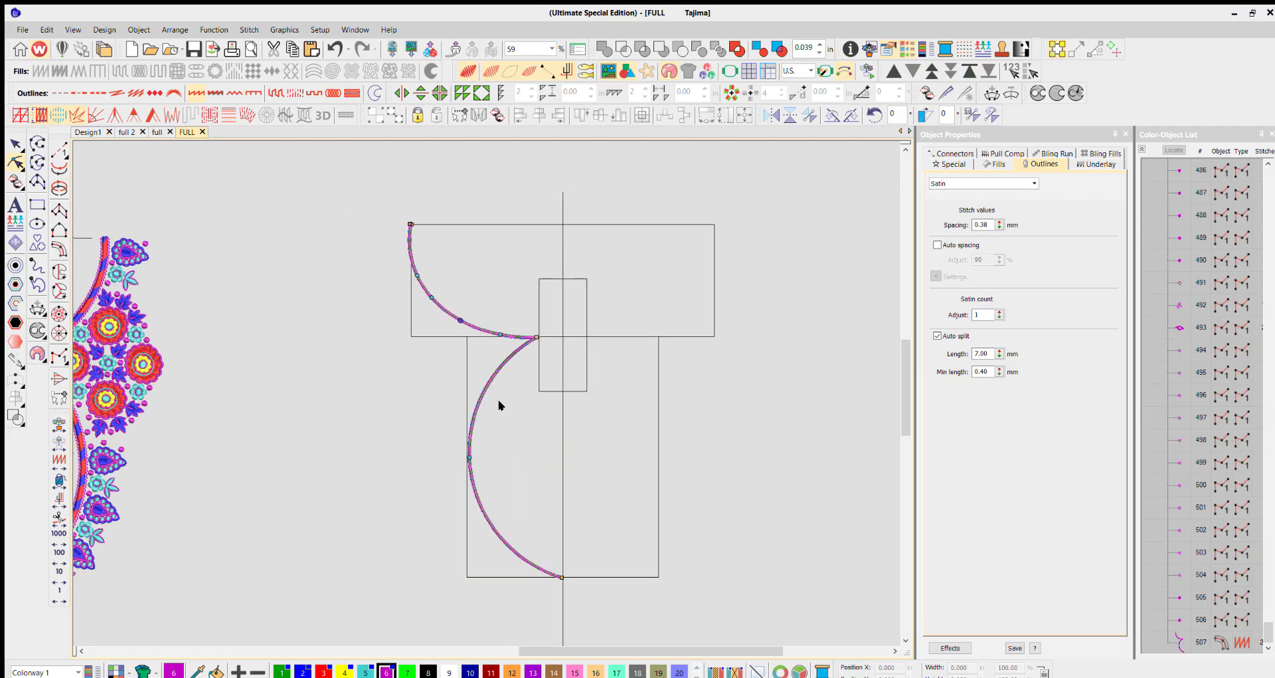
scroll(498, 405, "up", 1)
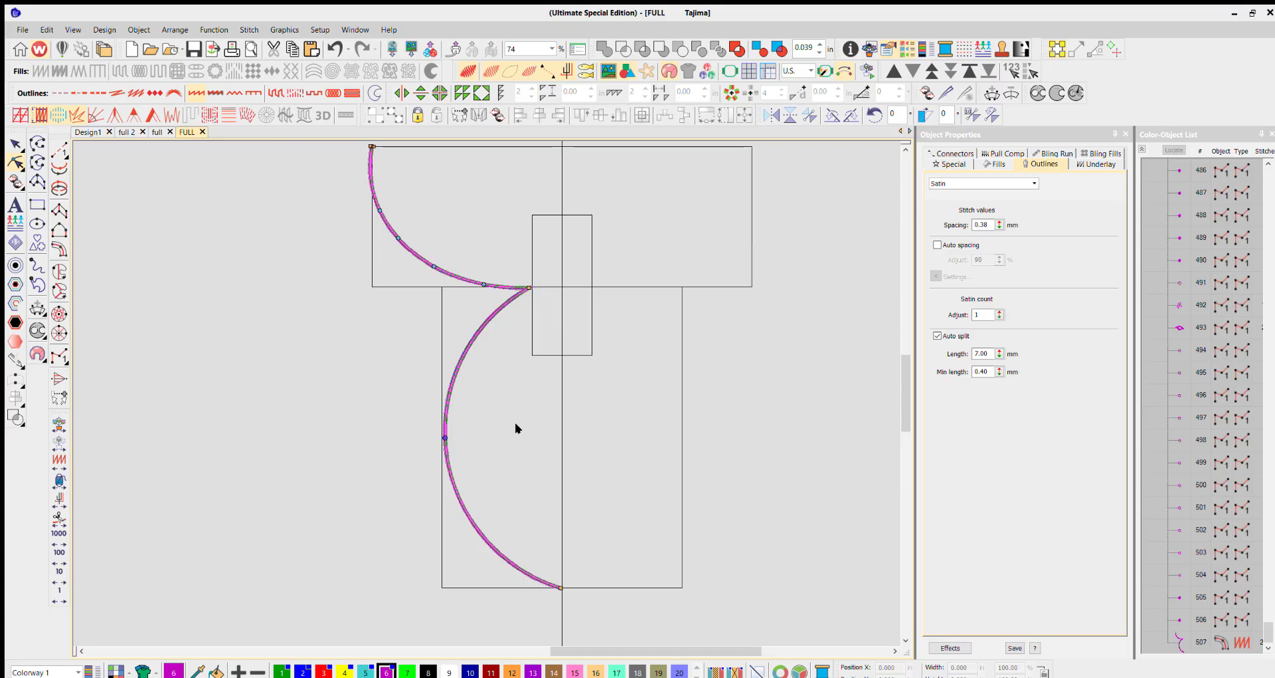
key("Left")
key("Left")
key("Left")
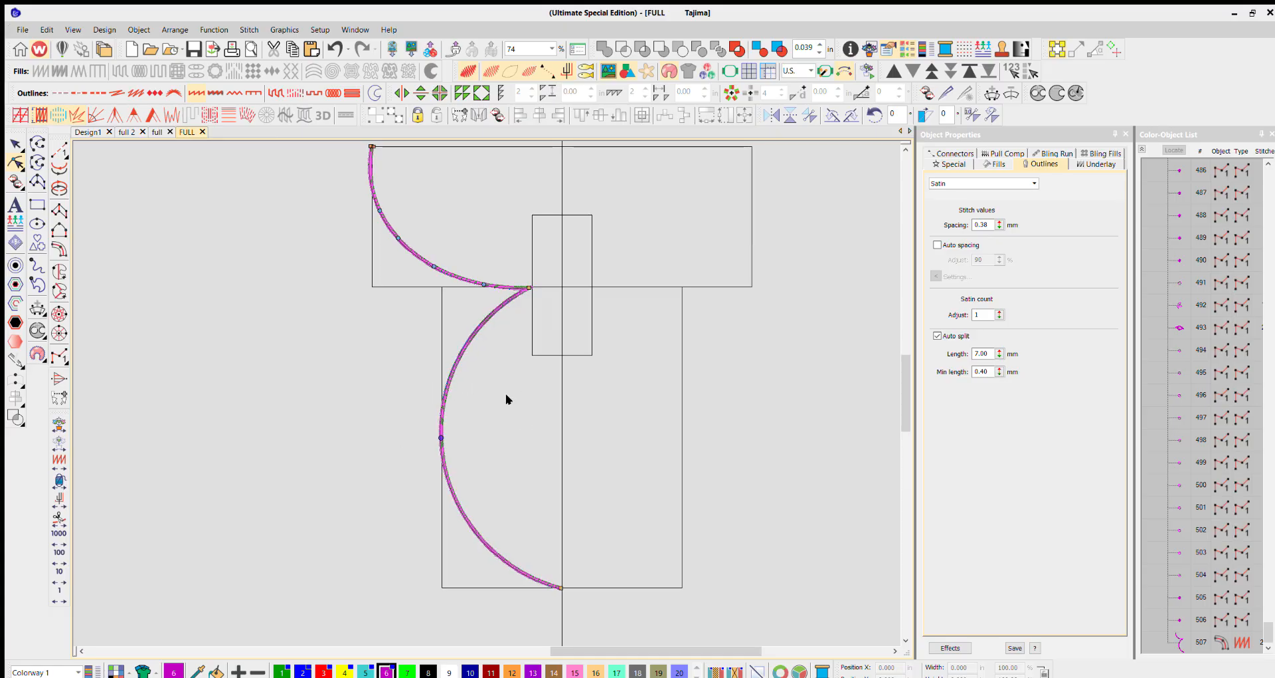
Change the curve's outline to a run stitch and mirror-merge it horizontally to complete the right half of the neckline
scroll(506, 399, "down", 2)
left_click(60, 93)
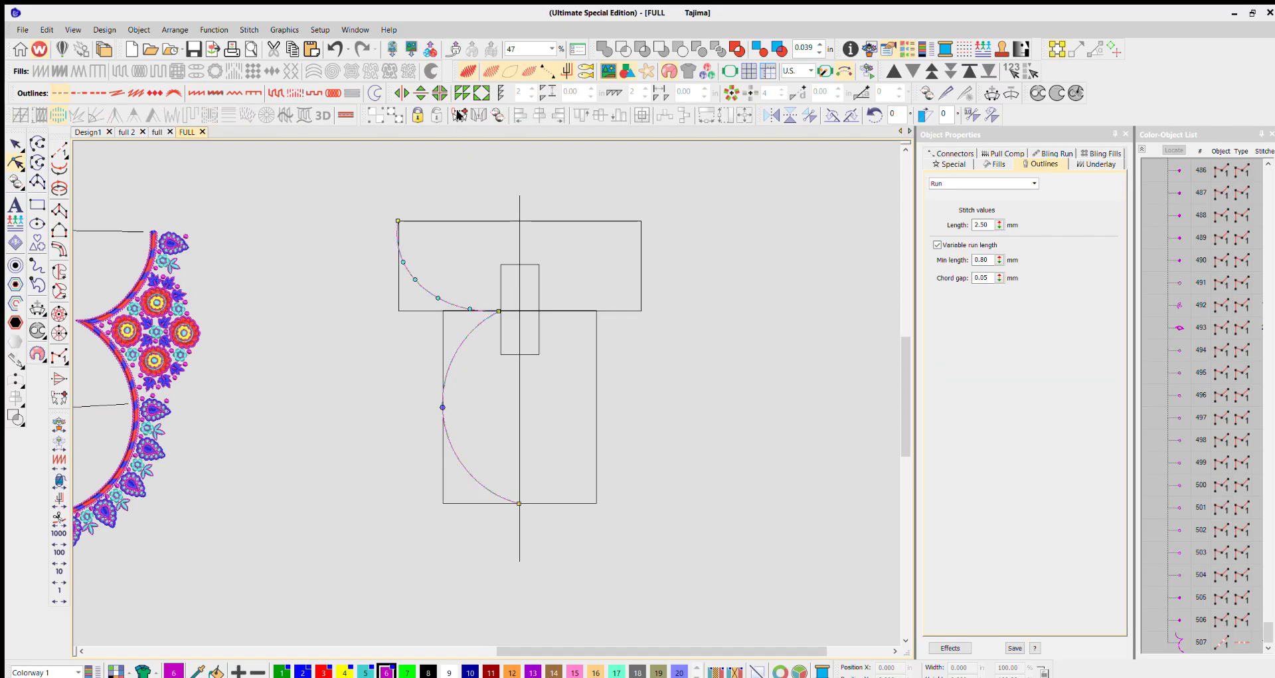
left_click(401, 90)
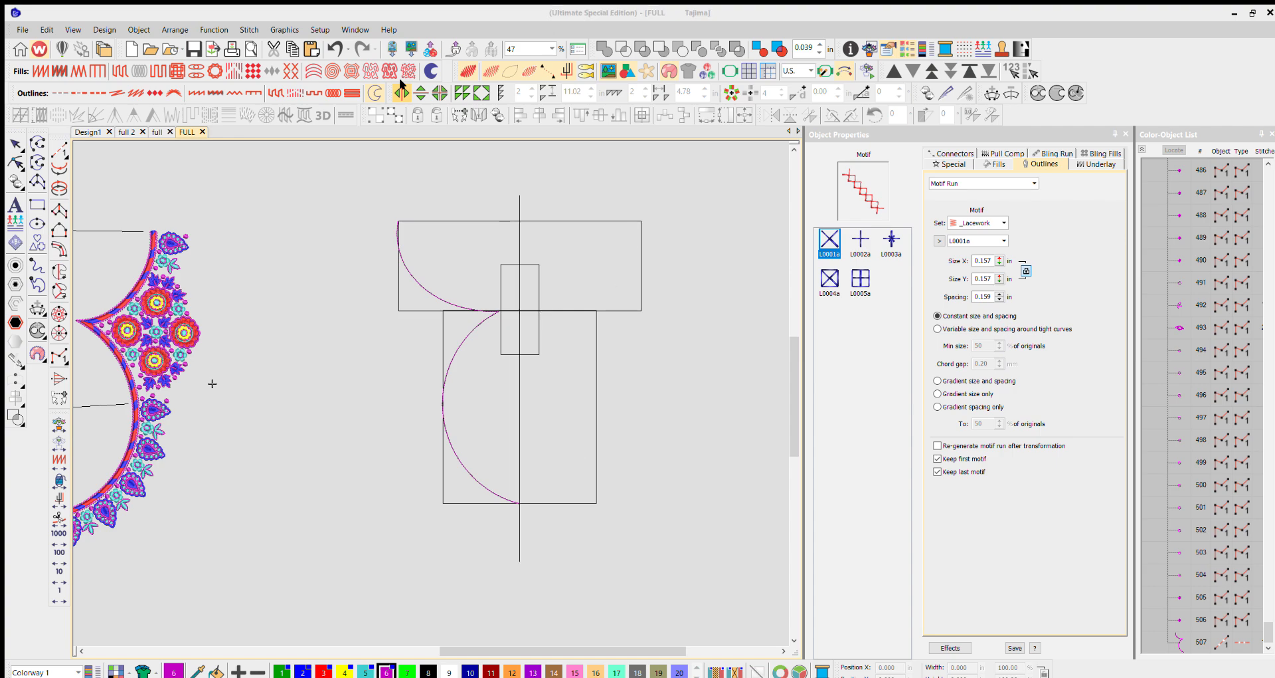
left_click(401, 91)
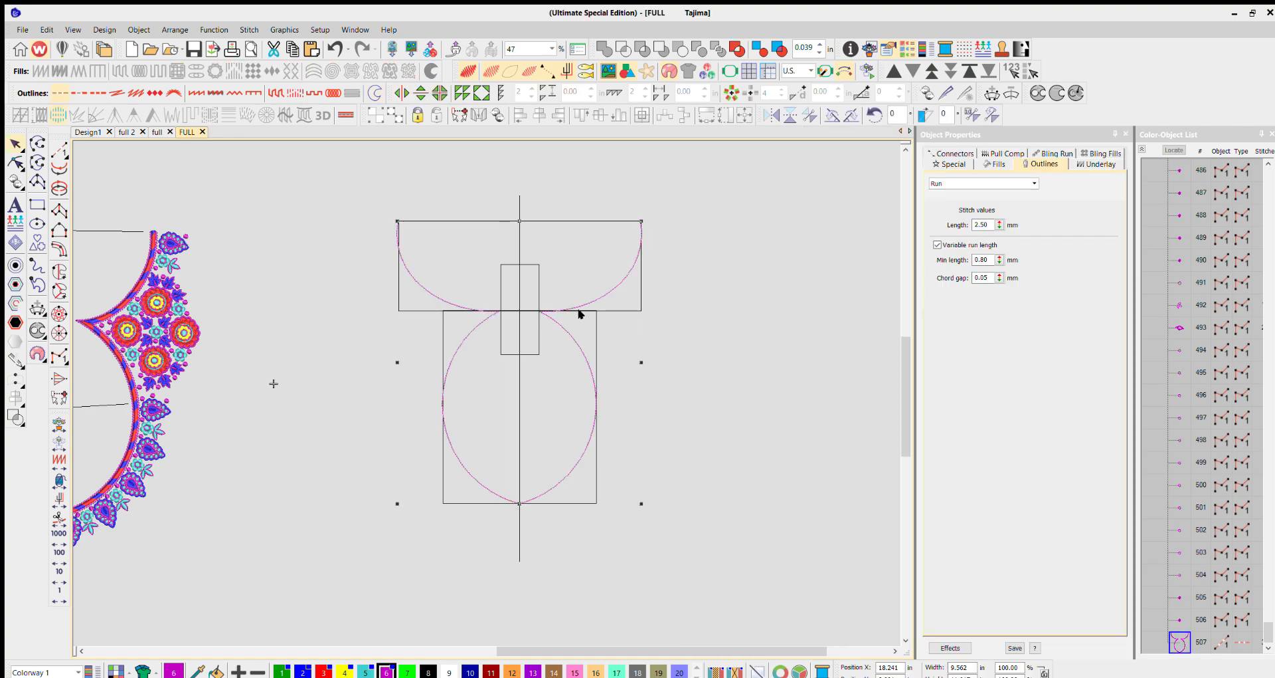
Centre the mirrored neckline outline on the vertical line and select the upper guide rectangle
left_click(517, 195, "ctrl")
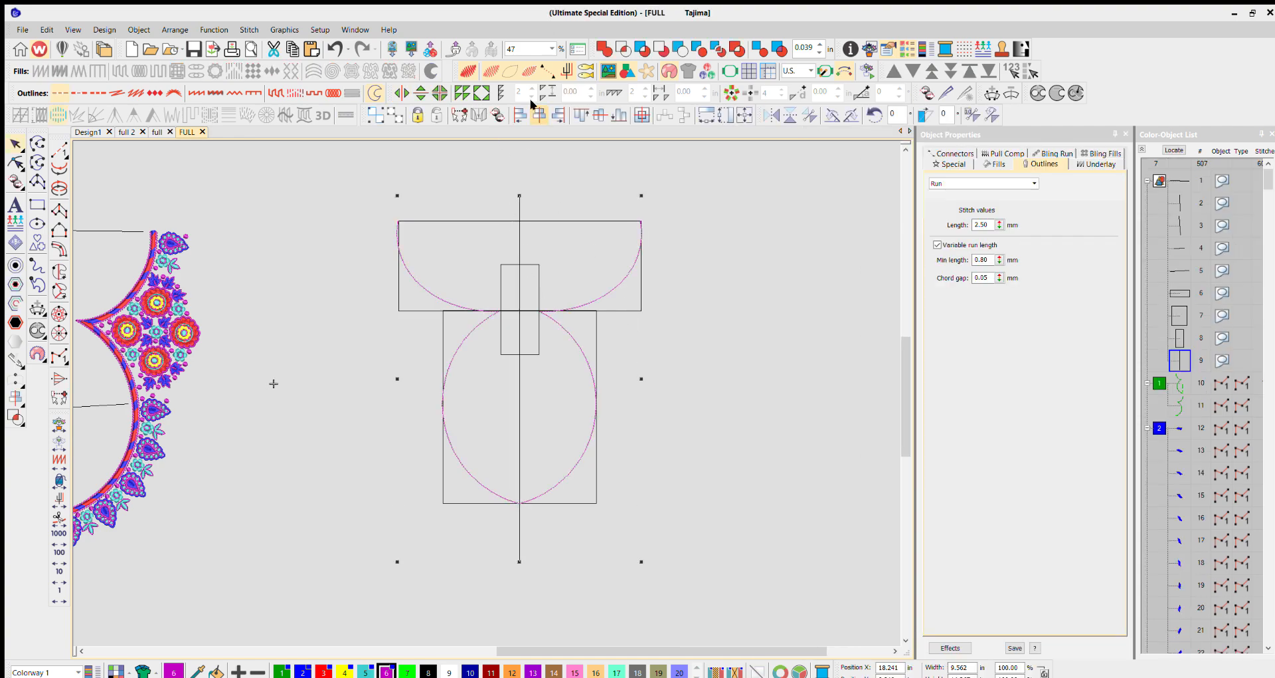
left_click(680, 192)
left_click(576, 219)
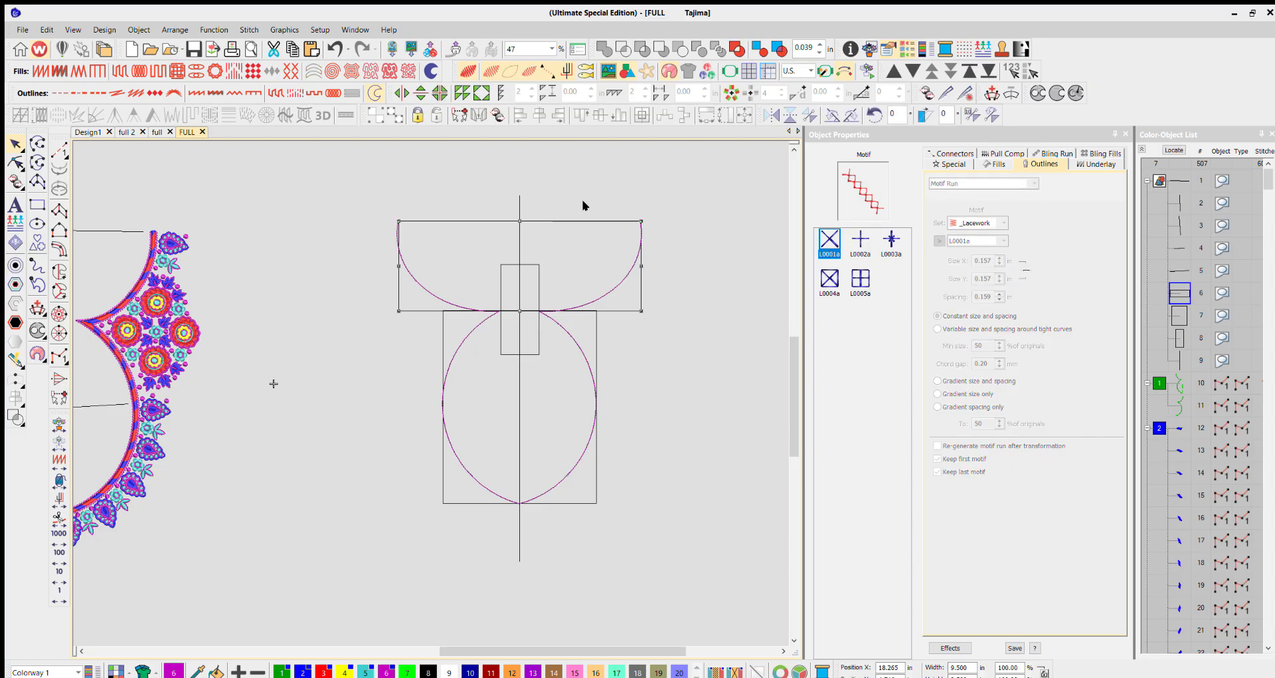
Delete the three guide rectangles and recolour the neckline outline with black, colour 8
key("Delete")
left_click(538, 276)
key("Delete")
left_click(535, 310)
key("Delete")
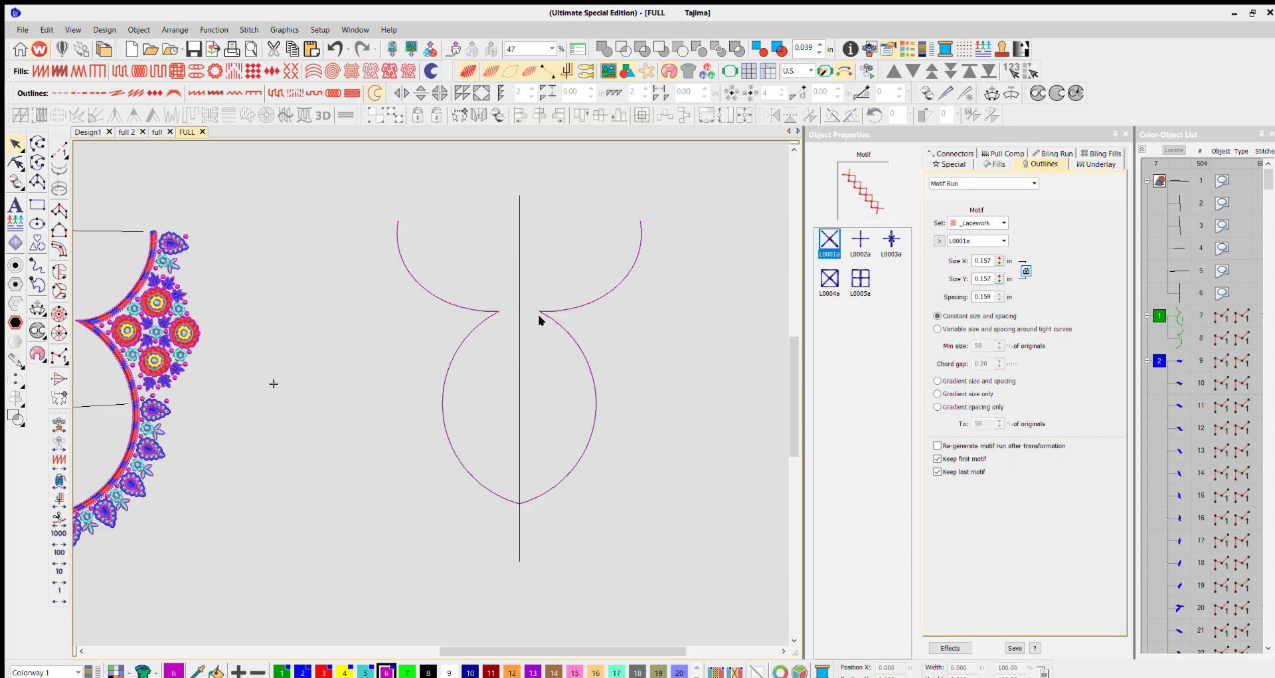
left_click(560, 309)
left_click(427, 668)
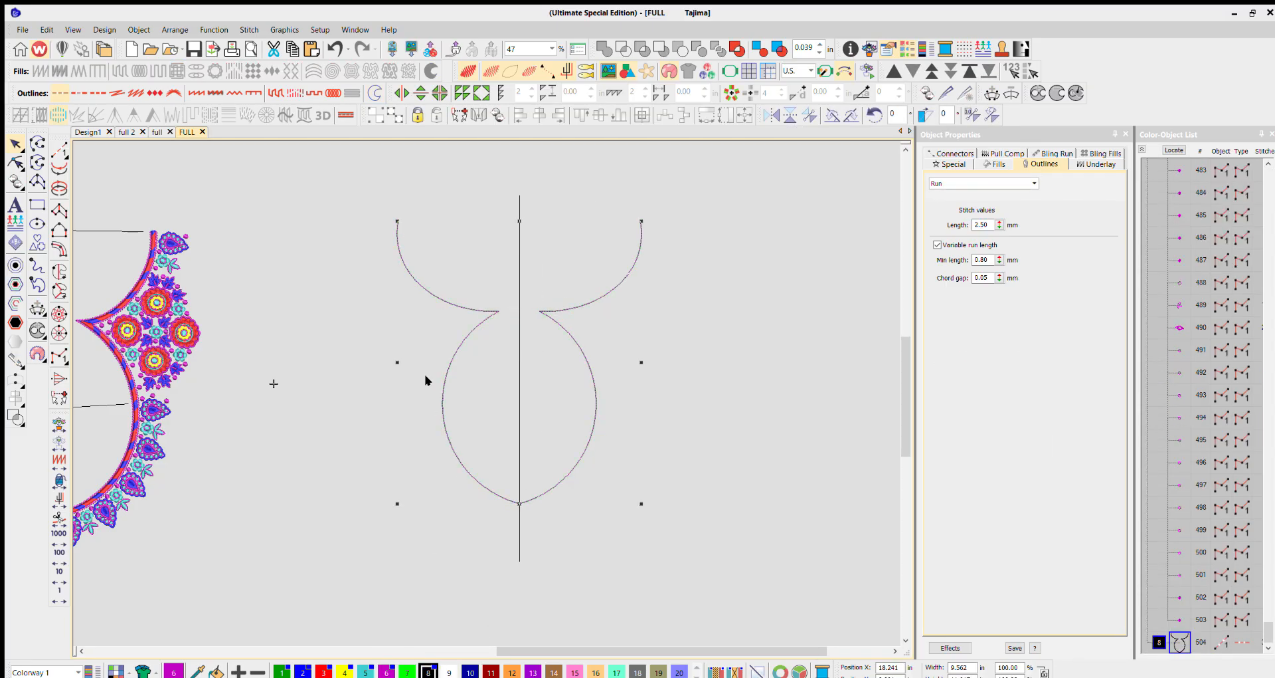
Duplicate the neckline outline and give the copy a Motif Run outline using pattern a310 from the Quilting set
scroll(432, 377, "up", 2)
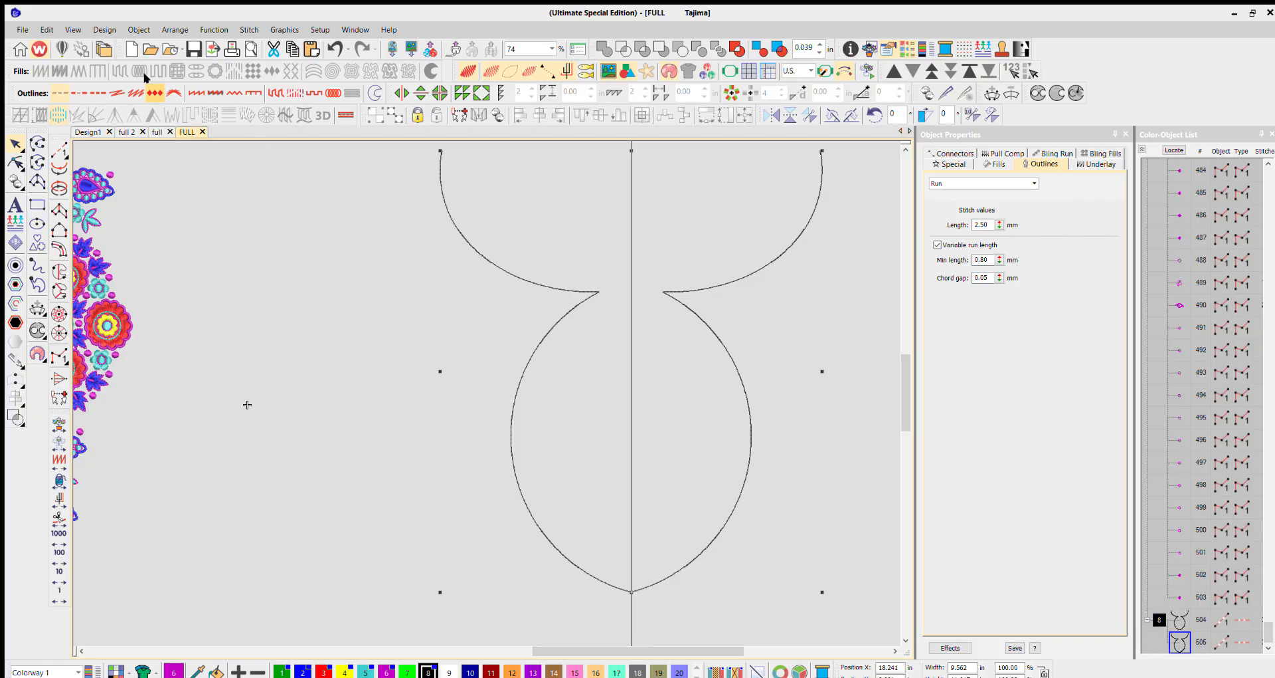
left_click(155, 93)
left_click(1003, 222)
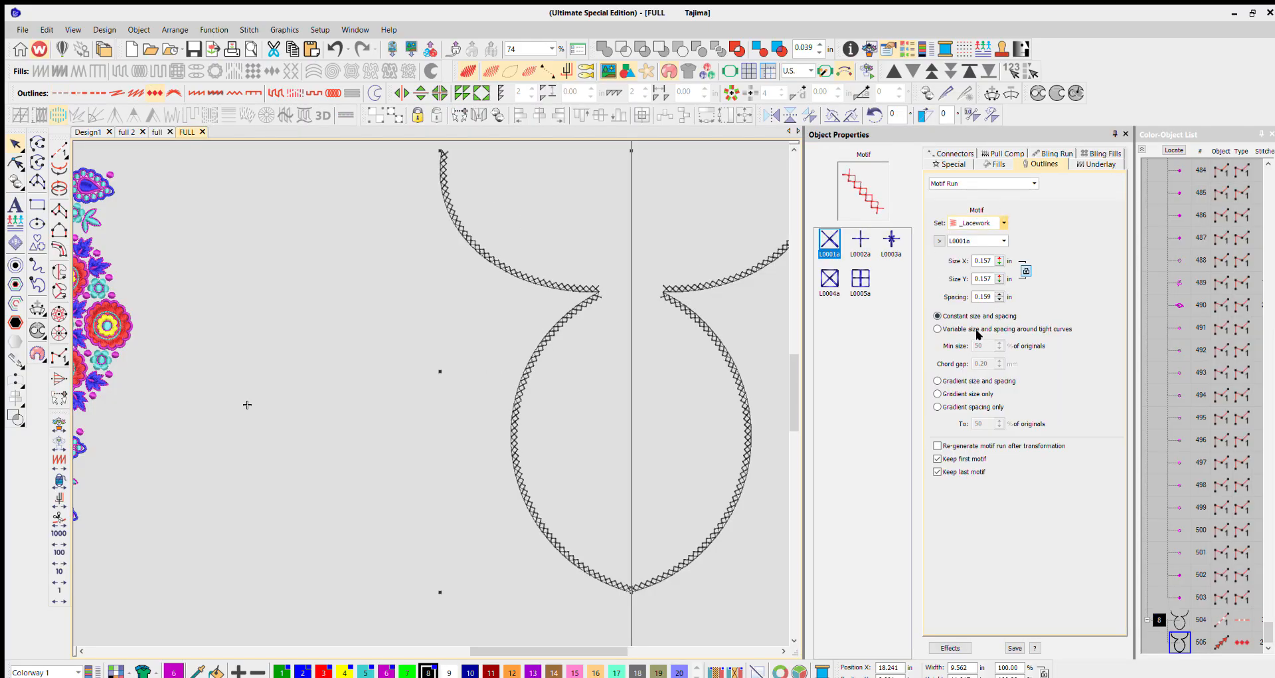
left_click(976, 339)
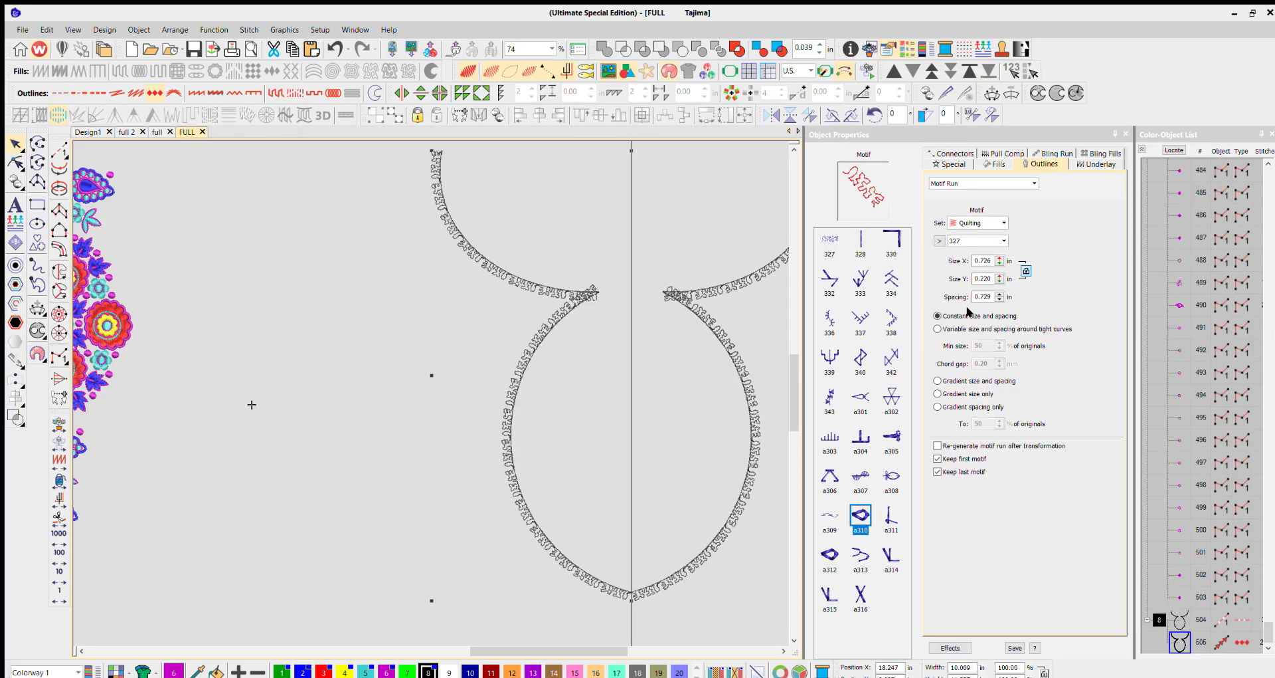
Switch the units to metric and set the neckline motif's Size X to 3.75 mm and its spacing to 2.5 mm
left_click(788, 68)
left_click_drag(994, 260, 864, 277)
type("3.75")
key("Return")
left_click_drag(991, 296, 975, 297)
type("2.5")
key("Return")
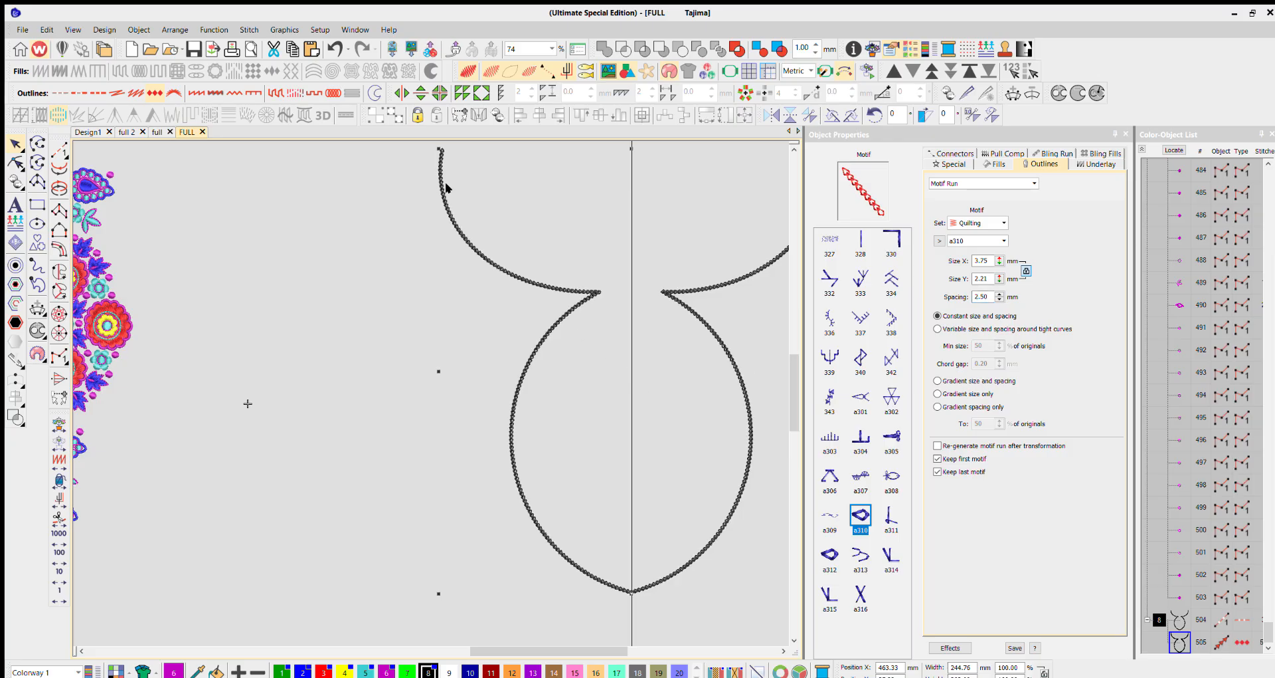
Recolour the motif-run neckline with brown, colour 14
scroll(446, 189, "up", 5)
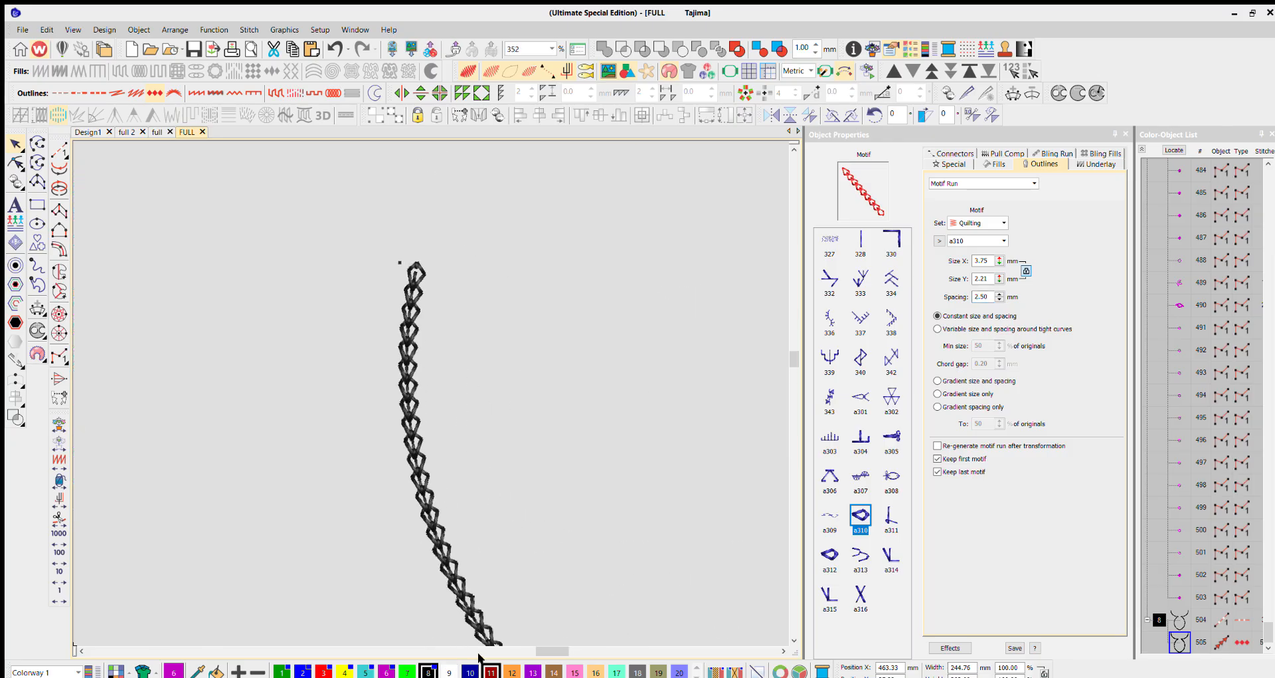
left_click(491, 670)
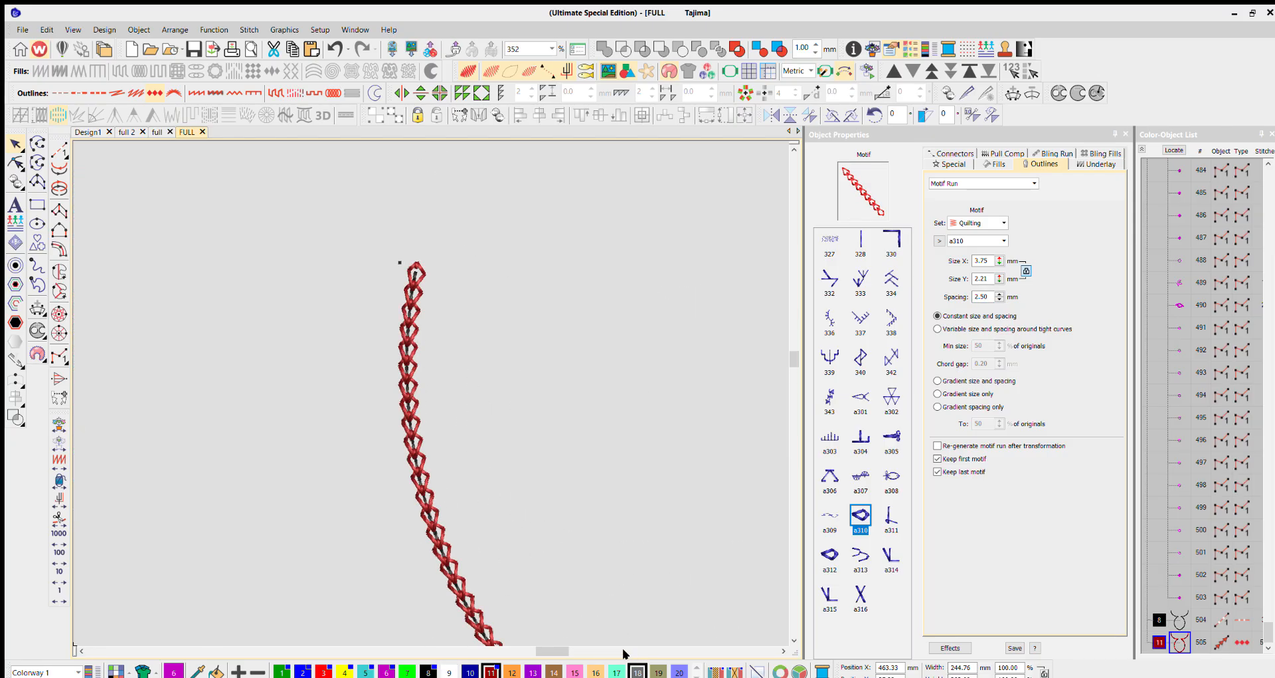
left_click(554, 671)
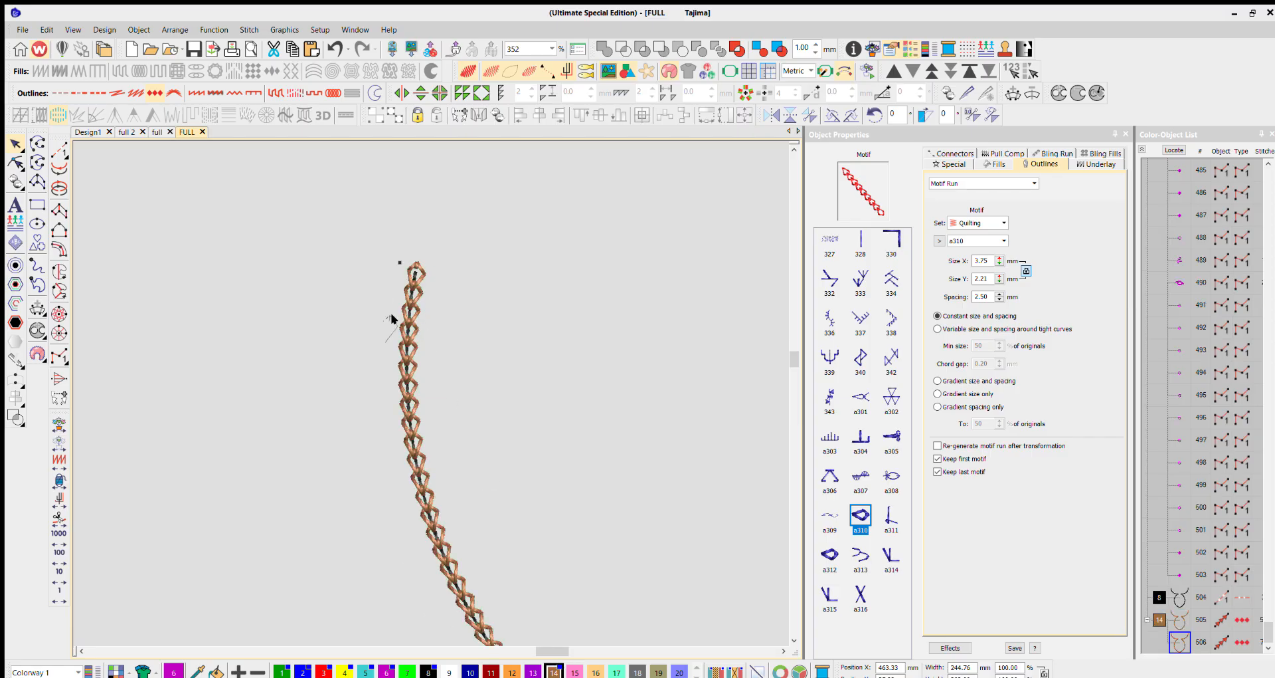
Place a copy of the neckline outside the motif line as a satin outline with a column width of 3.85 mm
left_click_drag(392, 314, 387, 327)
left_click(196, 93)
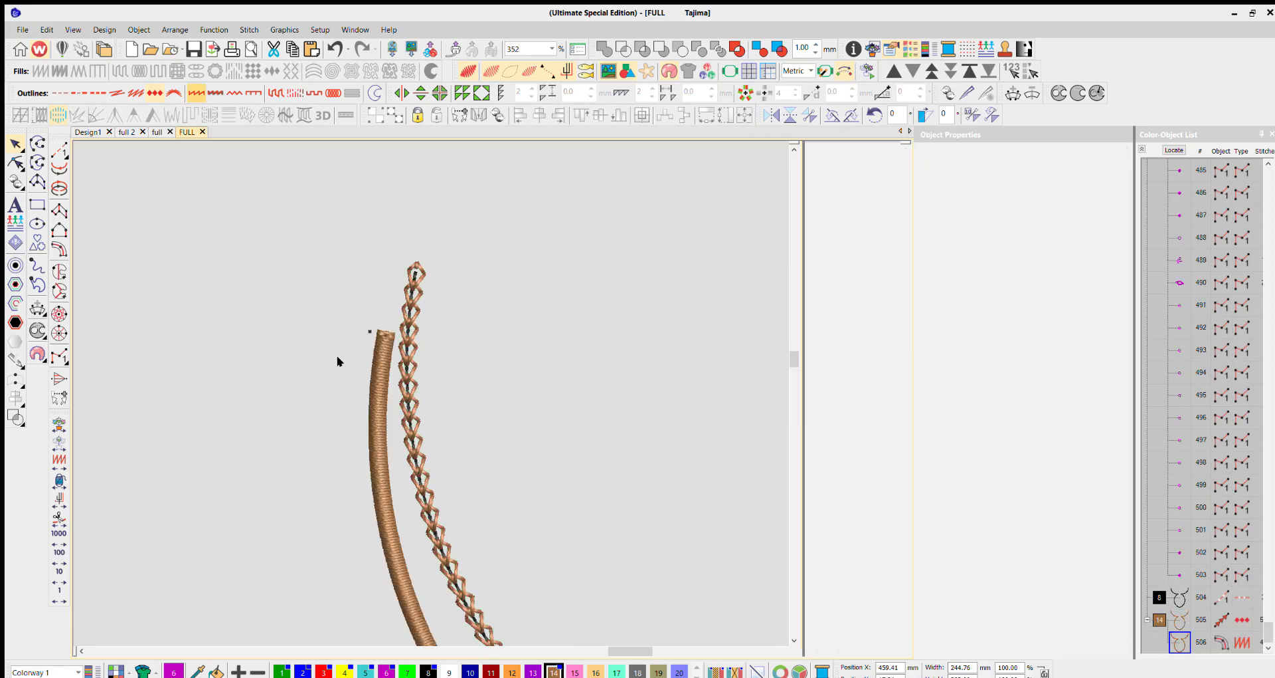
double_click(381, 360)
double_click(984, 225)
type("3.85")
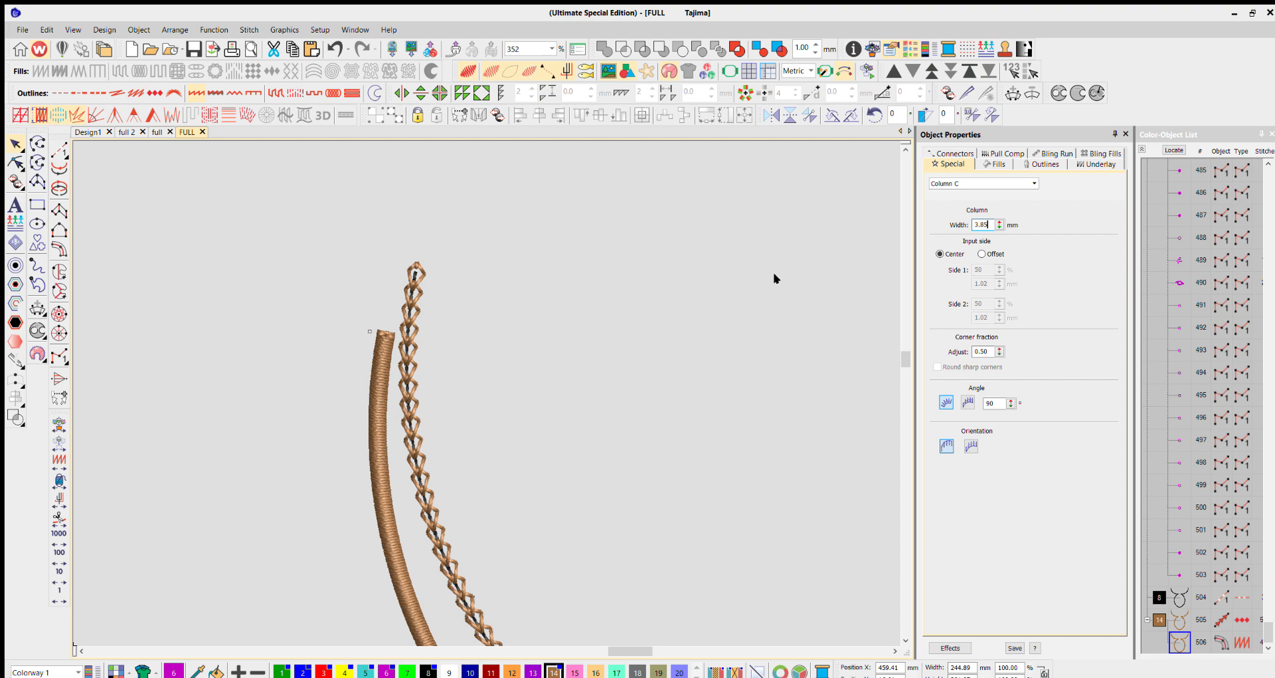
key("Return")
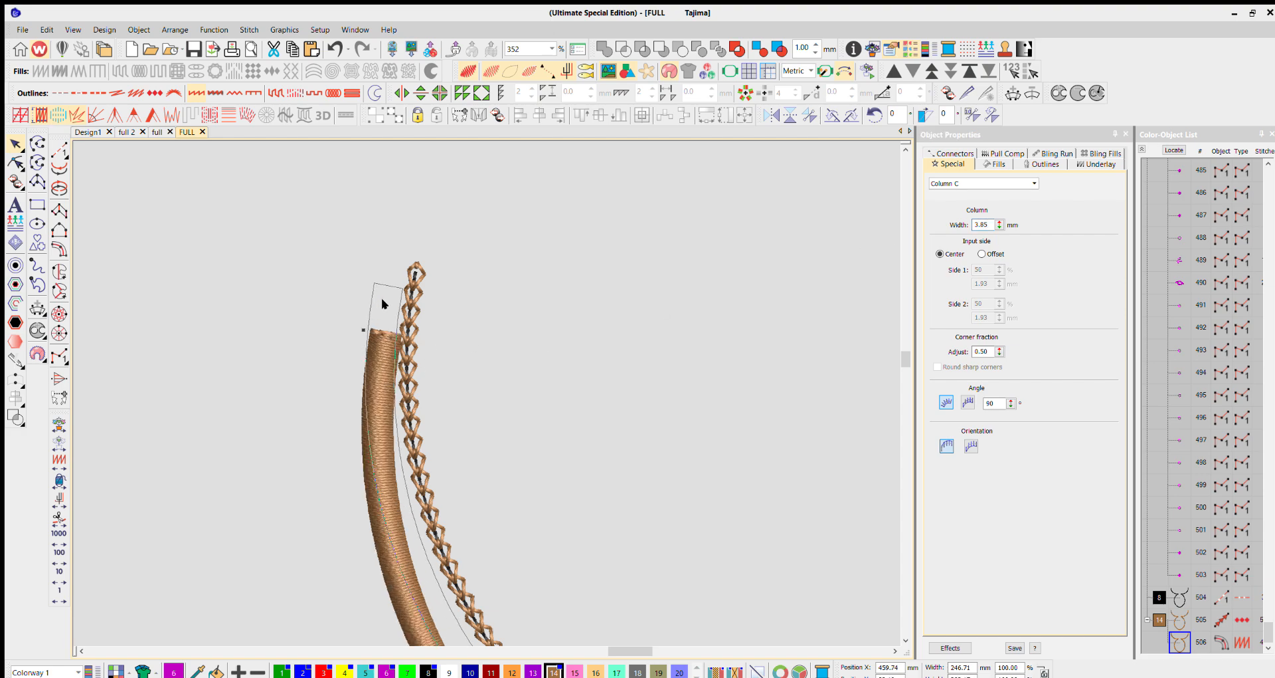
Duplicate the satin band further outward and cut both bands across their upper part with the Knife tool
left_click_drag(383, 298, 342, 308)
key("ctrl+d")
left_click(387, 319, "ctrl")
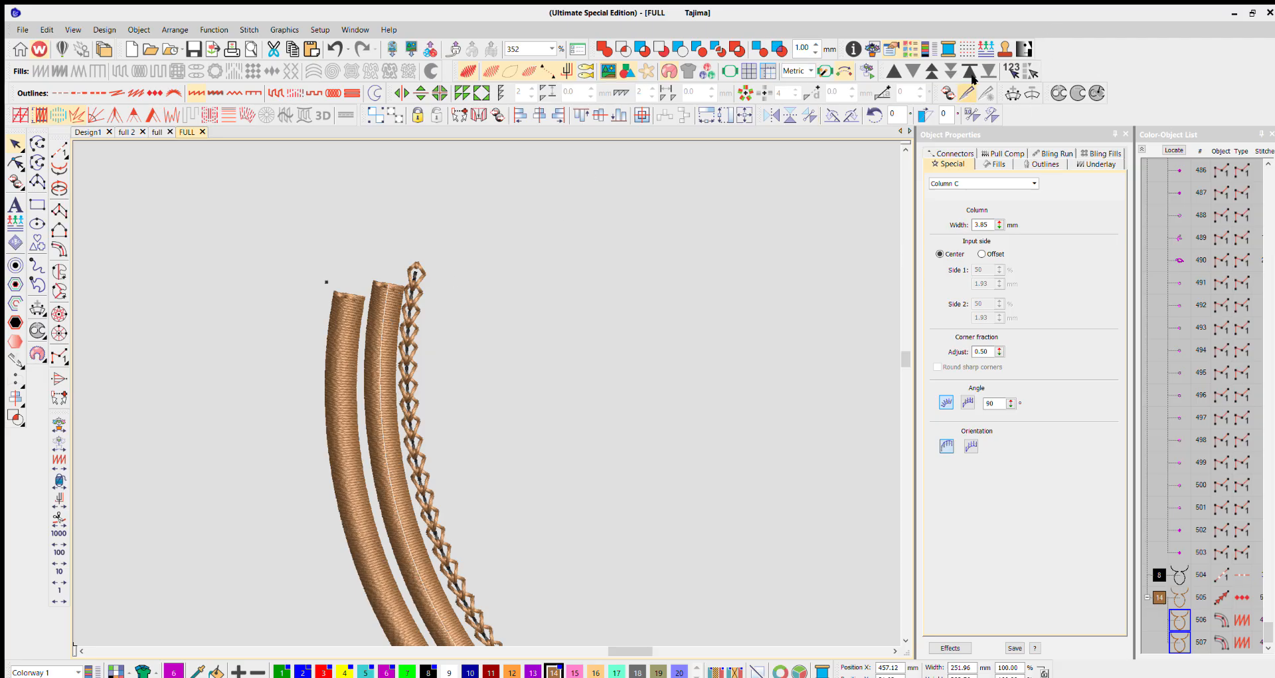
left_click(967, 92)
left_click(477, 475)
left_click(275, 534)
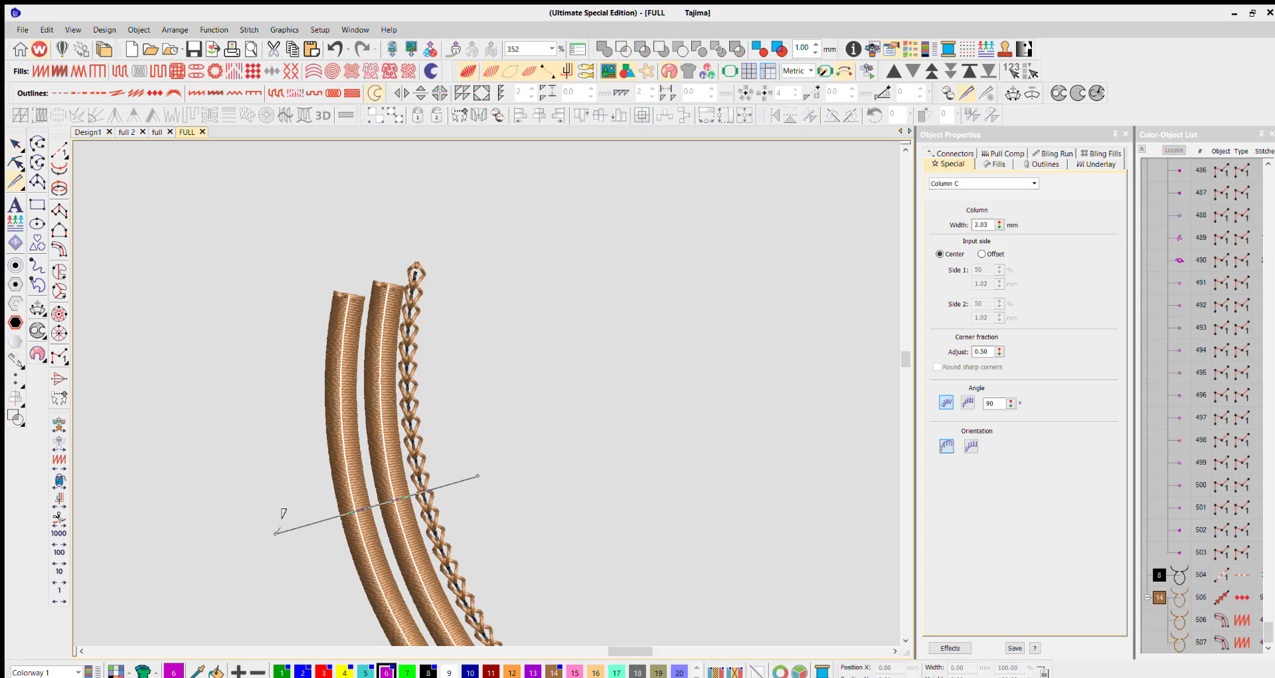
key("Return")
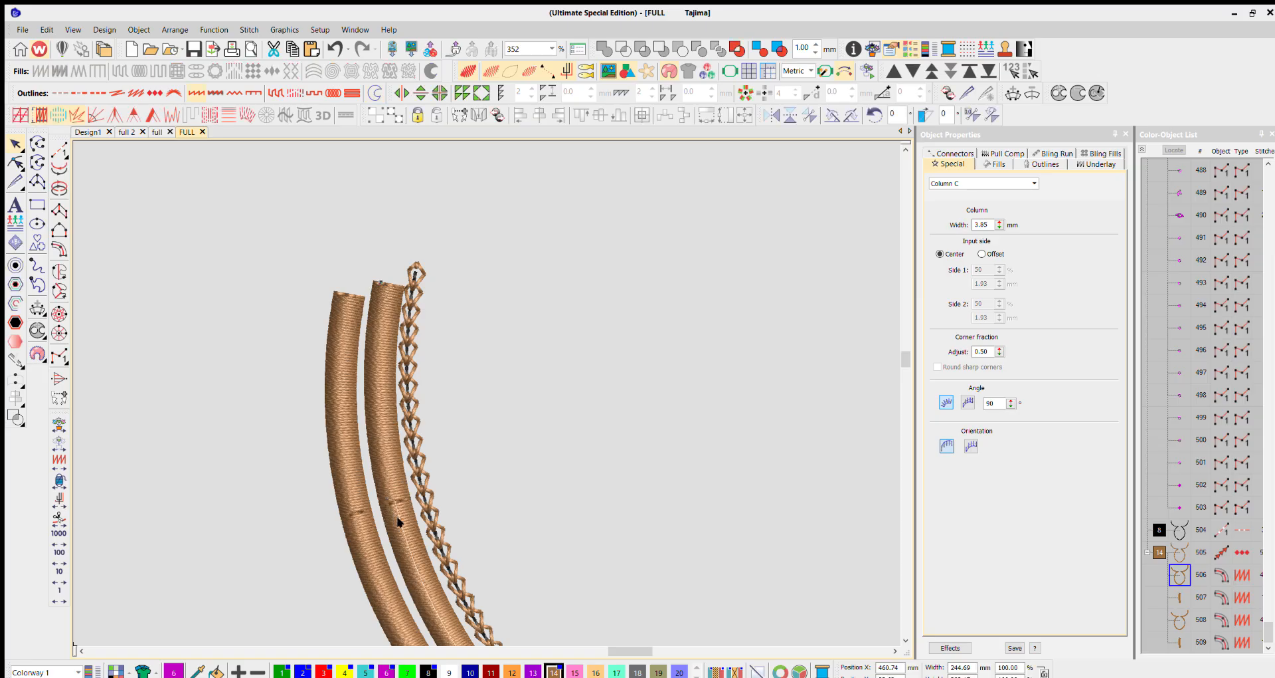
Delete the long lower portions of both cut satin bands, keeping only the short upper segments
key("Delete")
left_click(366, 534)
key("Delete")
Nudge the inner satin segment down against the motif-run neckline, level with the outer segment
left_click(374, 424)
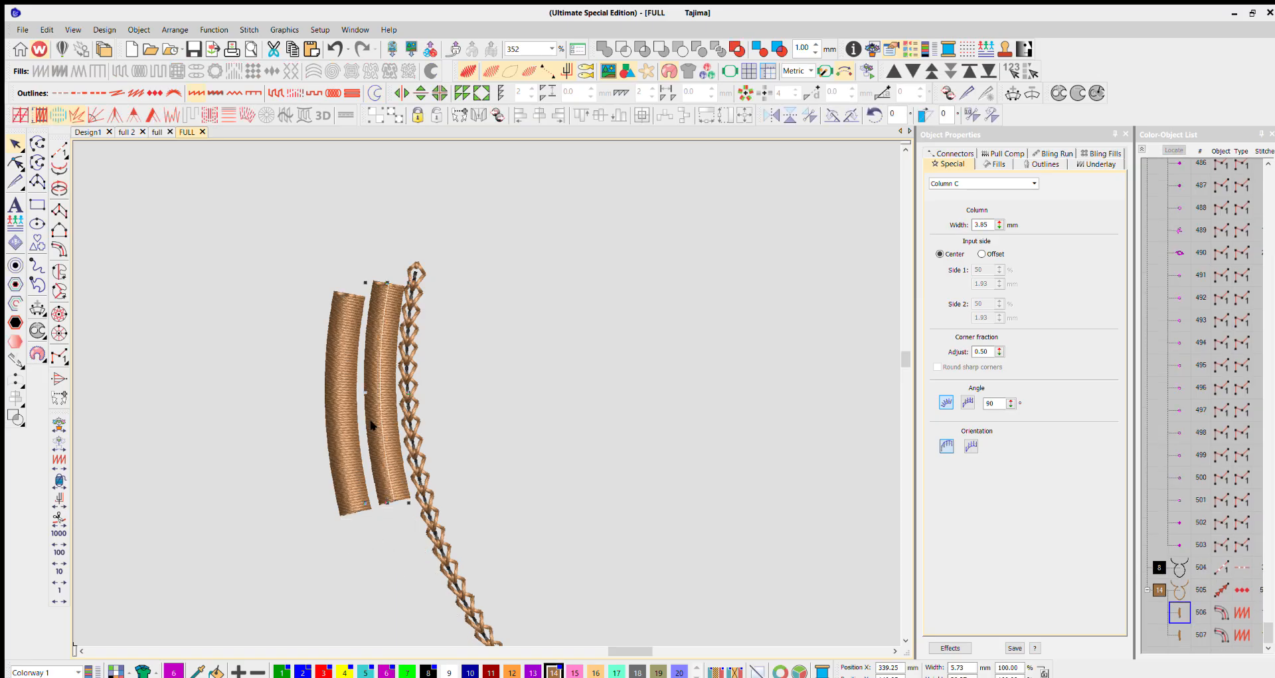
left_click_drag(408, 268, 398, 267)
key("Right")
key("Down")
key("Down")
key("Down")
key("Down")
key("Down")
key("Down")
key("Down")
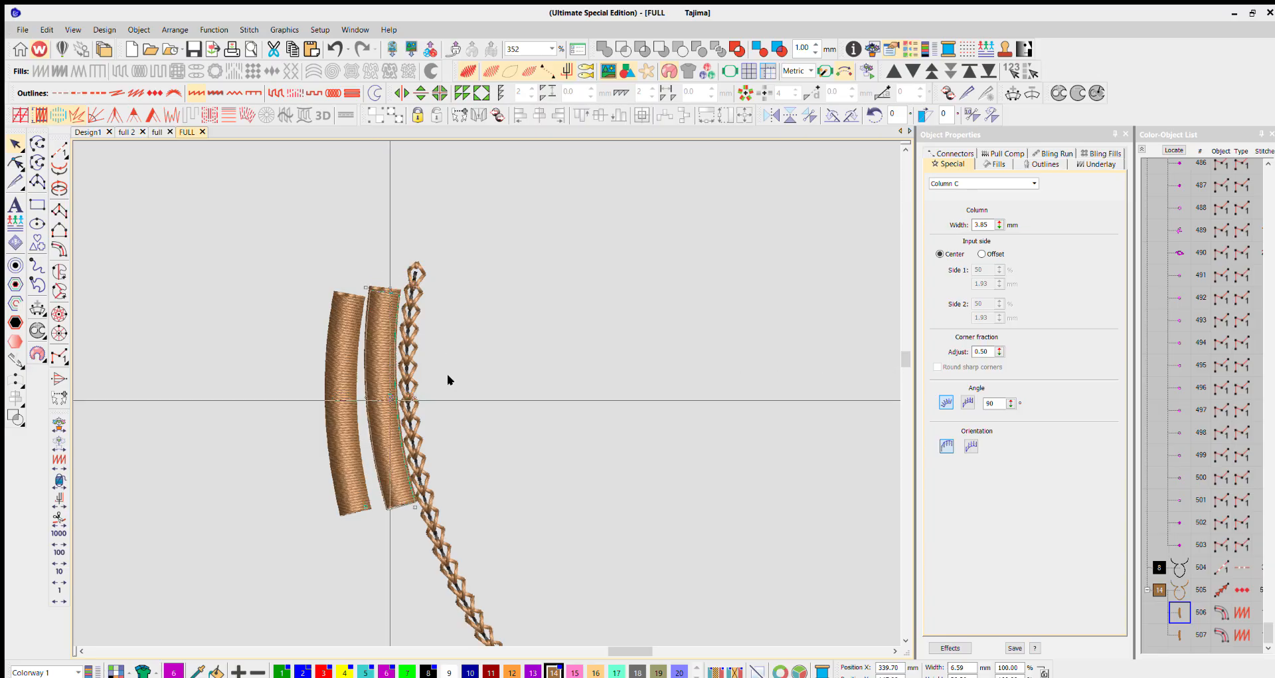
Change the outer satin segment to a Motif Run outline with Quilting pattern a310
left_click(343, 400)
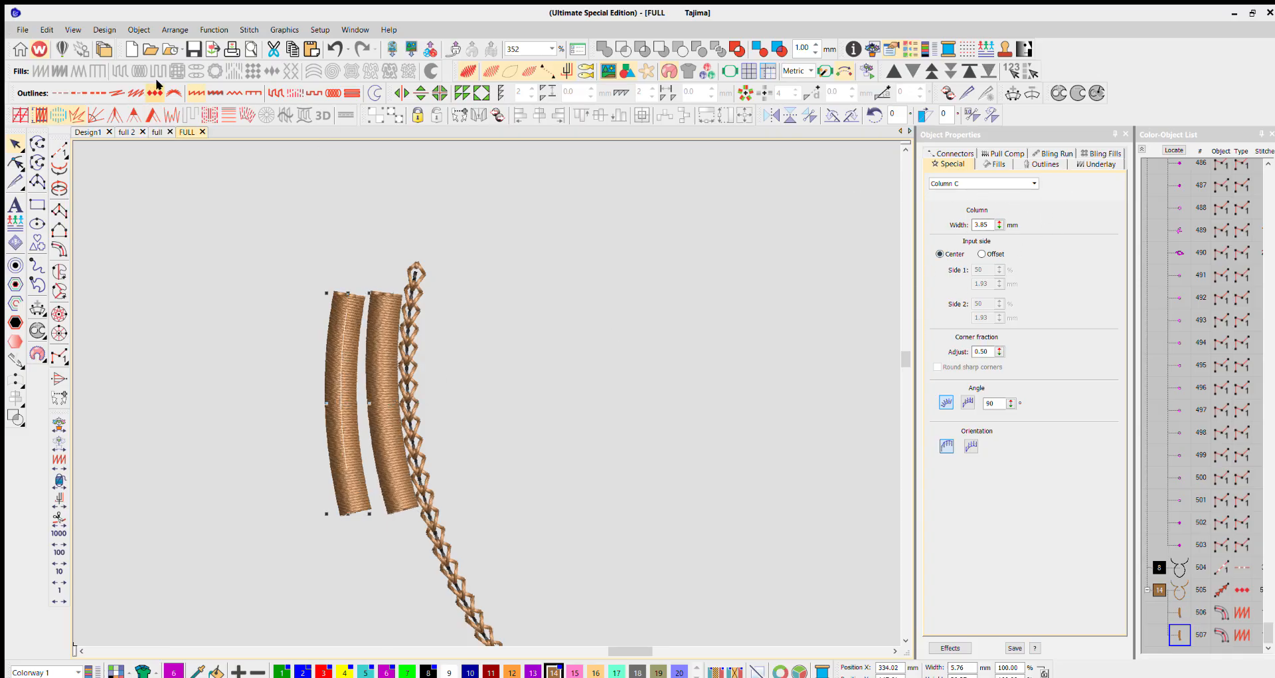
scroll(485, 379, "down", 8)
scroll(473, 374, "up", 4)
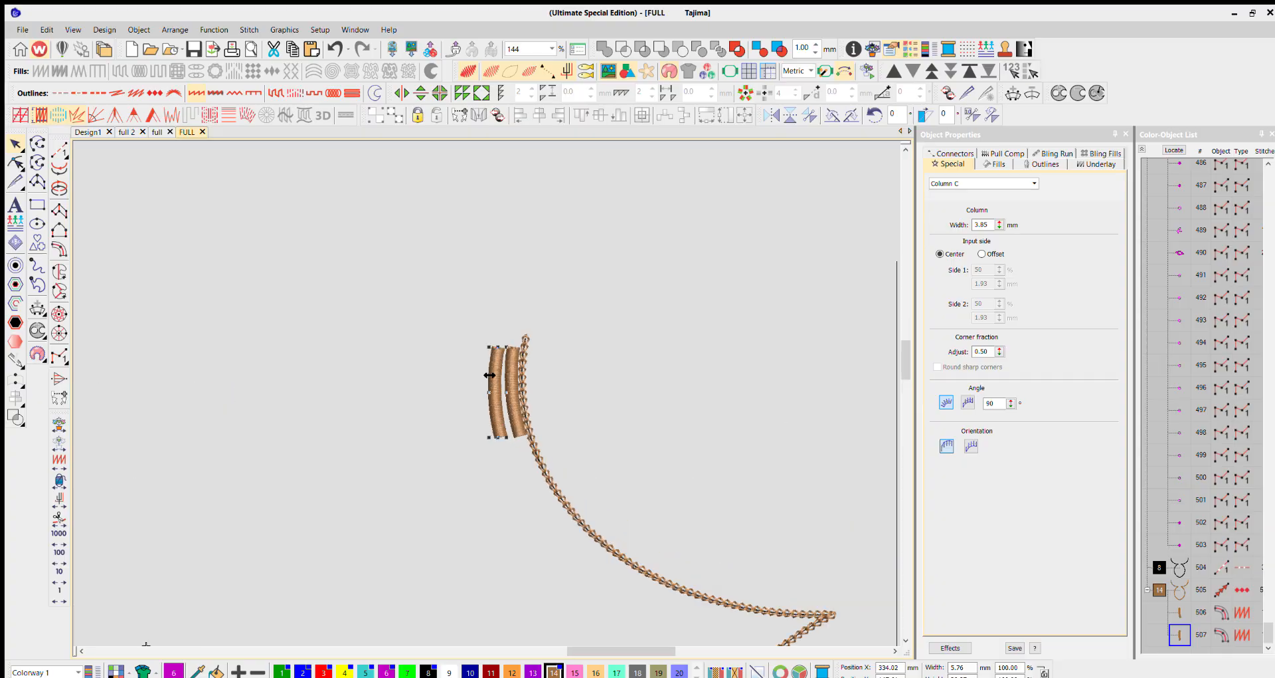
left_click(154, 93)
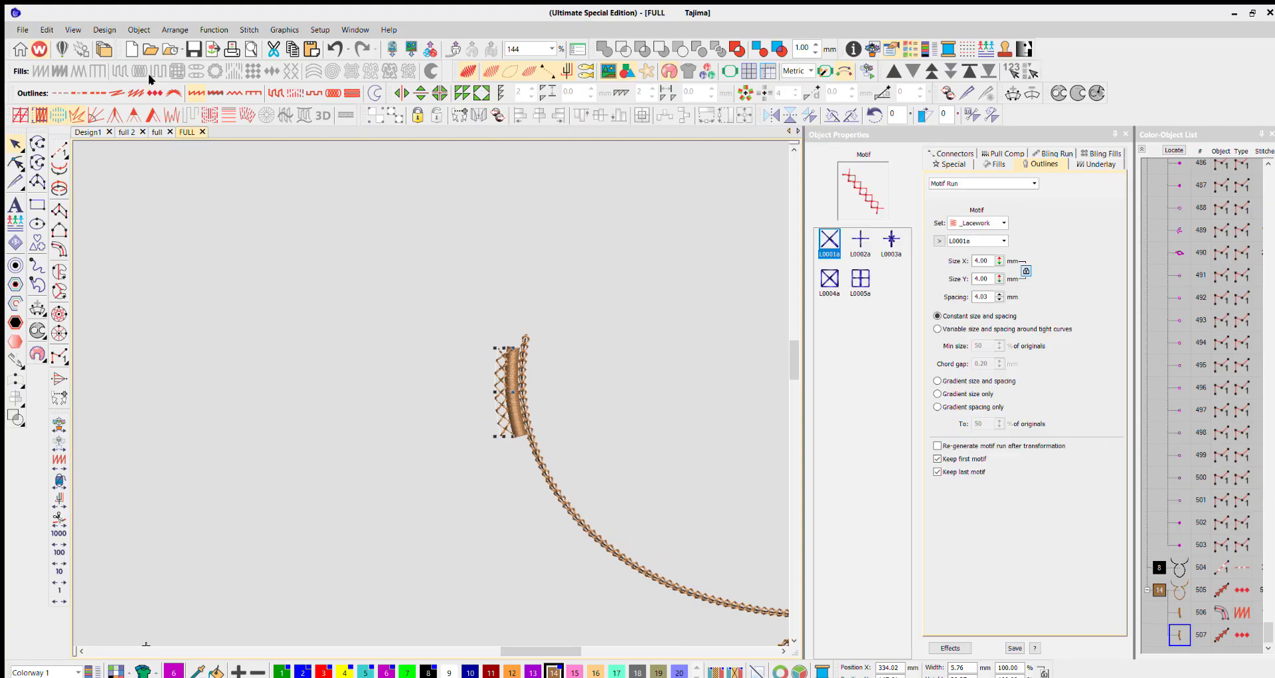
left_click(978, 339)
left_click(861, 503)
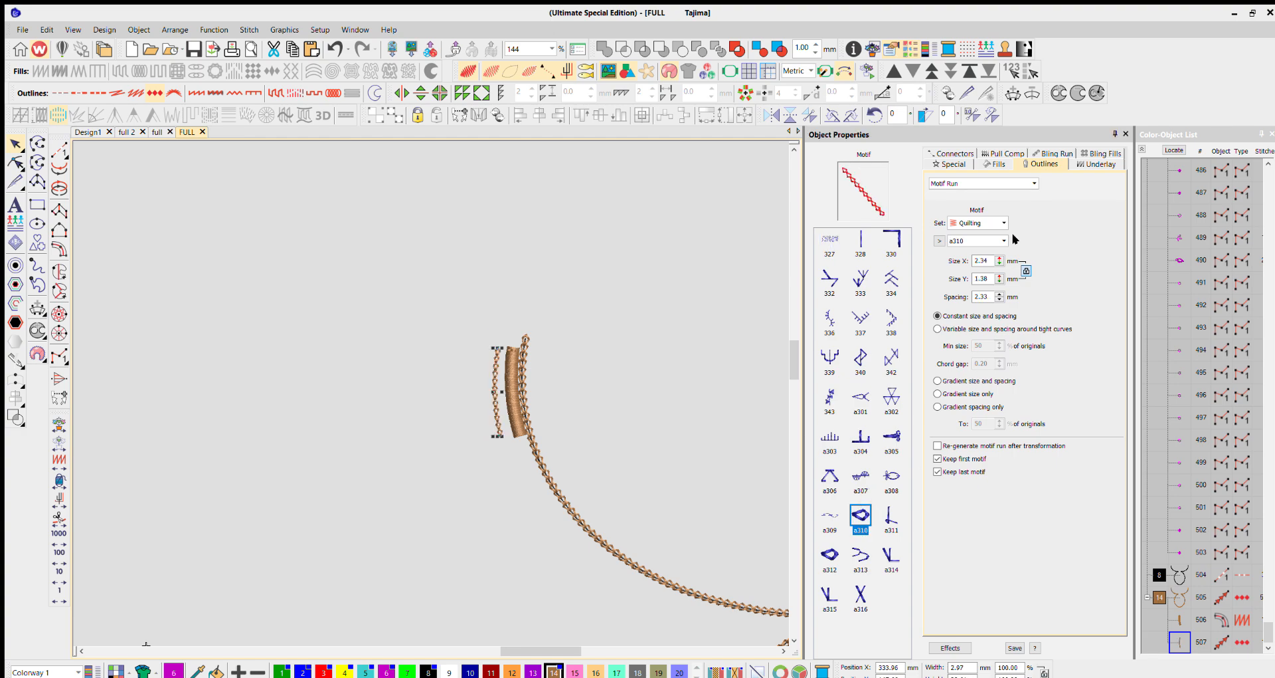
Set the outer segment's motif Size X to 3.75 mm and enter a spacing of 2.5 mm
double_click(982, 260)
type("5")
key("Tab")
key("Tab")
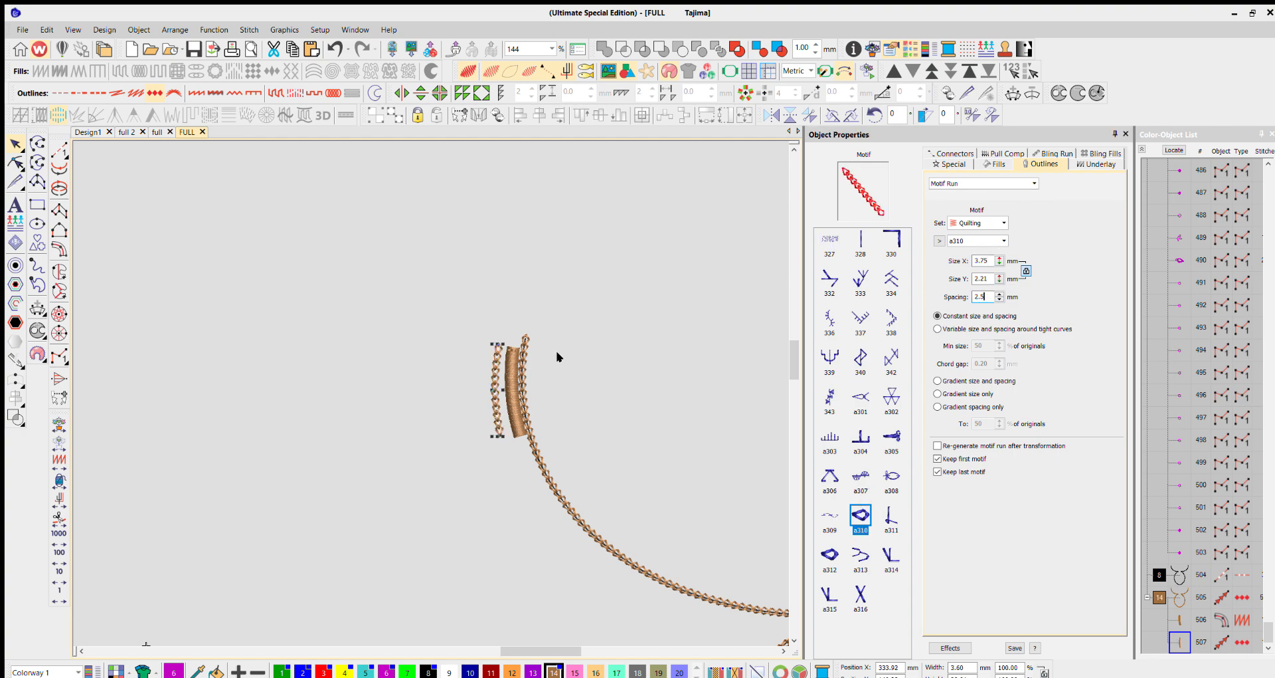
Move the outer motif segment inward until it sits along the outer edge of the satin segment
scroll(504, 386, "up", 3)
left_click(428, 401)
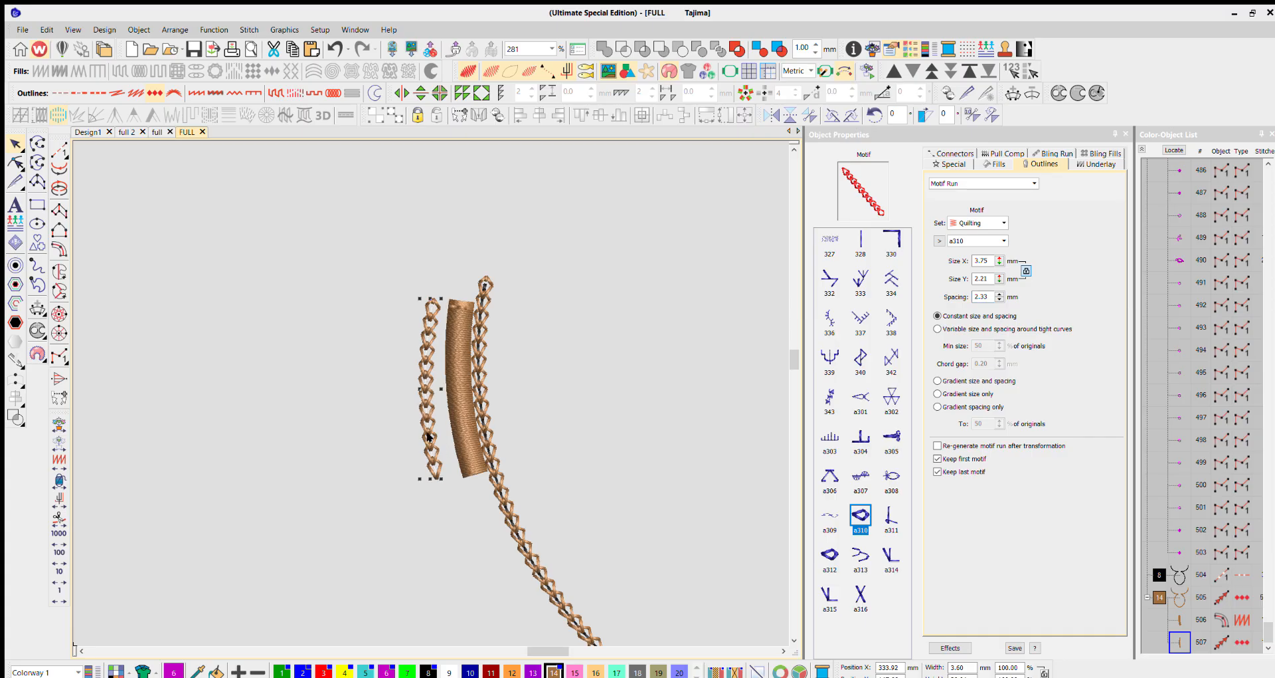
mouse_move(442, 461)
left_mouse_down()
mouse_move(427, 469)
mouse_move(447, 440)
left_mouse_up()
left_click(567, 389)
Generate a series of closely spaced outward offset outlines from the motif-run neckline in cyan, colour 5
left_click(474, 357)
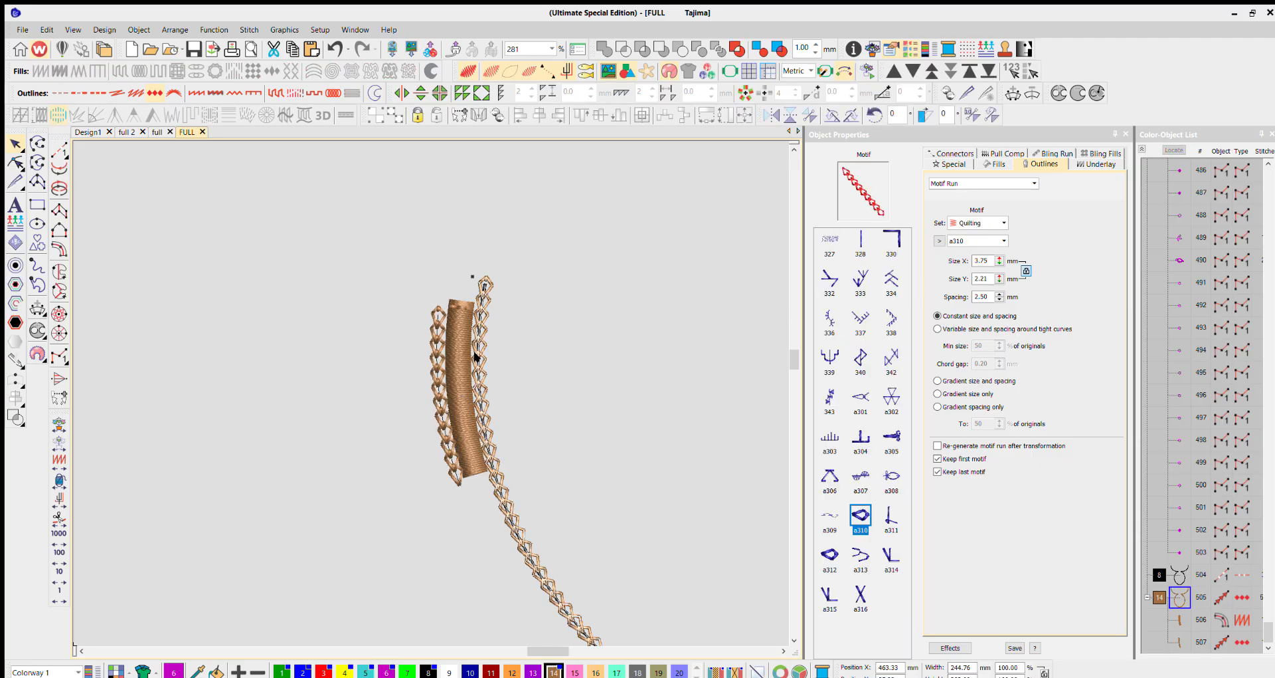
left_click(19, 288)
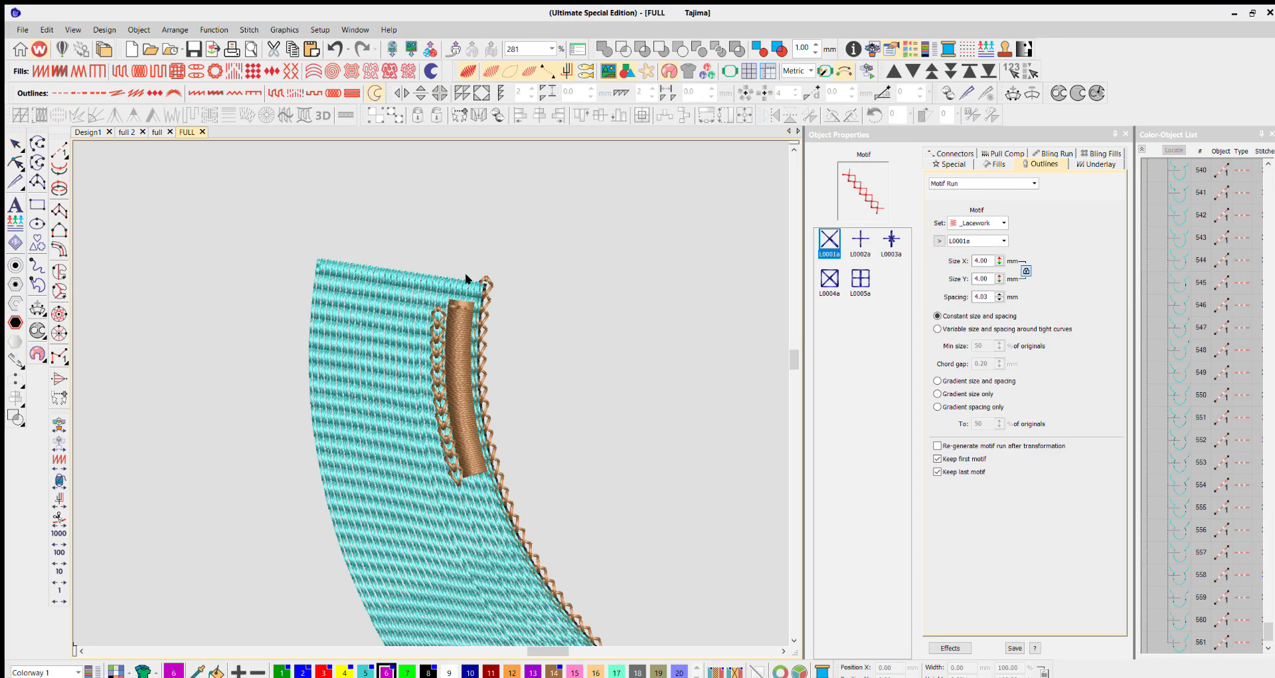
Find and select the two offset lines that run through the centres of the satin segment and the outer motif segment
scroll(432, 392, "up", 5)
left_click(473, 375)
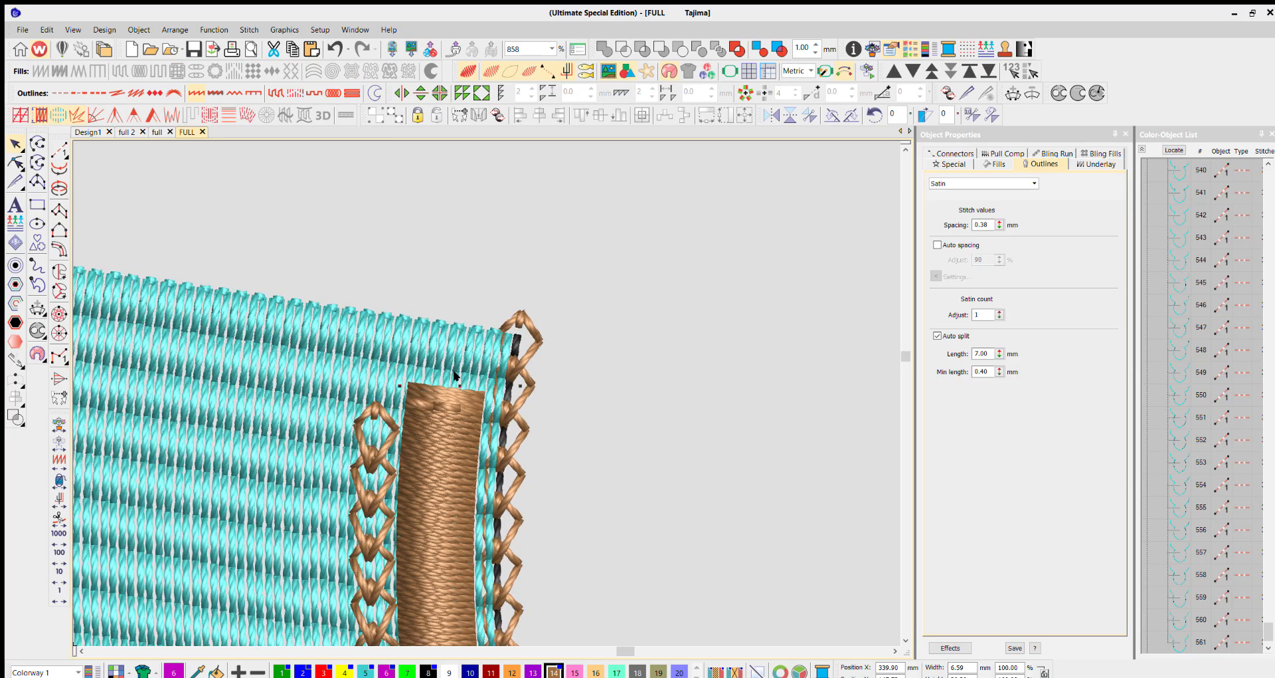
left_click(450, 376)
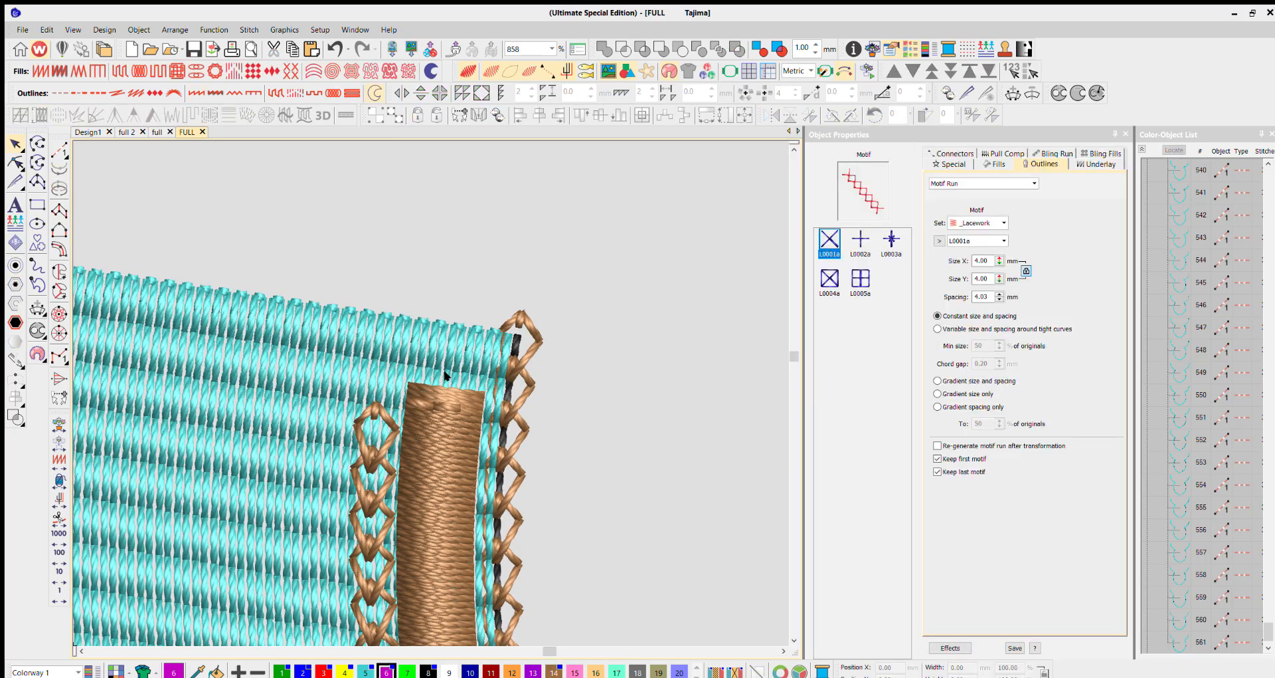
left_click(469, 358)
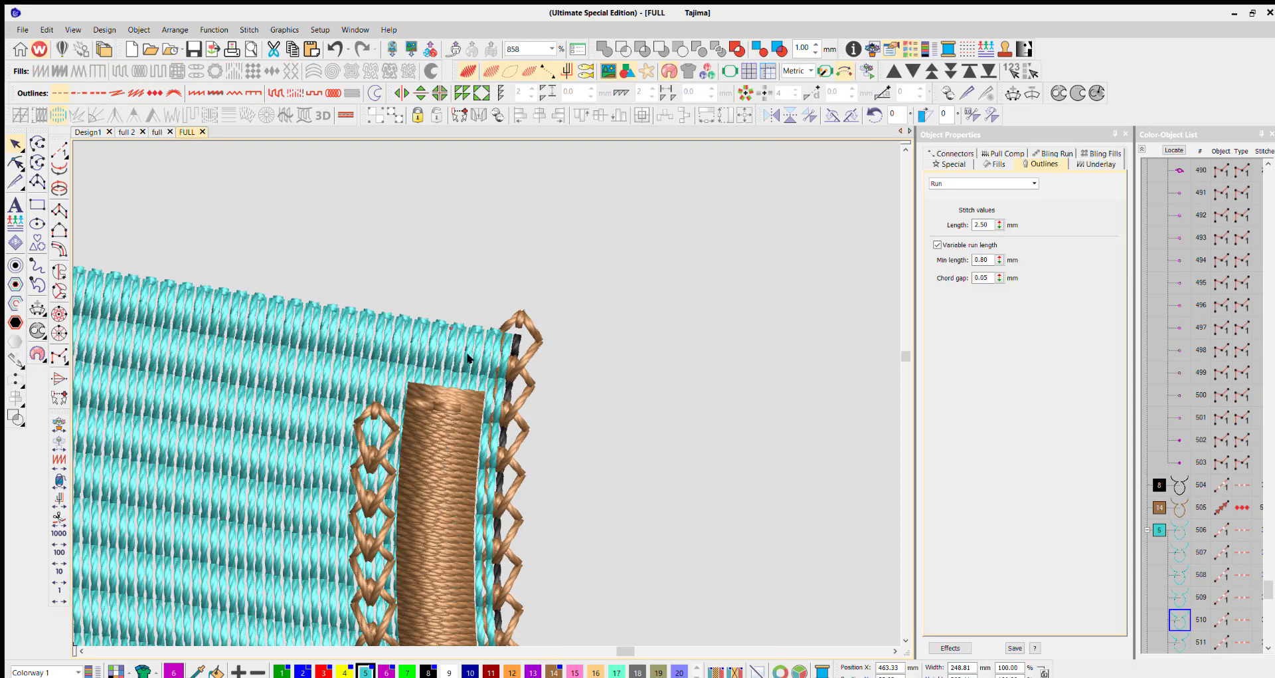
left_click(460, 372)
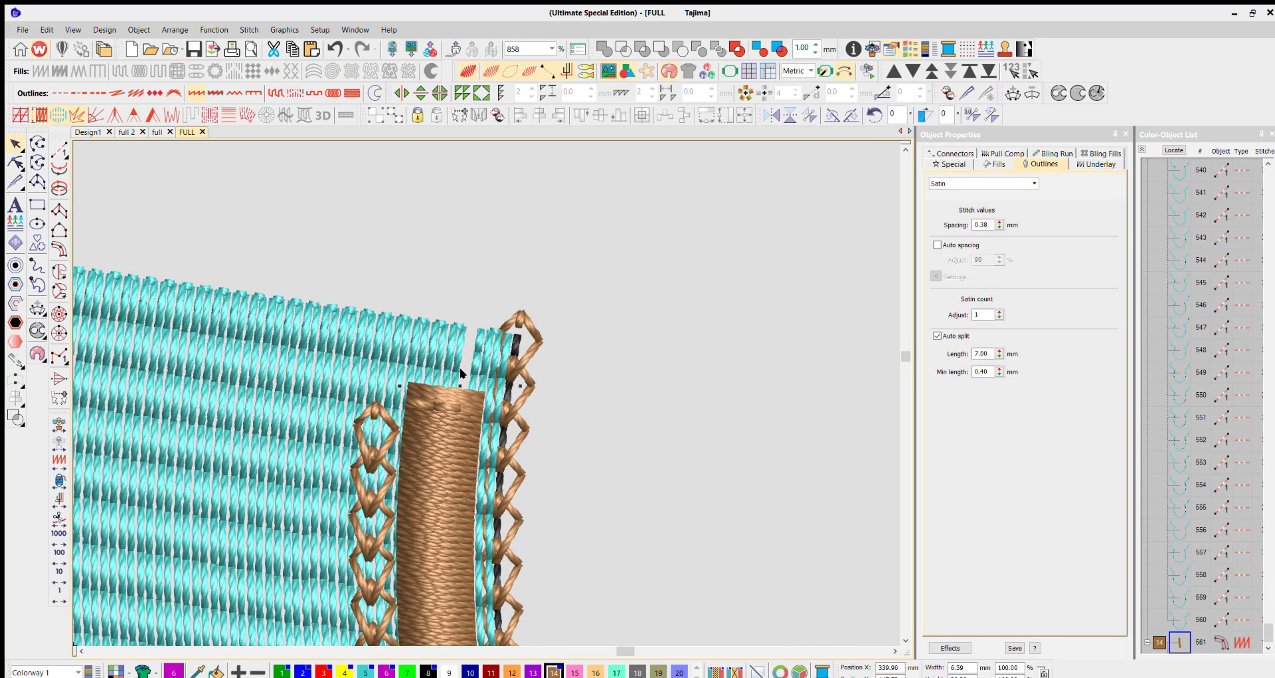
key("h")
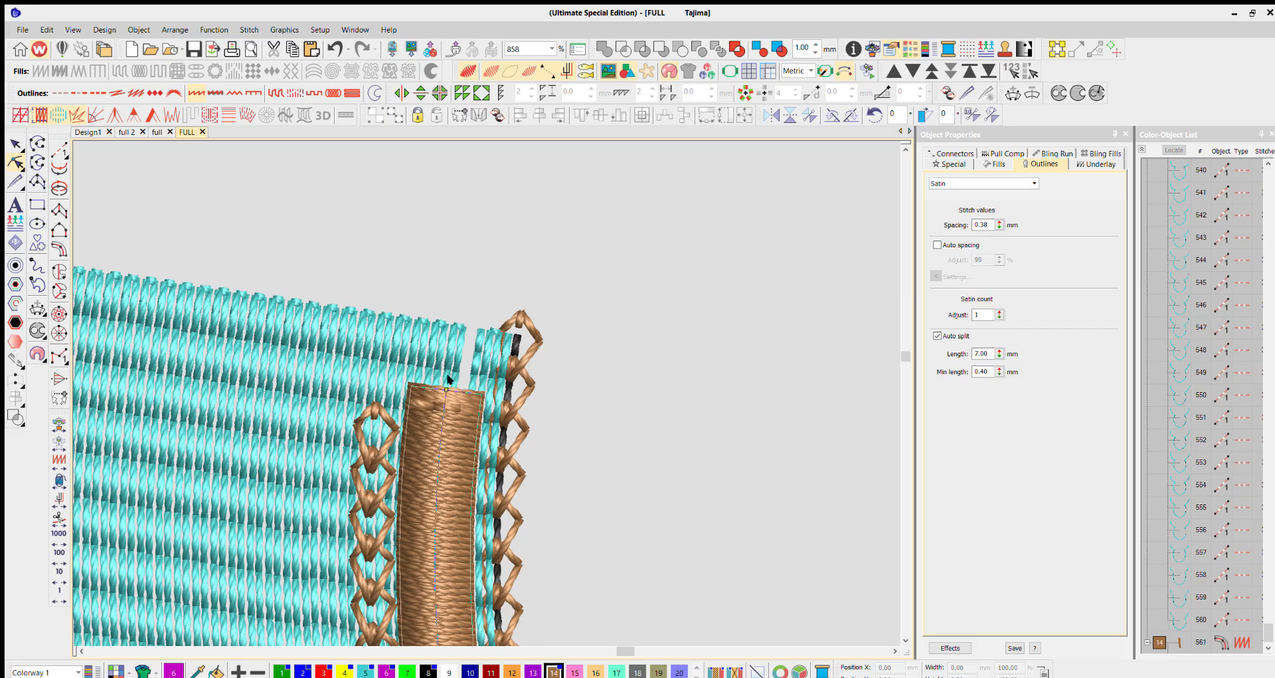
left_click(446, 353)
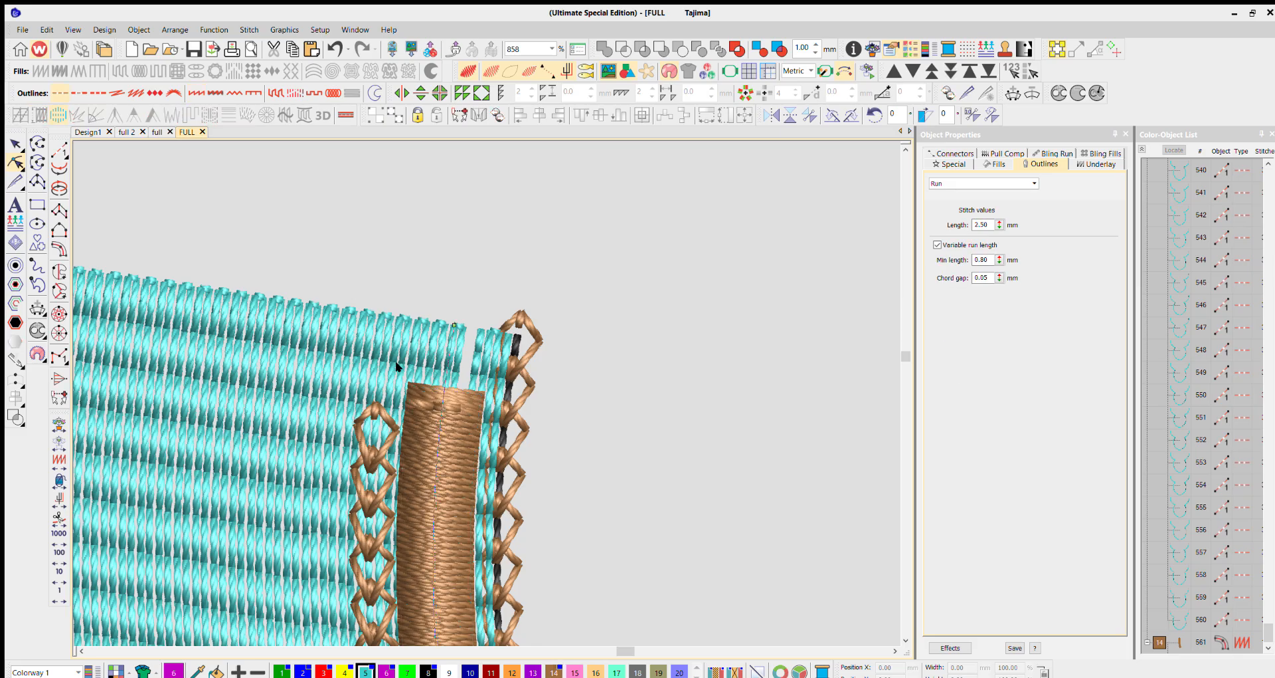
key("Escape")
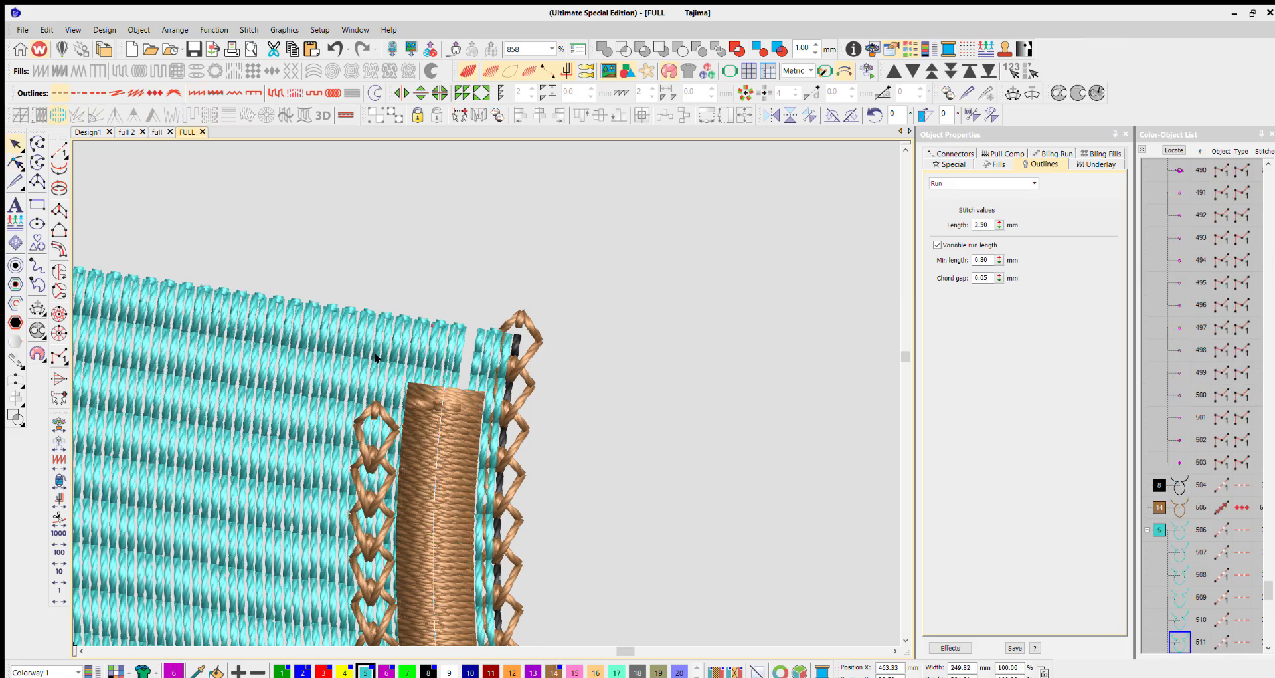
left_click(375, 358, "ctrl")
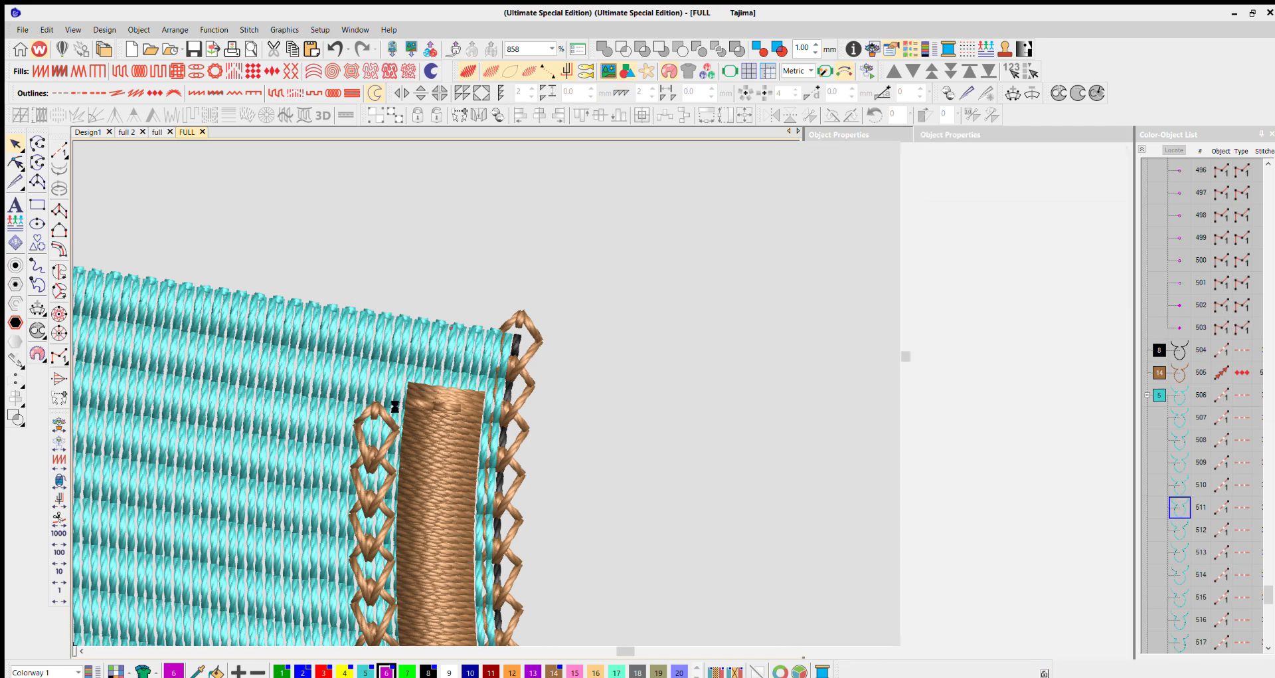
Replace the offset series and the two sample segments with only the two chosen offset lines, pasted in place
key("Delete")
left_click(382, 409)
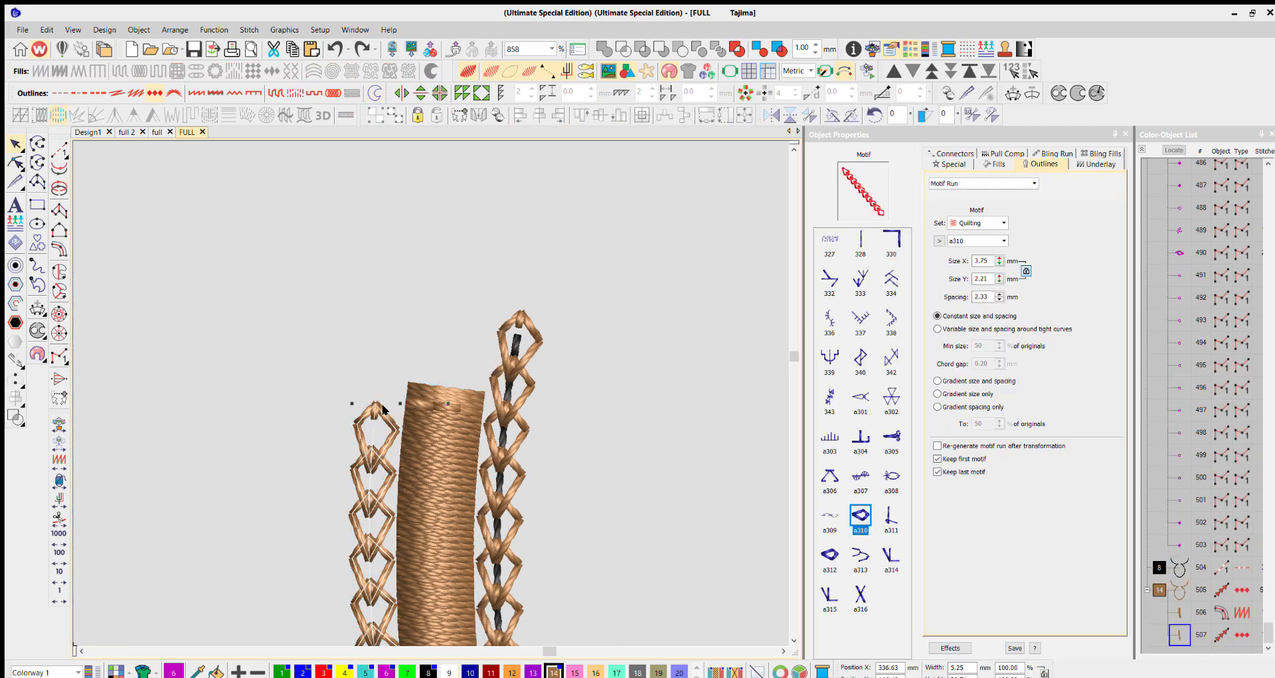
key("Delete")
left_click(430, 405)
key("Delete")
key("ctrl+v")
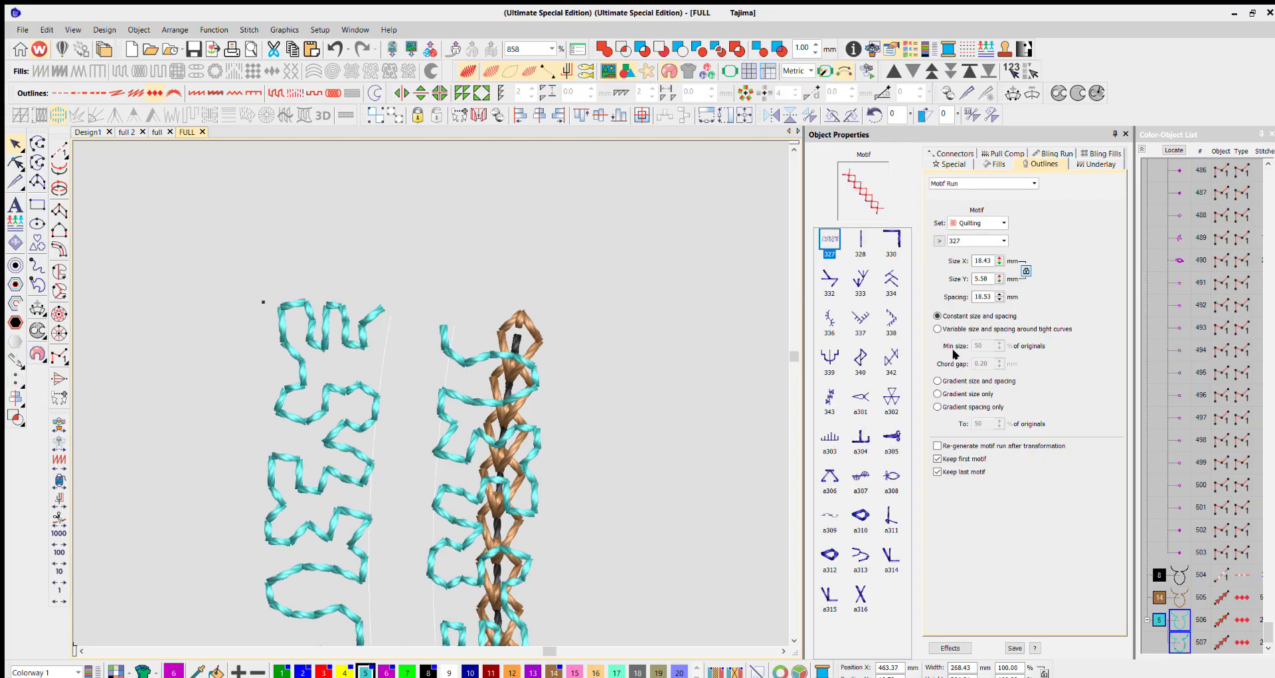
Apply Quilting motif a310 to both offset lines with Size X 3.75 mm and spacing 2.5 mm, in brown, colour 14
left_click(861, 514)
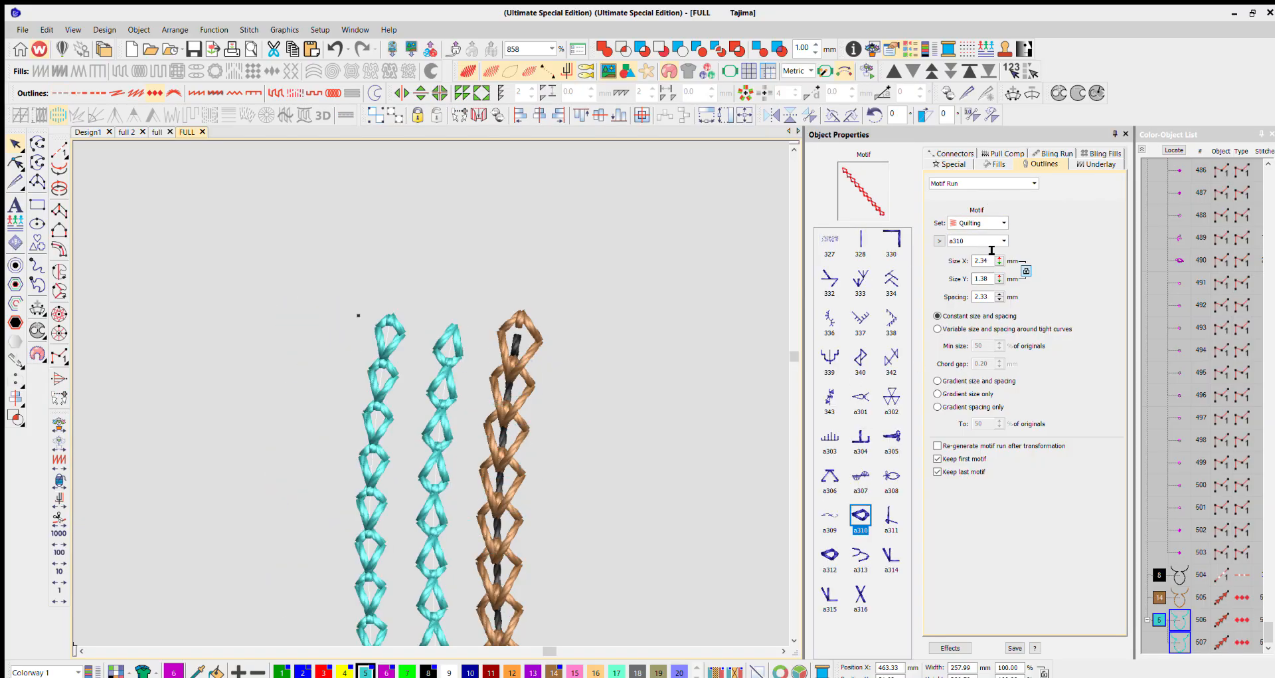
type("3.75")
key("Tab")
key("Tab")
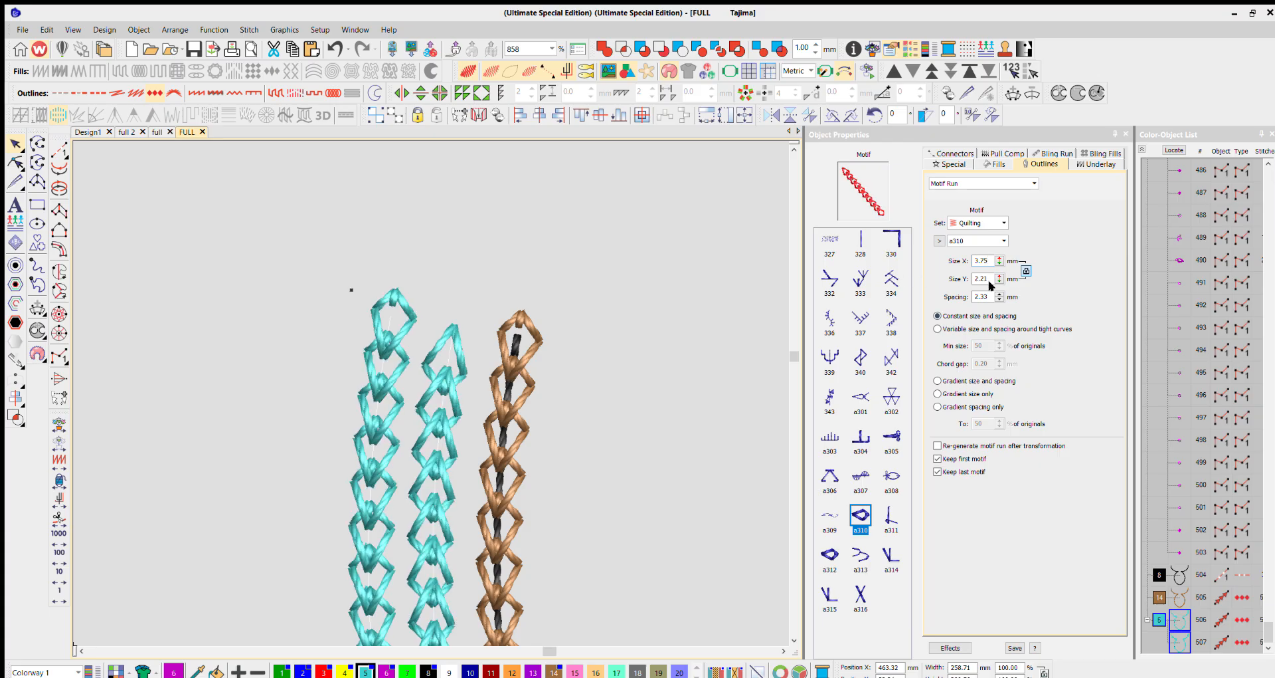
type("2.5")
key("Return")
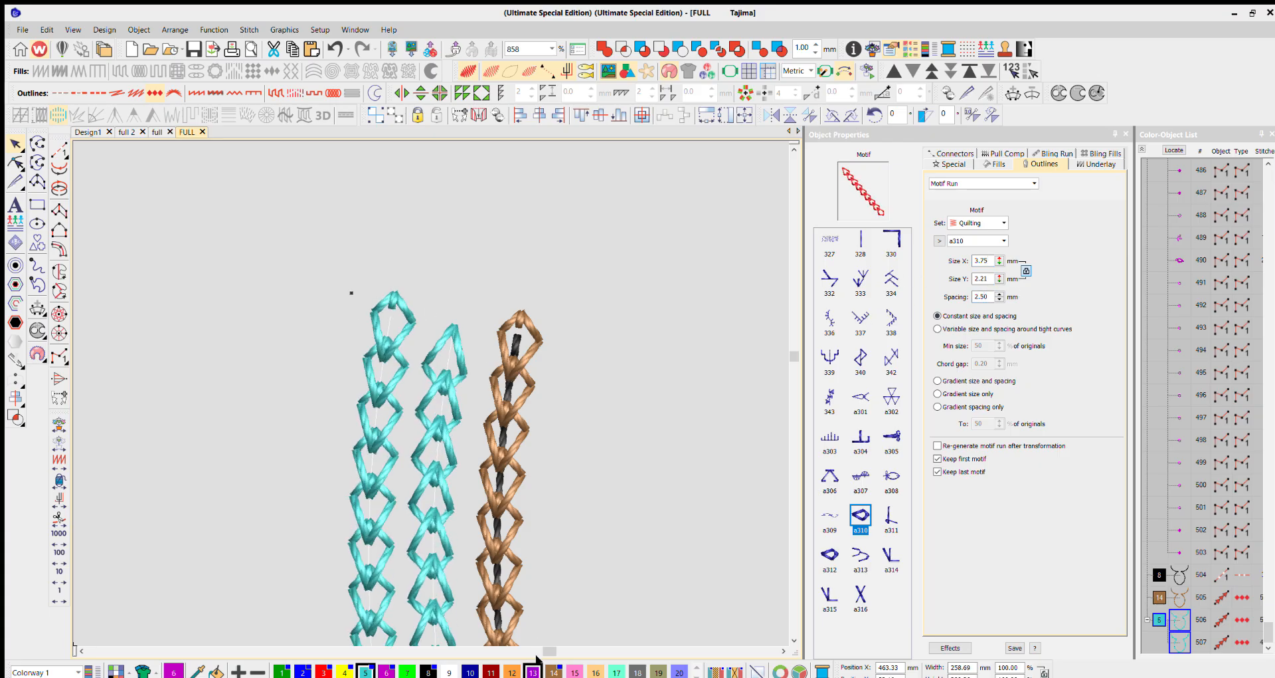
left_click(490, 262)
Convert the middle neckline line to a Column C satin 3.85 mm wide and recolour it dark red, colour 11
left_click(437, 394)
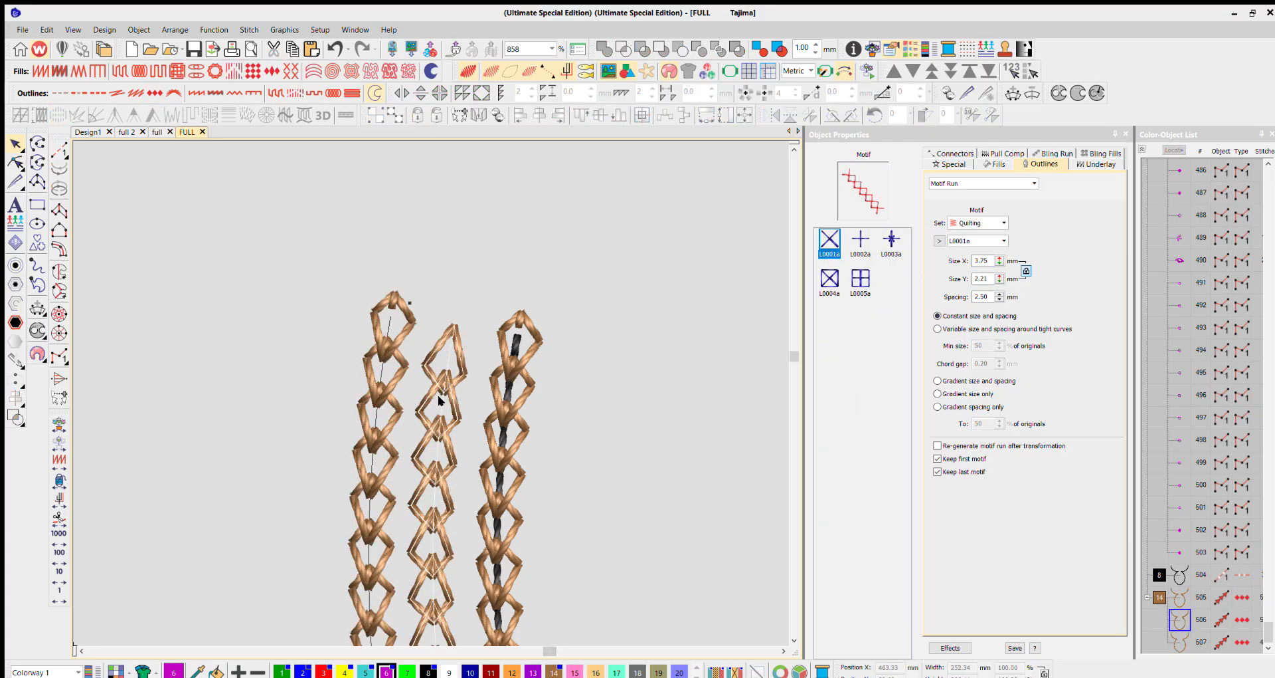
left_click(193, 71)
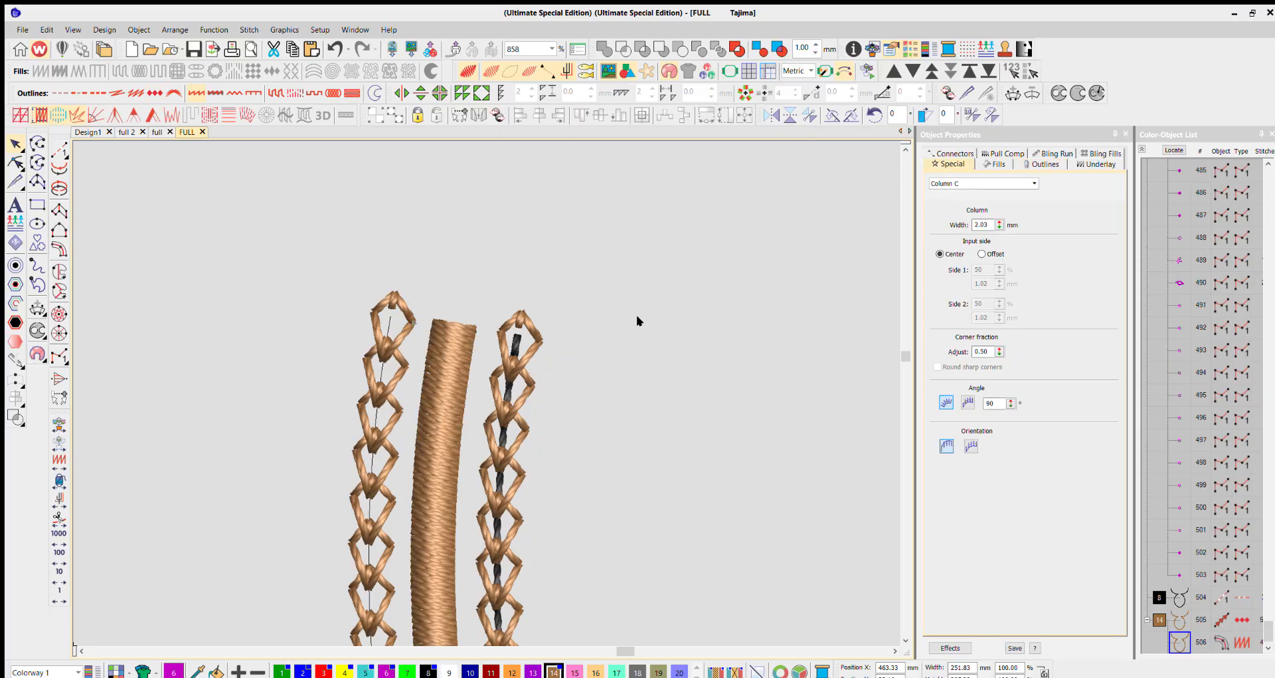
double_click(983, 225)
type("3.85")
key("Return")
scroll(483, 375, "down", 8)
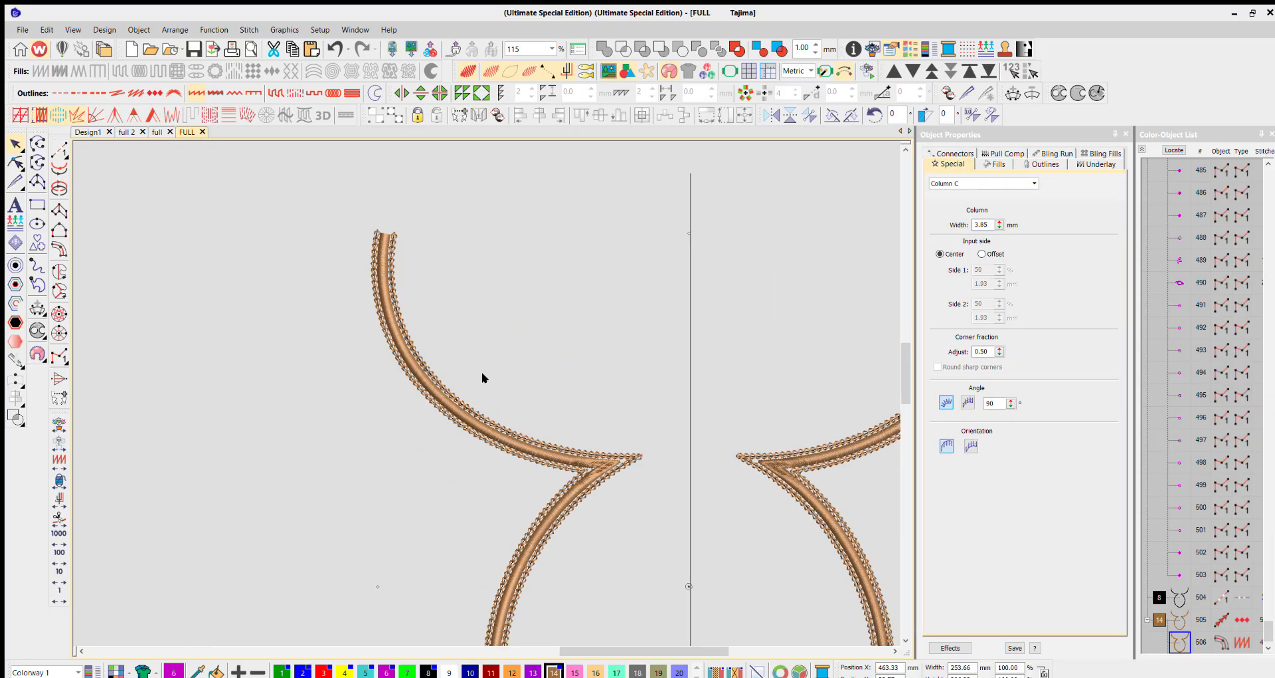
scroll(483, 377, "down", 2)
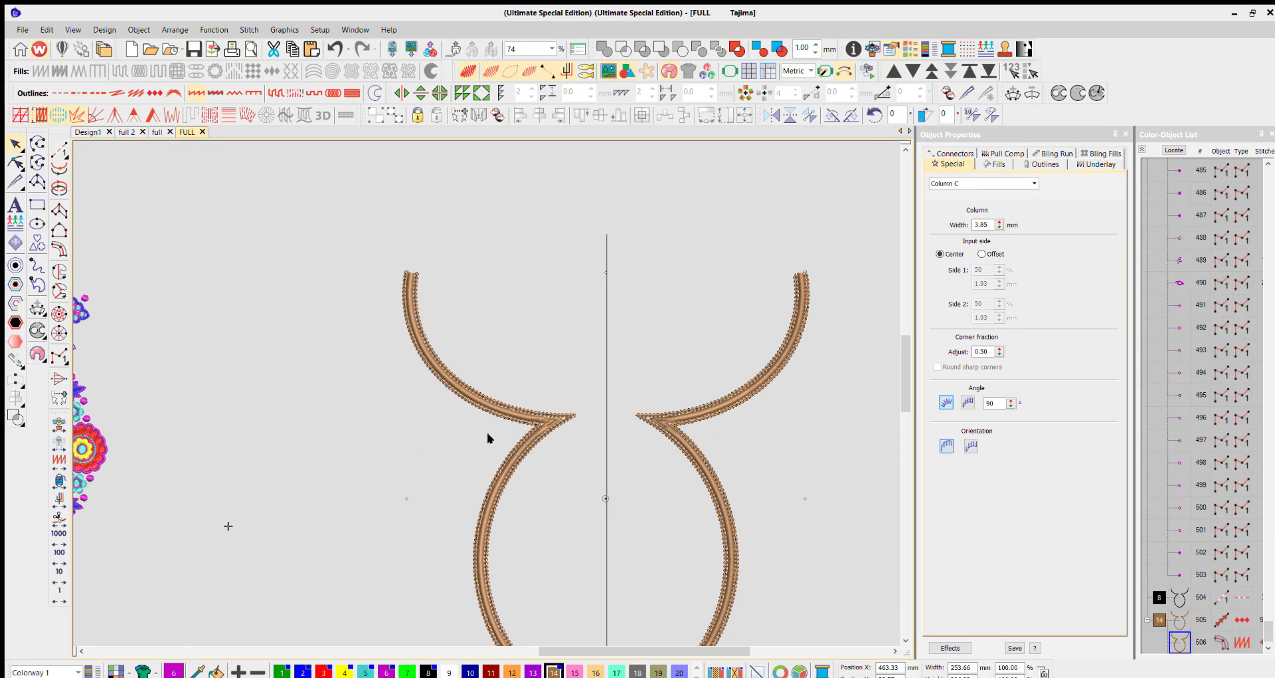
left_click(490, 672)
left_click(473, 492)
Move the motif row and striped band of the reference design's lower-left curve to beside the new neckline
scroll(481, 385, "down", 3)
scroll(483, 386, "up", 1)
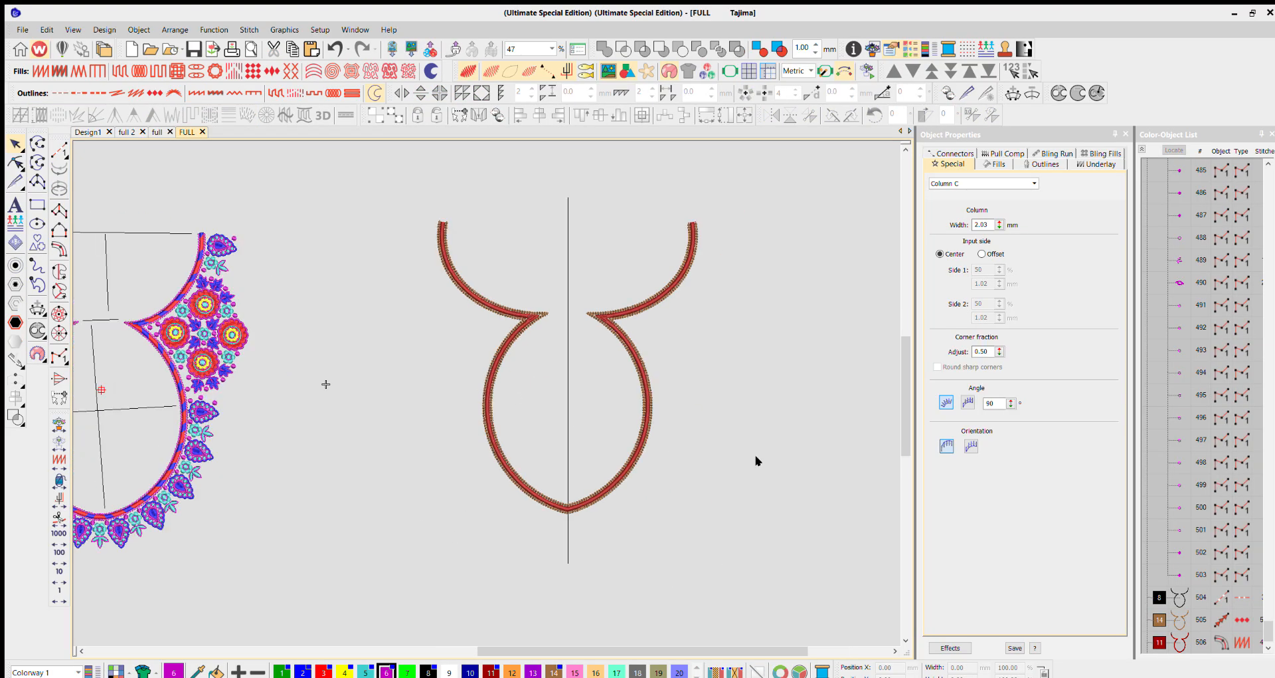
scroll(578, 369, "down", 3)
scroll(339, 455, "up", 3)
left_click_drag(422, 336, 456, 359)
left_click_drag(398, 399, 792, 405)
scroll(617, 407, "up", 2)
left_click(617, 408)
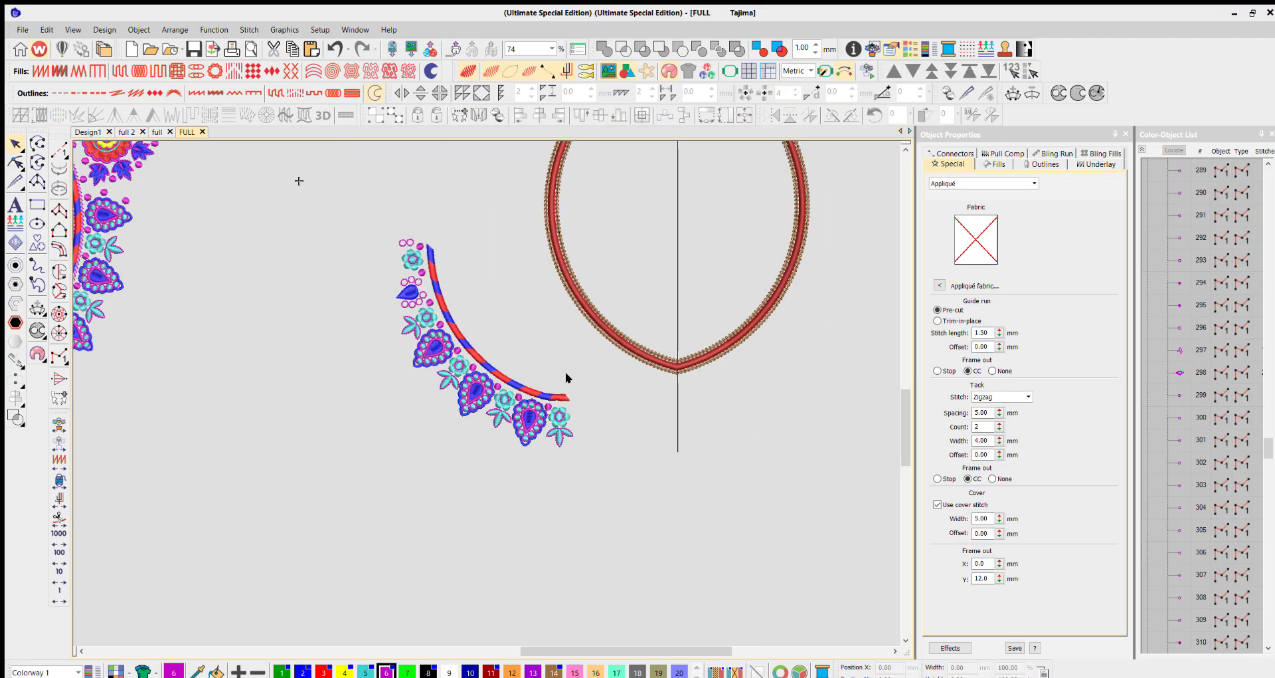
left_click(563, 373)
left_click(428, 228, "shift")
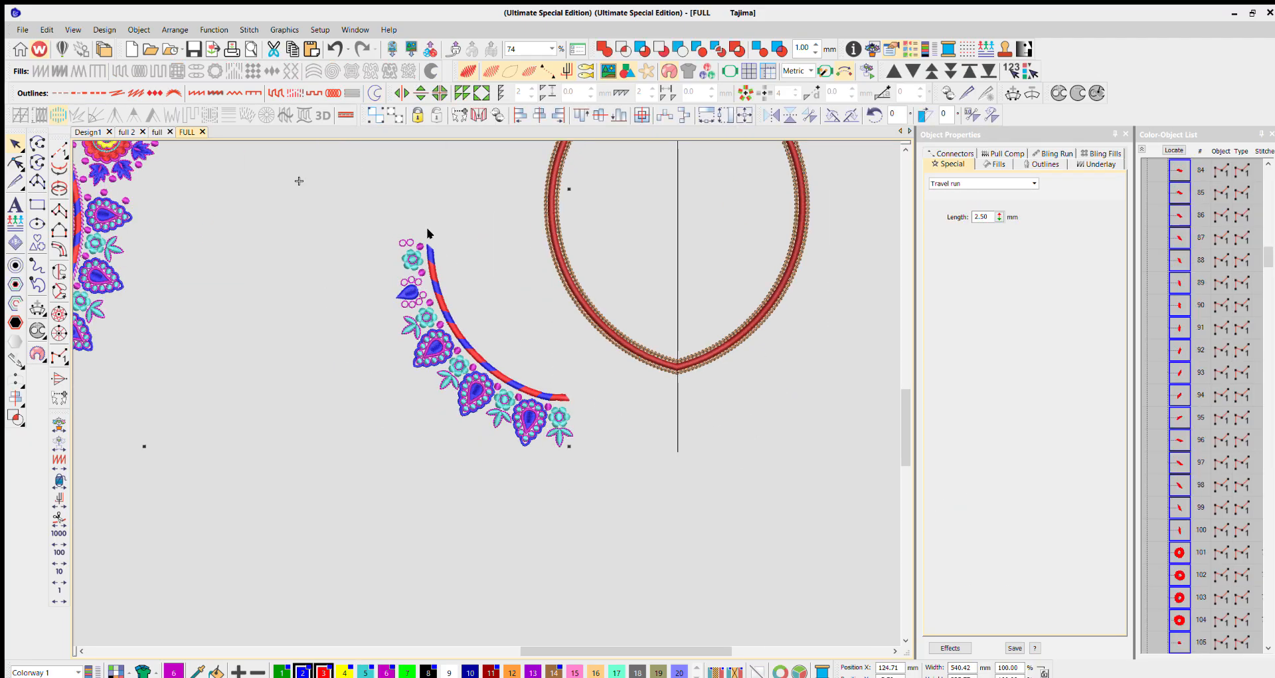
key("Delete")
key("ctrl+z")
left_click(604, 469)
Delete every piece of the red and blue striped curved band along the moved motif row
scroll(498, 386, "up", 2)
left_click_drag(562, 412, 434, 465)
key("Delete")
key("Delete")
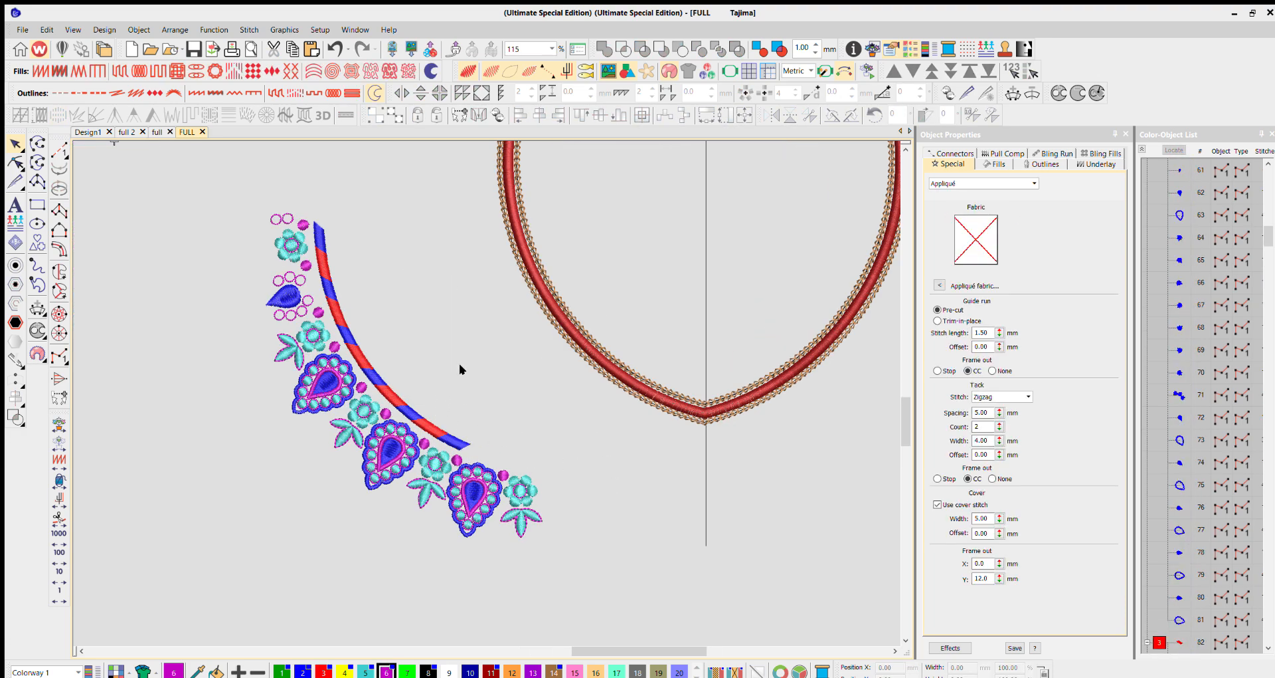
left_click_drag(464, 388, 410, 449)
key("Delete")
left_click(453, 439)
key("Delete")
left_click(413, 413)
key("Delete")
left_click(396, 396)
key("Delete")
left_click(375, 376)
key("Delete")
left_click(356, 346)
key("Delete")
left_click(351, 329)
key("Delete")
left_click(344, 311)
key("Delete")
left_click(332, 287)
key("Delete")
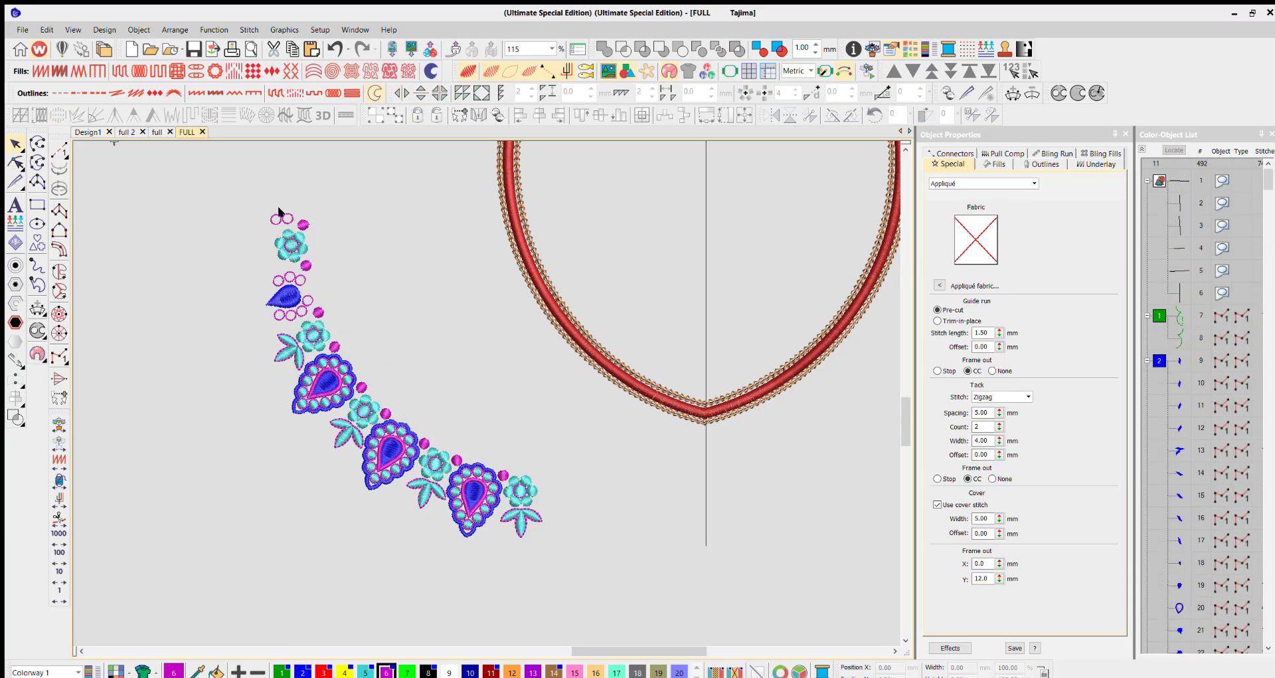
Separate one flower with leaves, one magenta dot and one teardrop motif from the end of the moved row
scroll(395, 406, "up", 1)
scroll(646, 509, "up", 2)
left_click_drag(612, 491, 450, 309)
left_click_drag(478, 357, 678, 372)
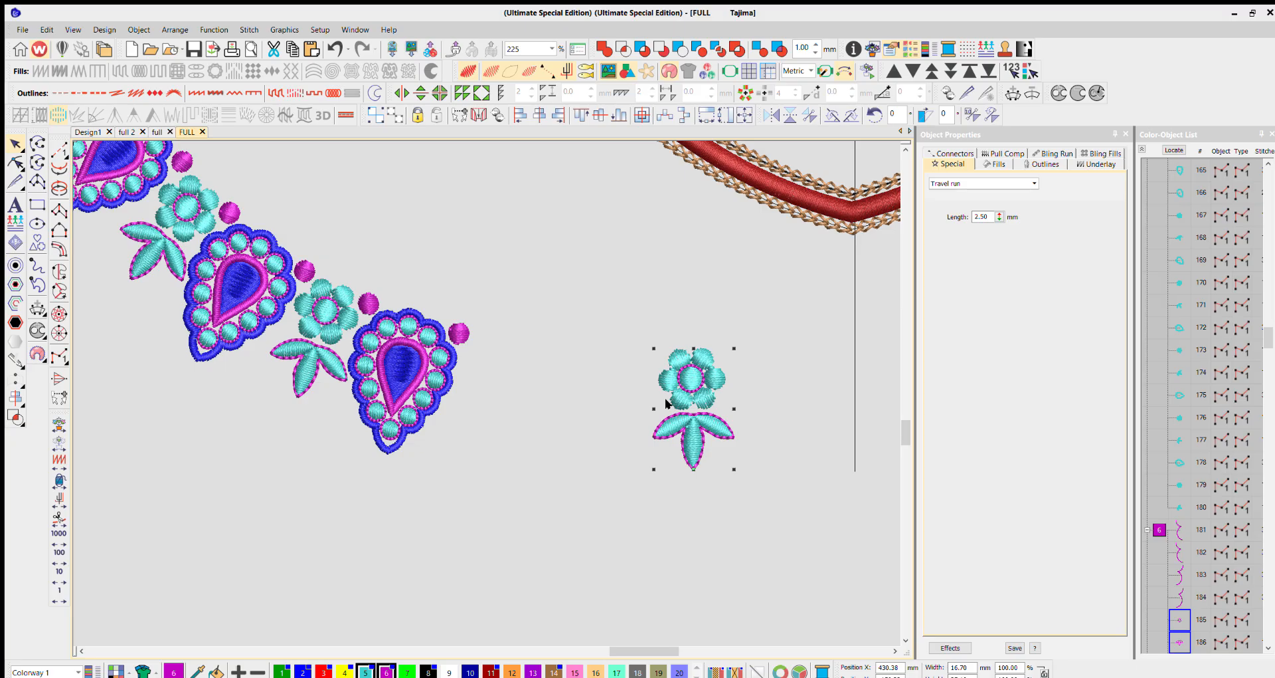
left_click_drag(500, 305, 604, 319)
left_click_drag(519, 483, 337, 316)
left_click_drag(429, 368, 545, 452)
Delete the remaining motifs of the moved row and the whole reference neckline design
scroll(536, 441, "down", 5)
left_click_drag(360, 284, 496, 405)
key("Delete")
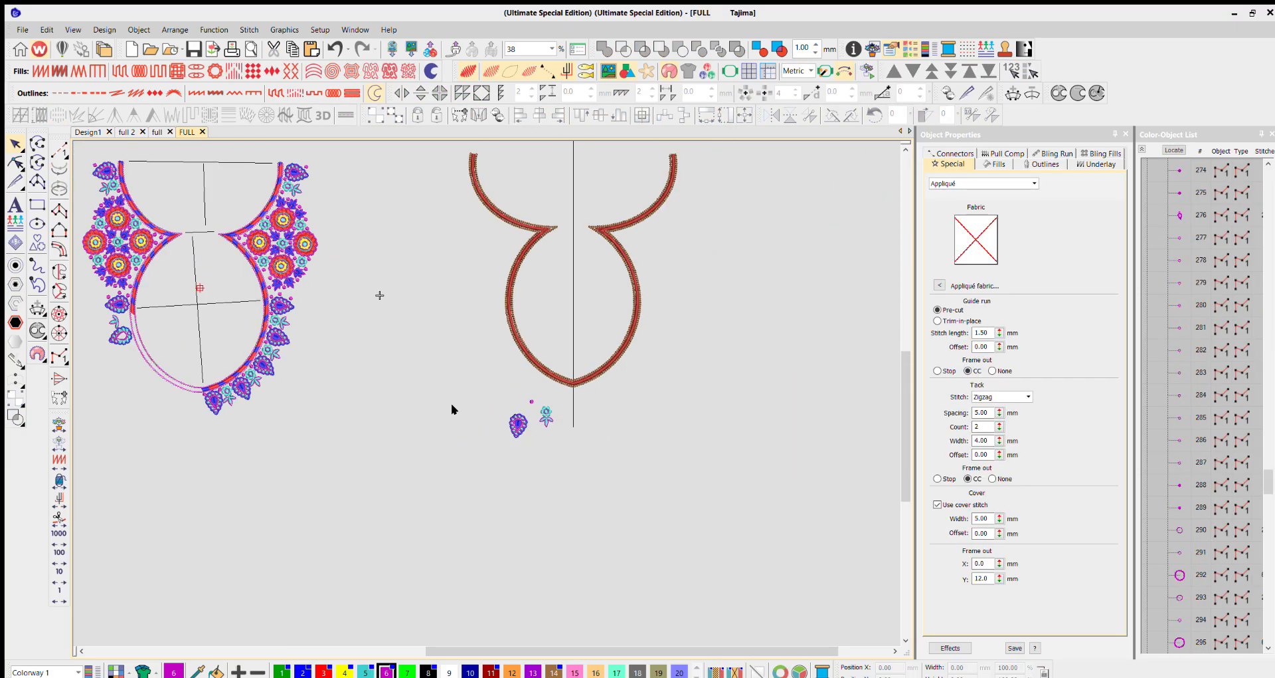
scroll(290, 328, "down", 1)
scroll(472, 348, "up", 1)
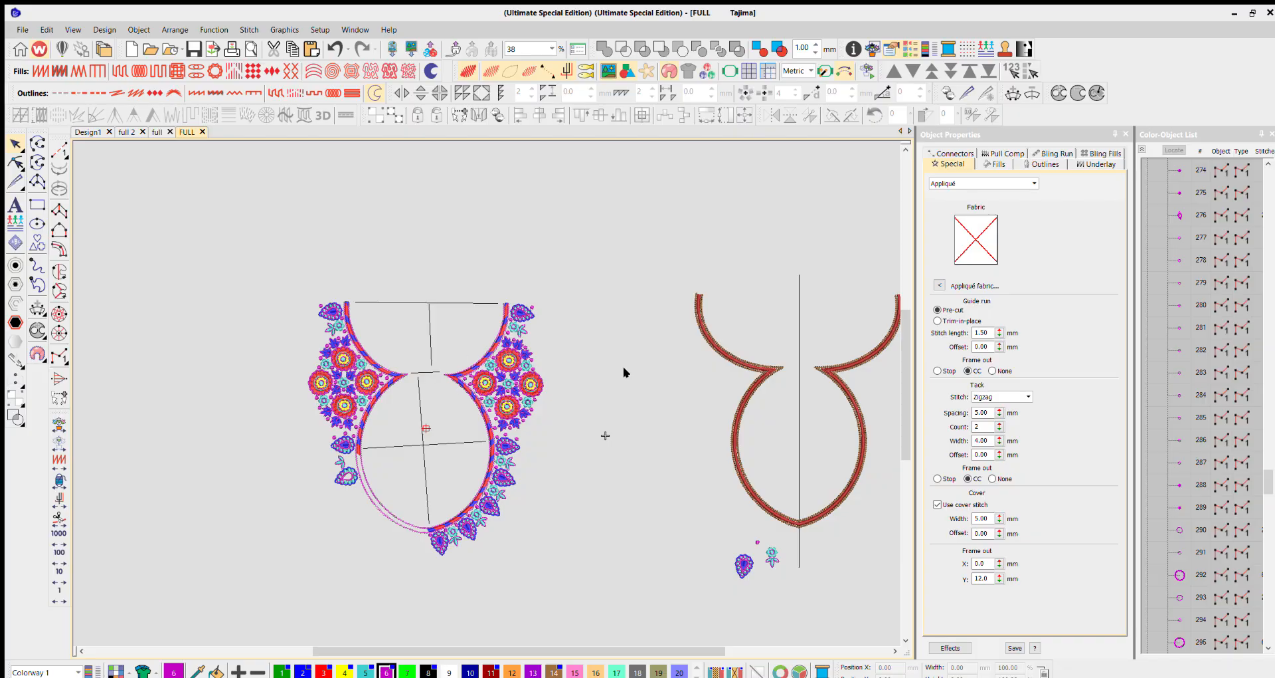
left_click_drag(578, 227, 279, 581)
key("Delete")
Place the flower motif on the centre line below the neckline's tip and the teardrop motif directly left of it
scroll(481, 373, "up", 3)
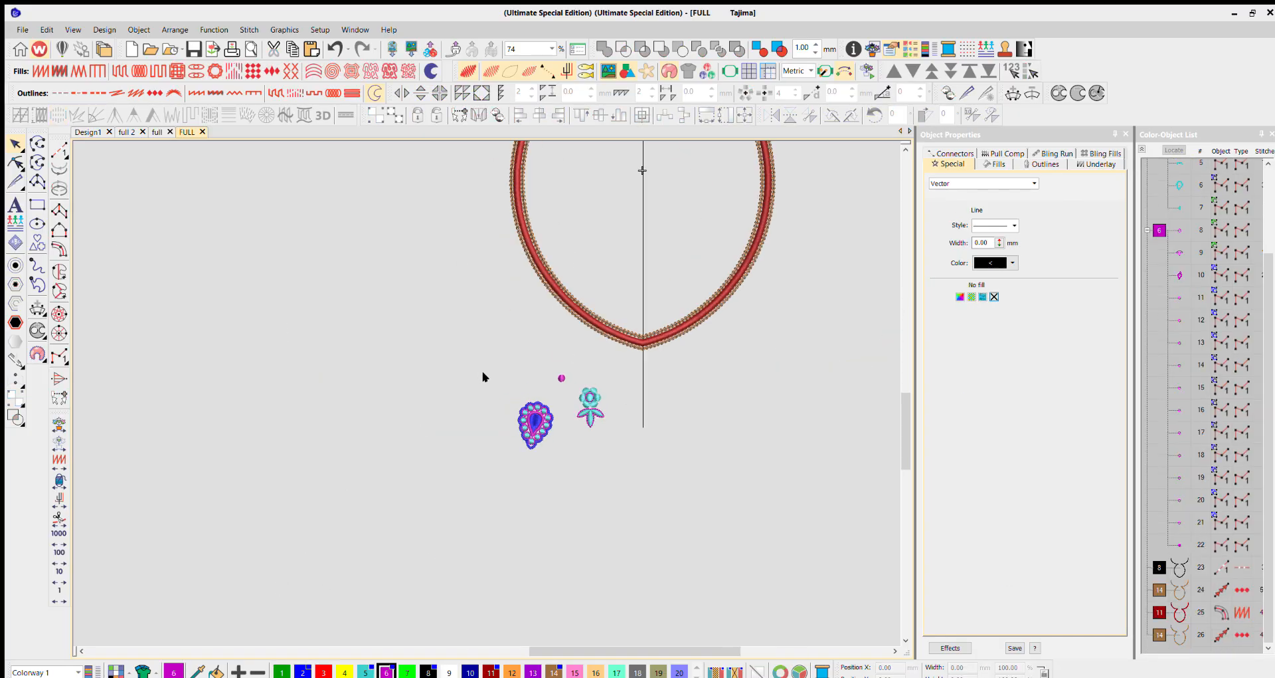
left_click_drag(500, 390, 513, 435)
left_click_drag(585, 356, 667, 293)
left_click_drag(517, 427, 625, 290)
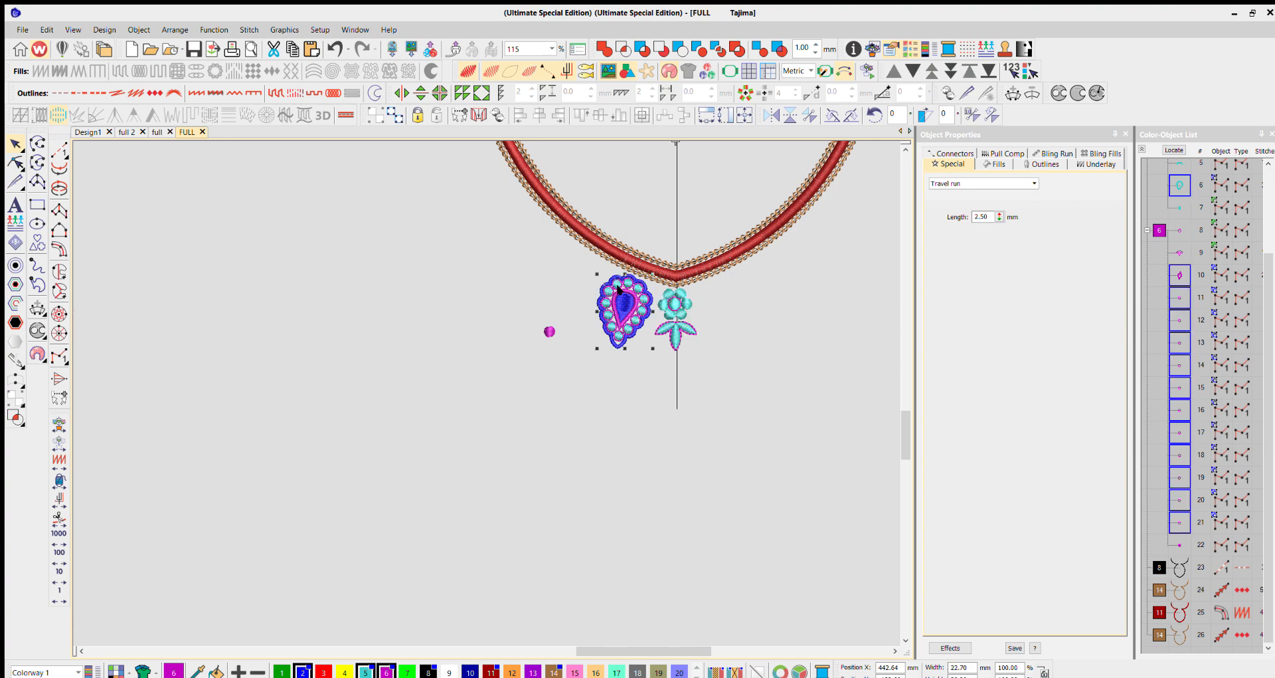
scroll(634, 291, "up", 1)
scroll(485, 376, "up", 1)
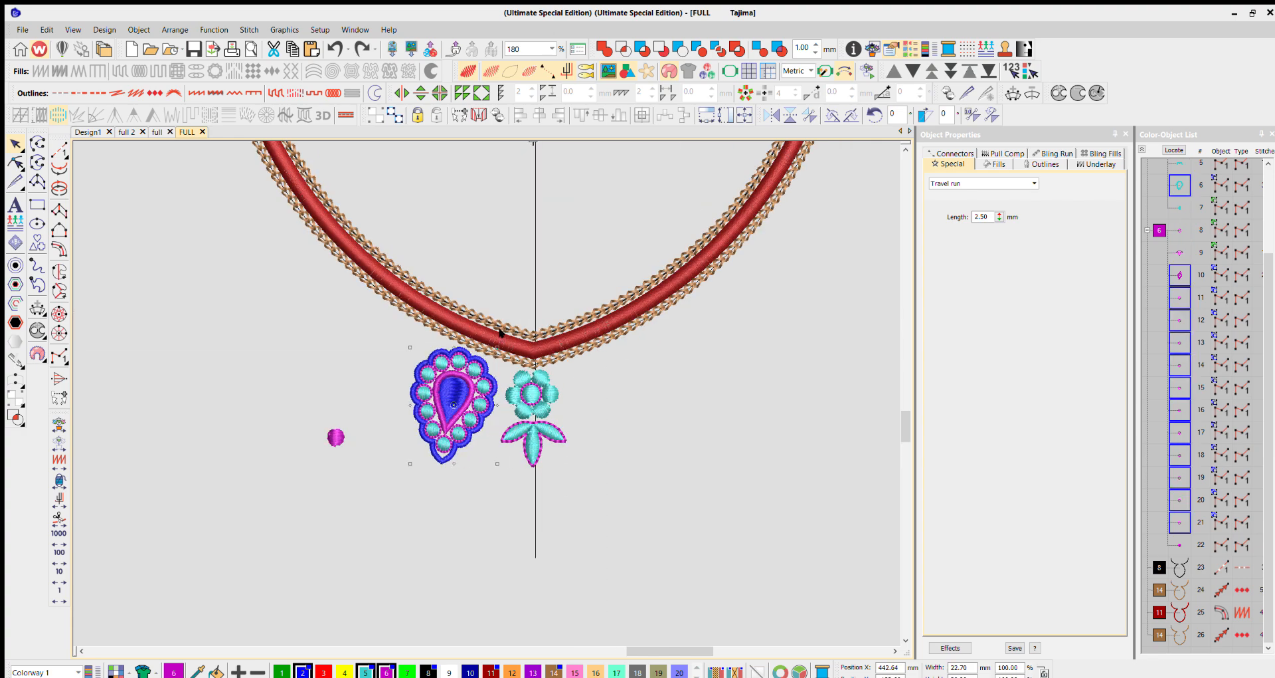
scroll(485, 376, "up", 1)
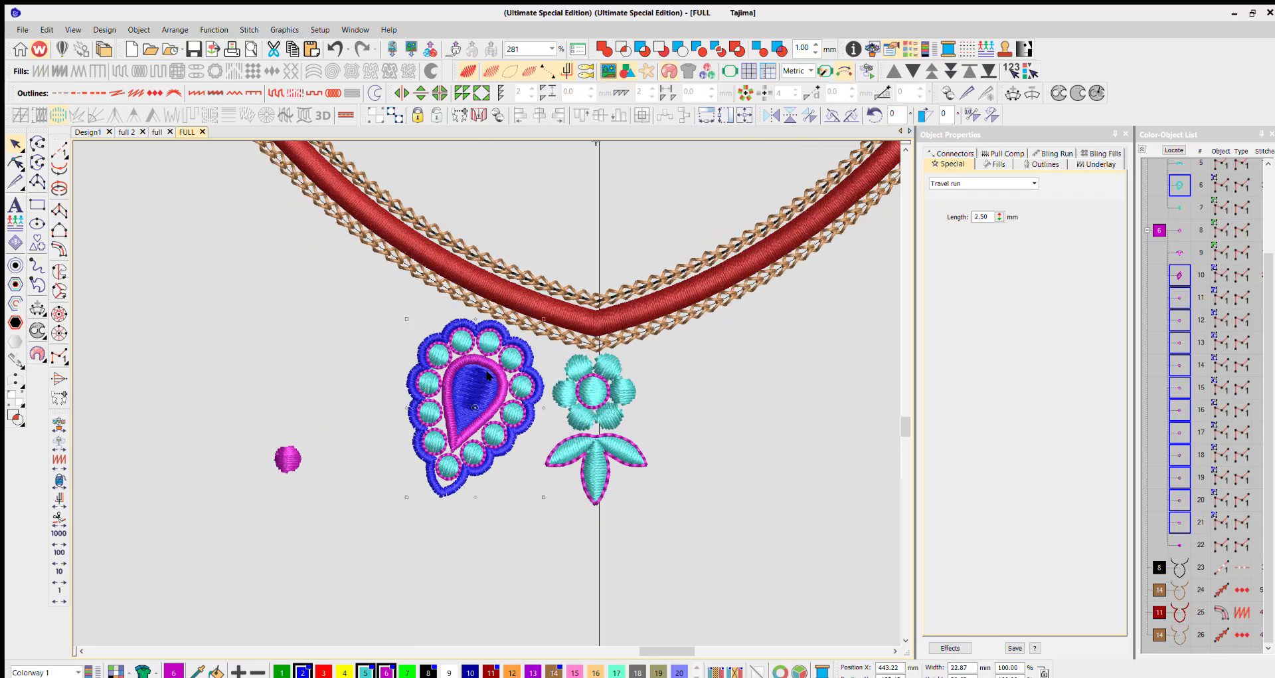
Copy the centre flower motif to the left of the teardrop and rotate it to follow the neckline's curve
left_click(563, 391)
key("ctrl+c")
key("ctrl+v")
left_click_drag(609, 381, 381, 291)
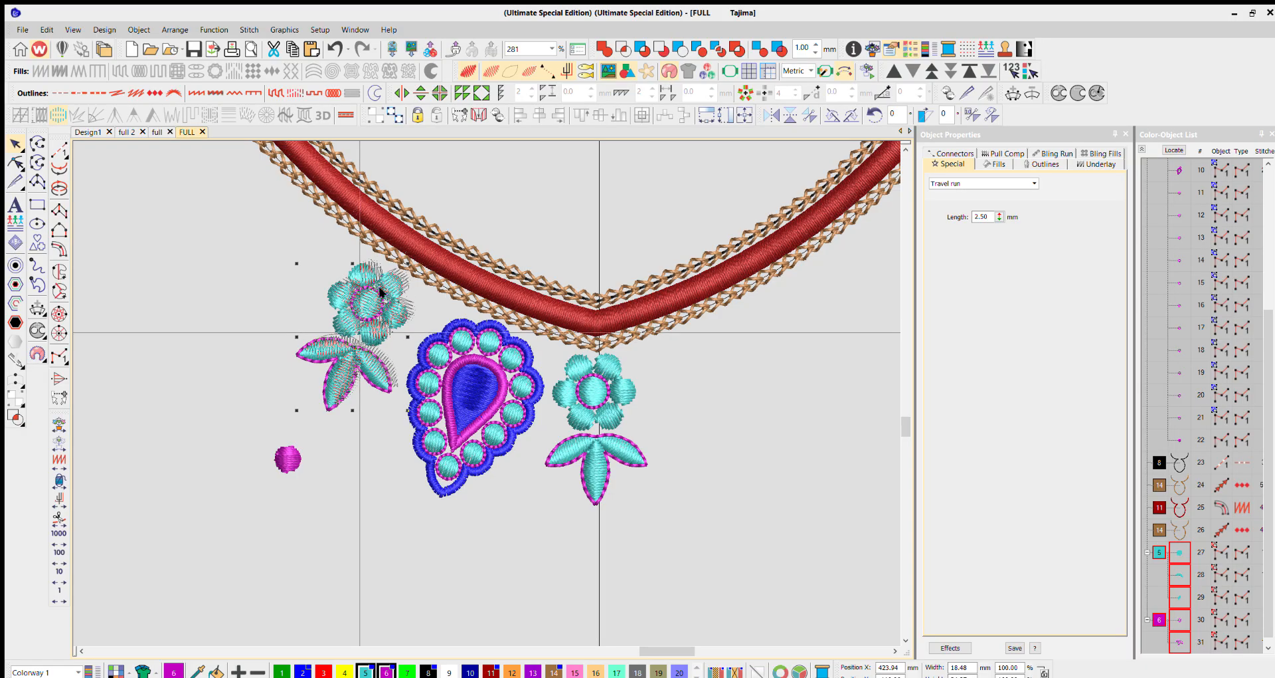
left_click_drag(415, 245, 376, 282)
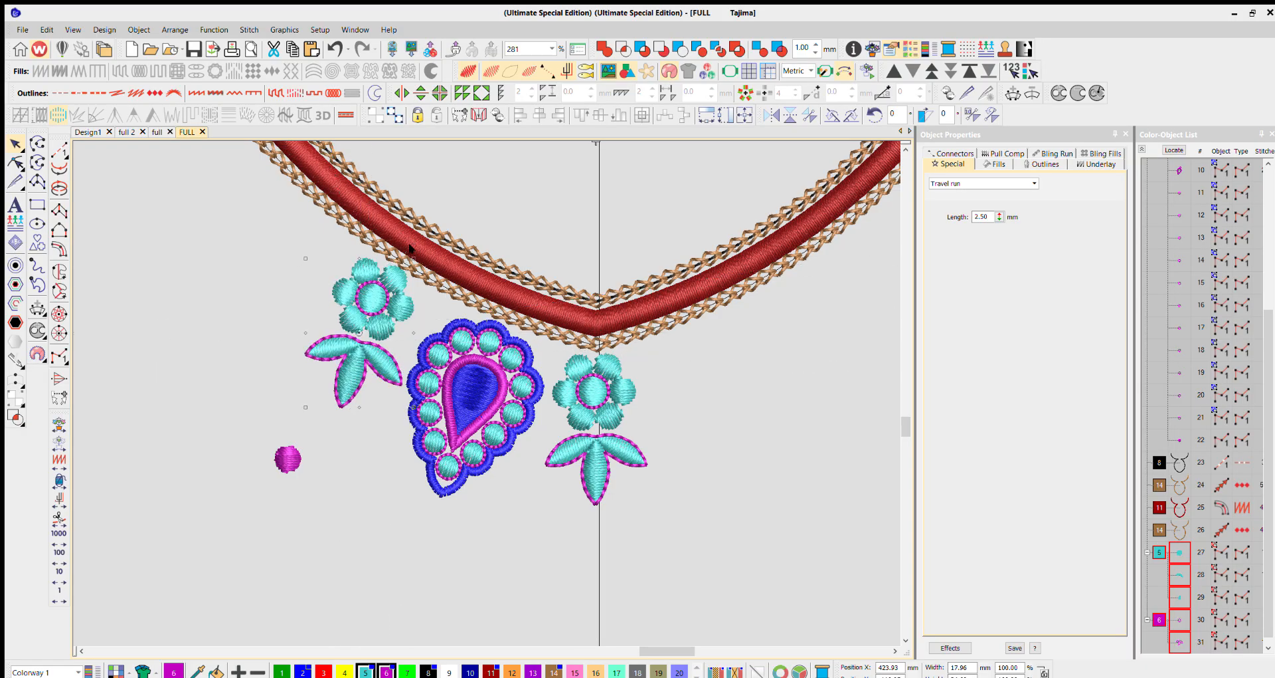
Copy the teardrop motif to the left of the second flower and rotate it to follow the border
scroll(379, 281, "down", 2)
scroll(487, 376, "up", 1)
left_click(510, 409)
key("ctrl+c")
key("ctrl+v")
left_click_drag(510, 409, 362, 304)
left_click_drag(398, 248, 408, 258)
scroll(385, 299, "up", 3)
left_click_drag(484, 373, 483, 382)
scroll(483, 378, "down", 2)
scroll(485, 372, "up", 1)
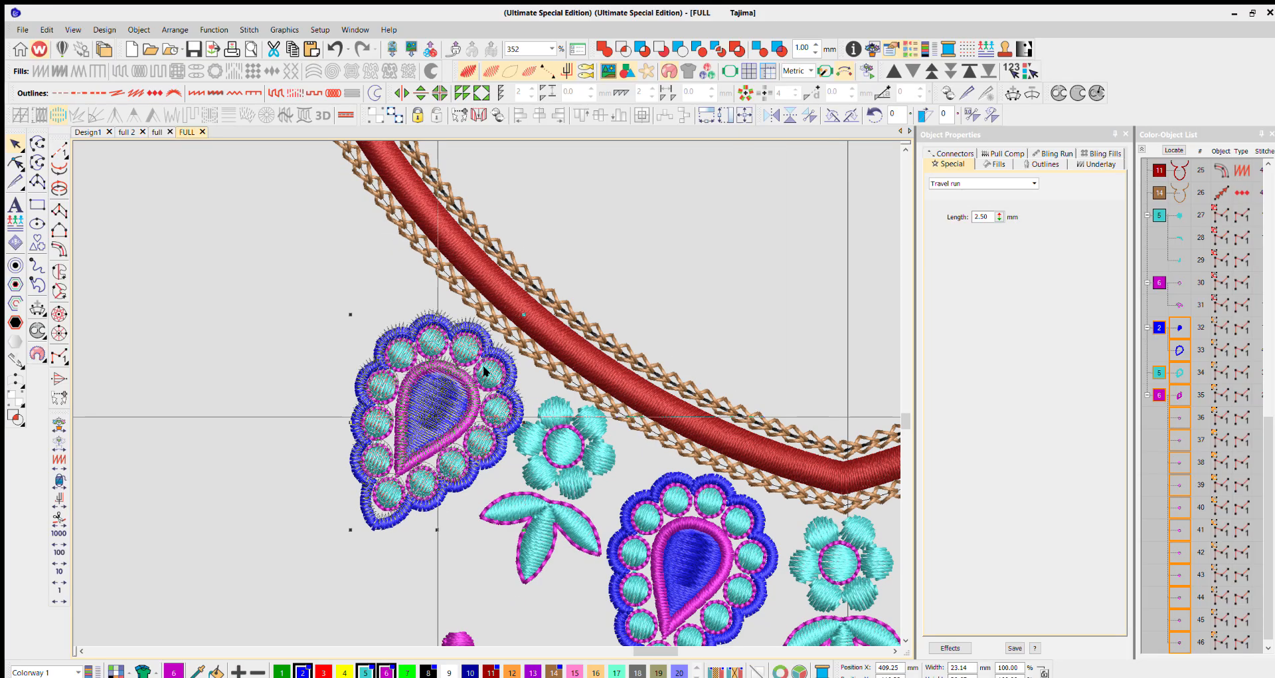
Copy the rotated flower motif to above the second teardrop and align it with the border's outer edge
scroll(484, 373, "down", 3)
left_click(527, 406)
key("ctrl+c")
key("ctrl+v")
left_click_drag(526, 408, 448, 319)
scroll(419, 333, "up", 2)
left_click_drag(483, 369, 487, 362)
scroll(485, 372, "down", 3)
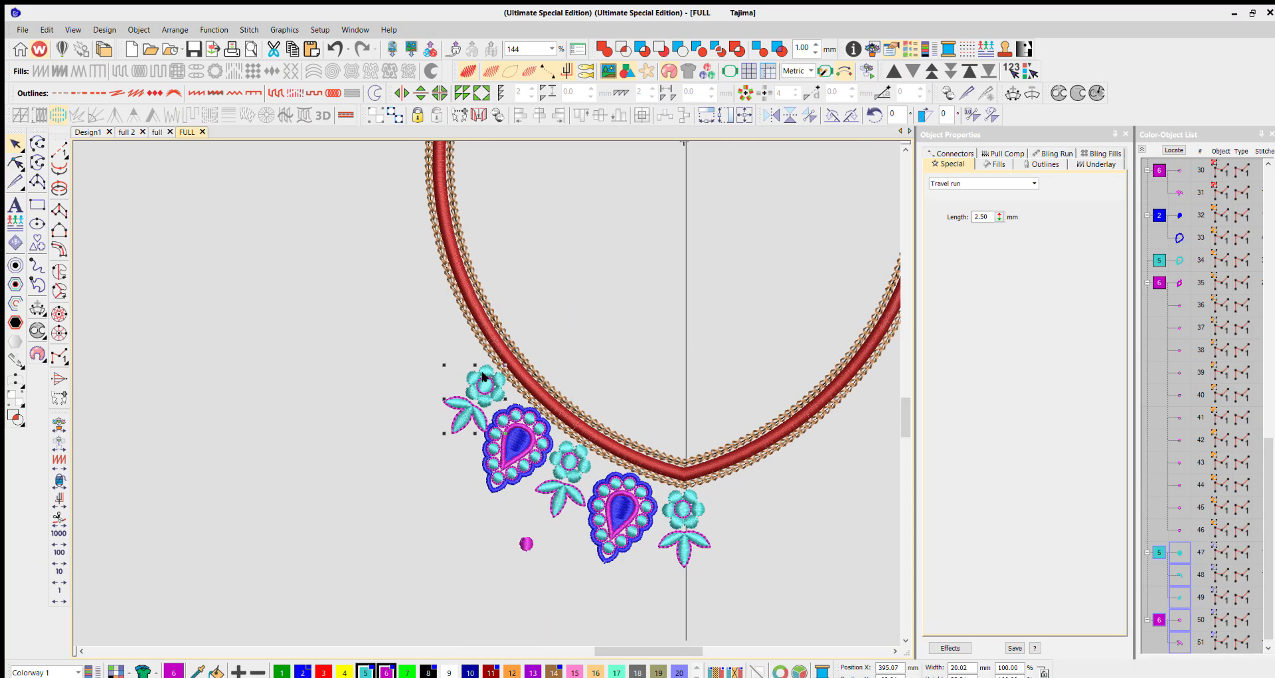
scroll(501, 362, "up", 2)
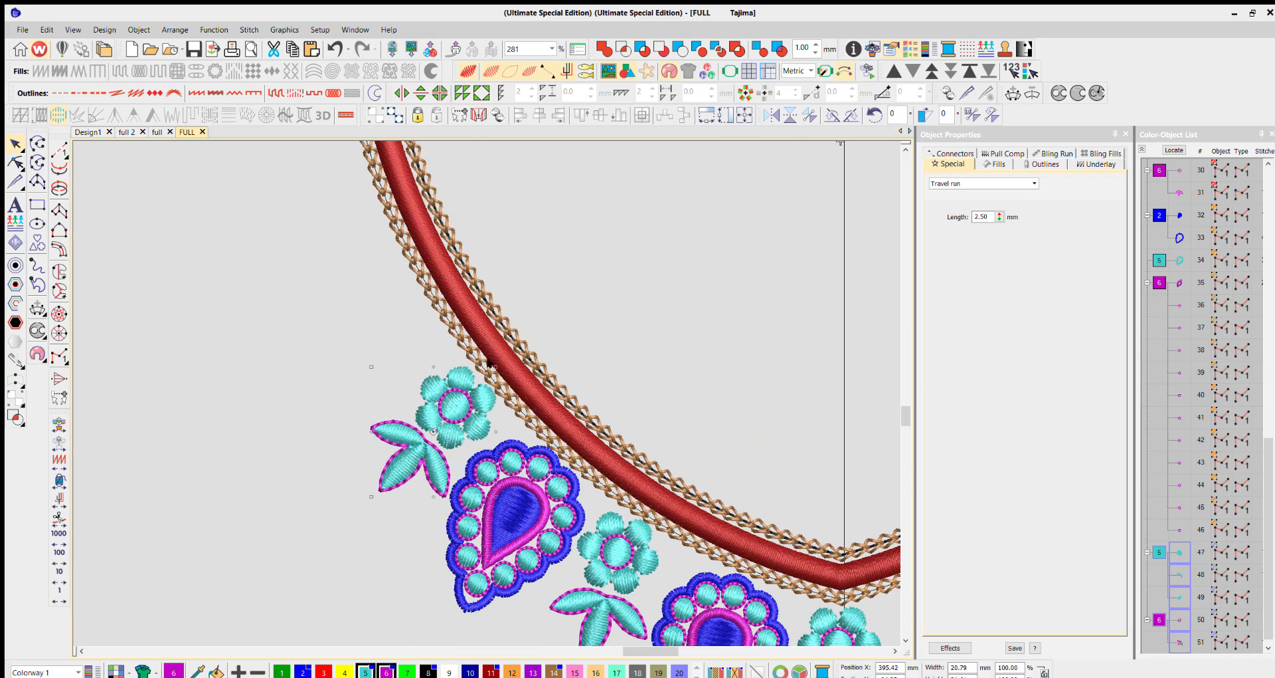
Duplicate the second teardrop with its upper flower, place the pair next up the curve and rotate it to fit
scroll(498, 362, "down", 1)
left_click(509, 430)
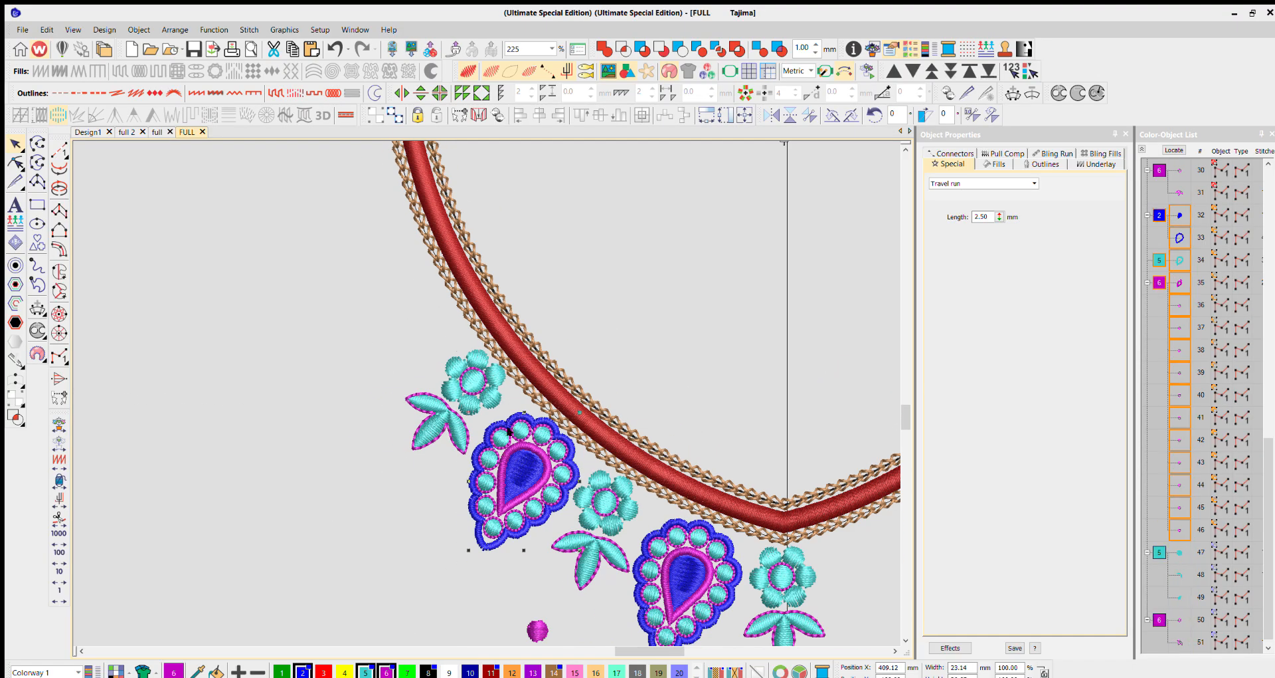
left_click(472, 382, "ctrl")
key("ctrl+d")
left_click_drag(508, 432, 387, 289)
left_click_drag(457, 404, 427, 423)
left_click_drag(409, 330, 418, 324)
scroll(457, 374, "down", 4)
key("Right")
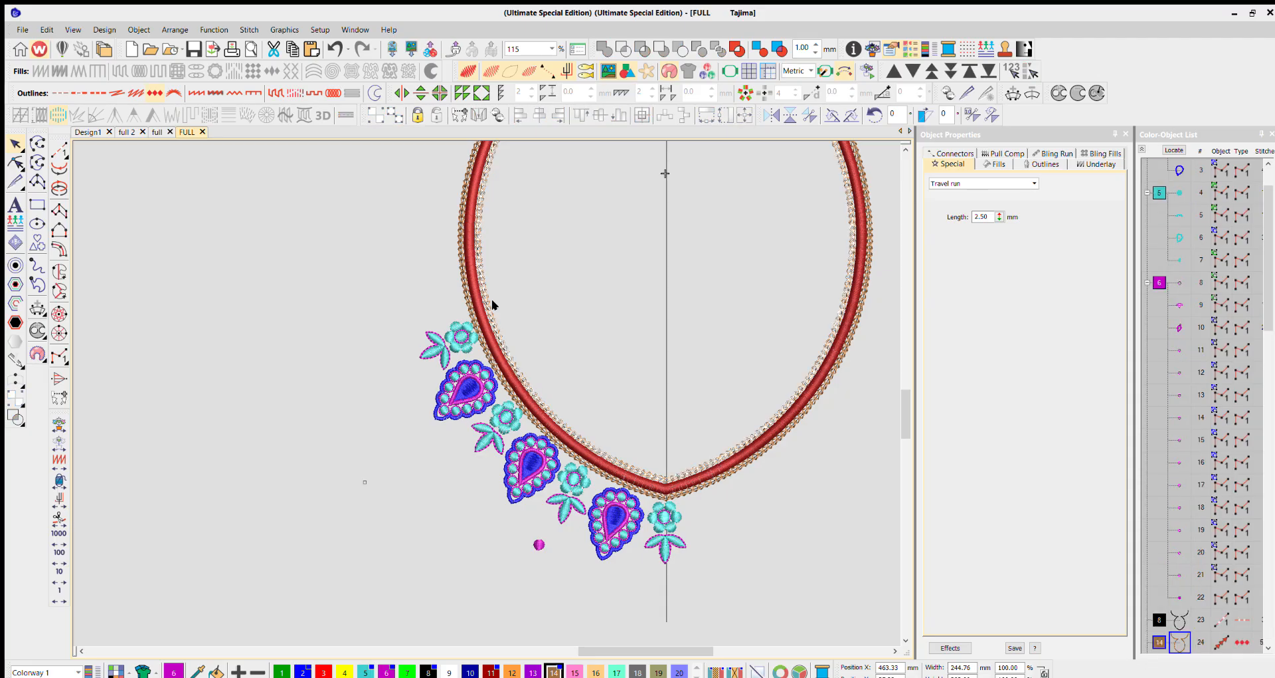
left_click_drag(499, 305, 498, 304)
Place a fourth teardrop-and-flower pair further up the left curve, rotate it and nudge it into even spacing
left_click_drag(477, 365, 440, 274)
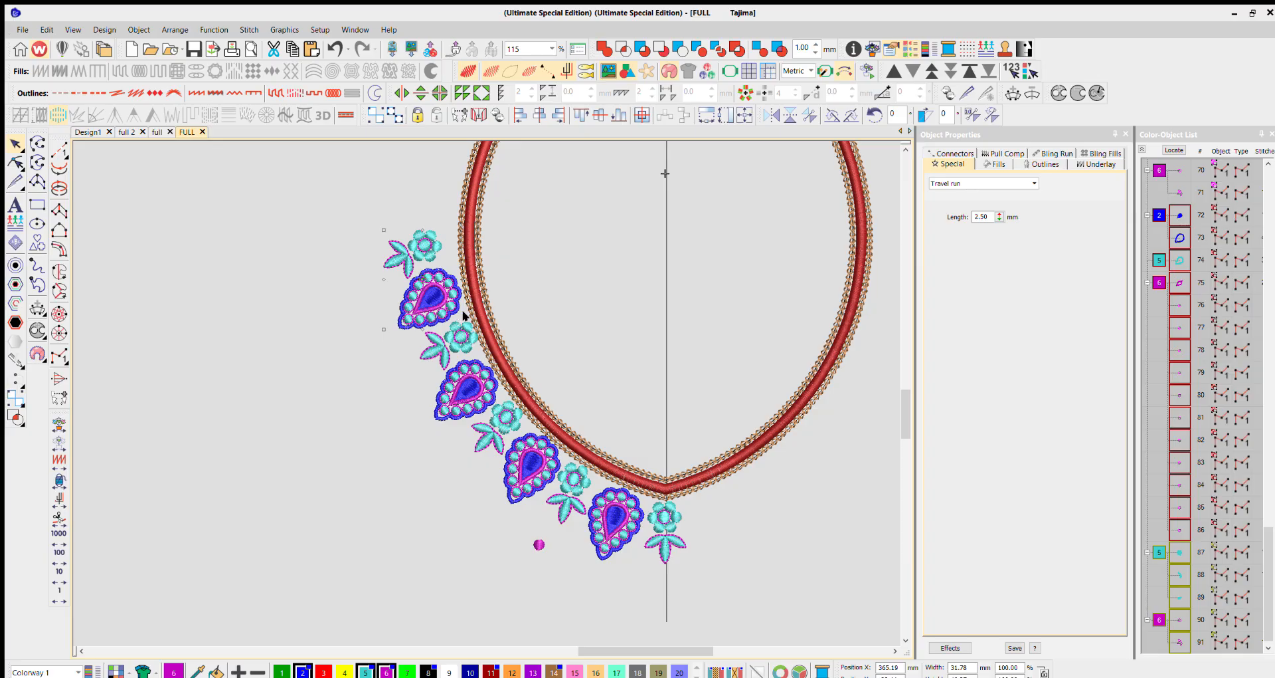
left_click_drag(385, 313, 374, 296)
scroll(419, 298, "up", 3)
left_click_drag(477, 369, 507, 377)
scroll(506, 377, "down", 2)
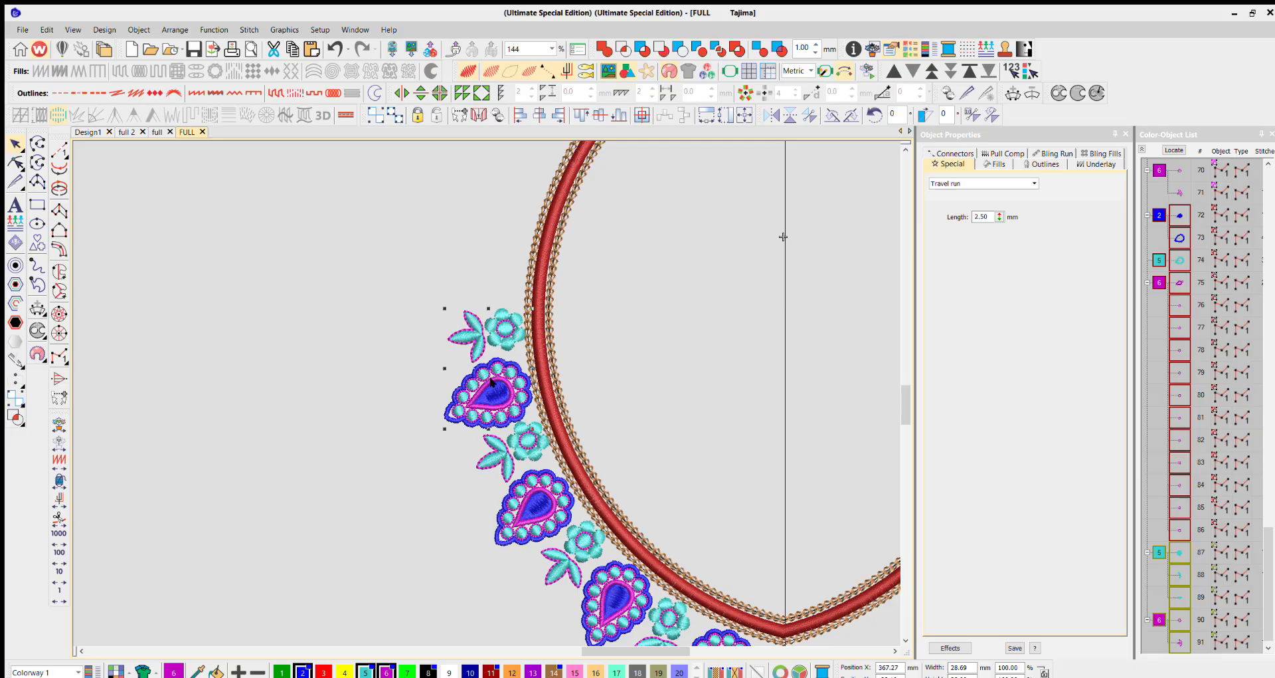
key("Up")
key("Up")
key("Left")
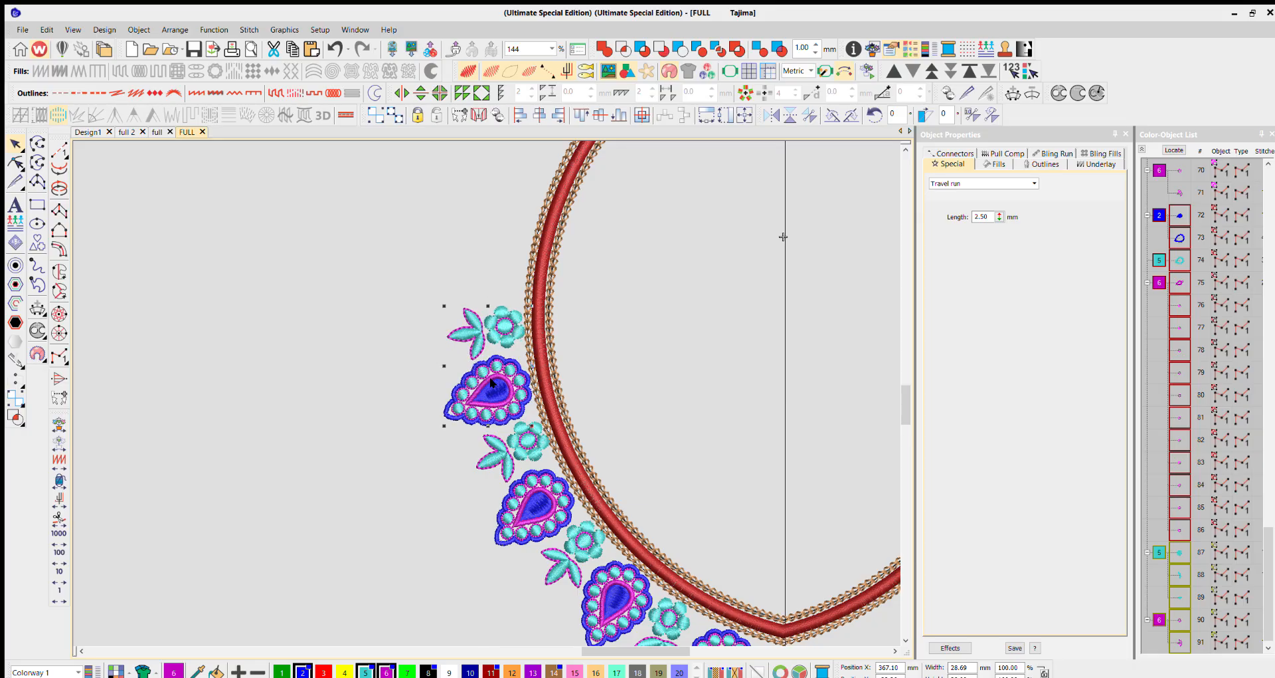
Duplicate the fourth teardrop-and-flower pair directly above itself and rotate it to match the border's left side
key("ctrl+d")
left_click_drag(497, 372, 497, 236)
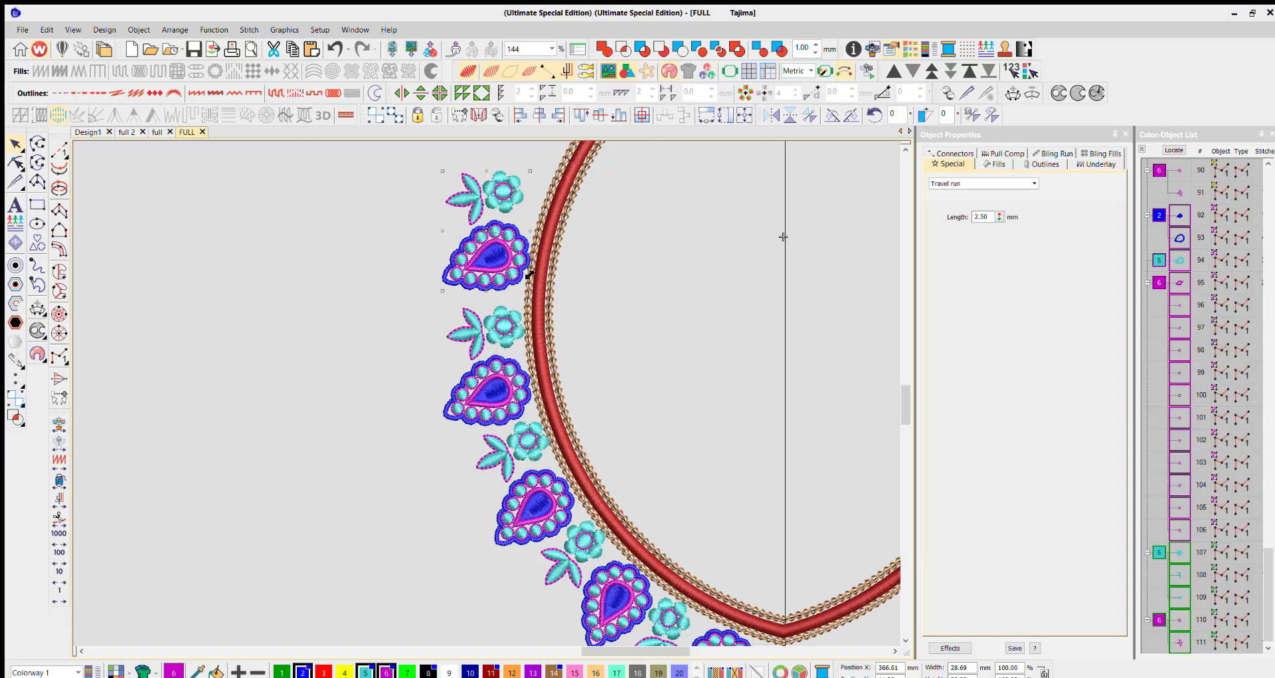
left_click_drag(529, 274, 507, 278)
scroll(506, 268, "up", 2)
left_click_drag(466, 368, 476, 386)
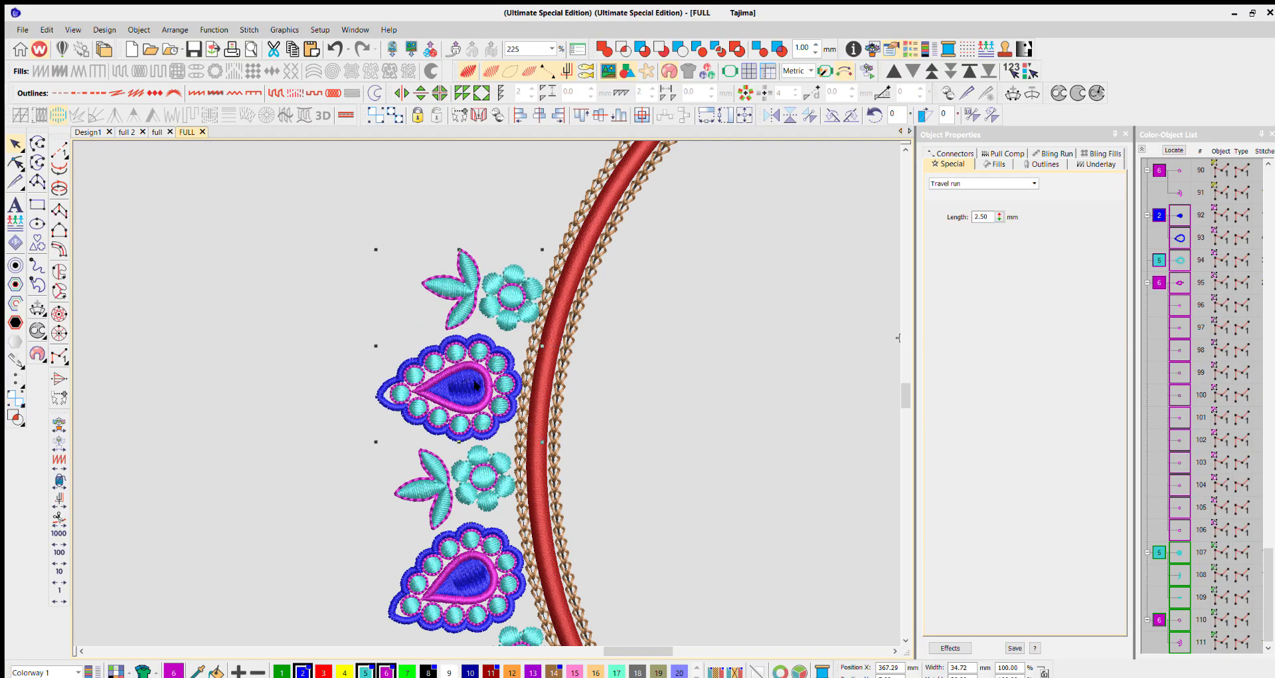
left_click_drag(542, 234, 537, 229)
left_click_drag(534, 323, 533, 322)
Duplicate the topmost teardrop-and-flower pair up to just below the neckline's inward point and rotate it along the border
scroll(473, 384, "down", 3)
scroll(478, 370, "up", 1)
key("ctrl+d")
left_click_drag(477, 374, 512, 250)
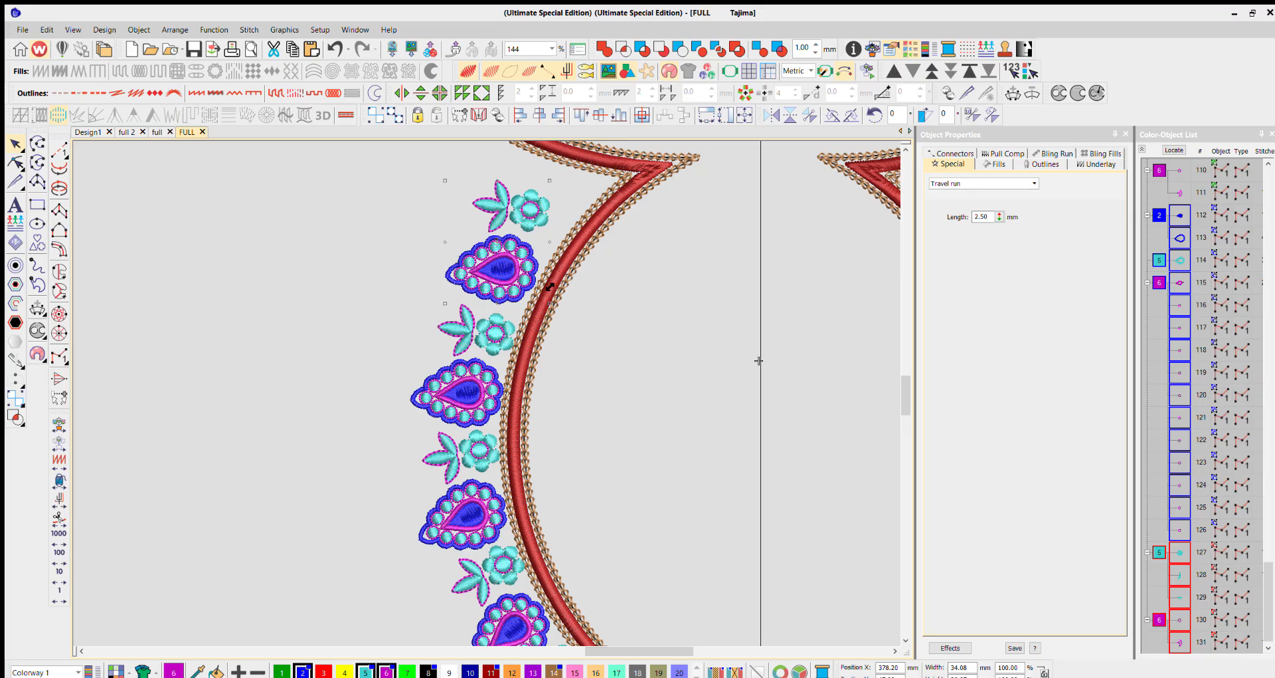
left_click_drag(550, 303, 533, 314)
scroll(511, 264, "up", 2)
left_click_drag(476, 372, 487, 382)
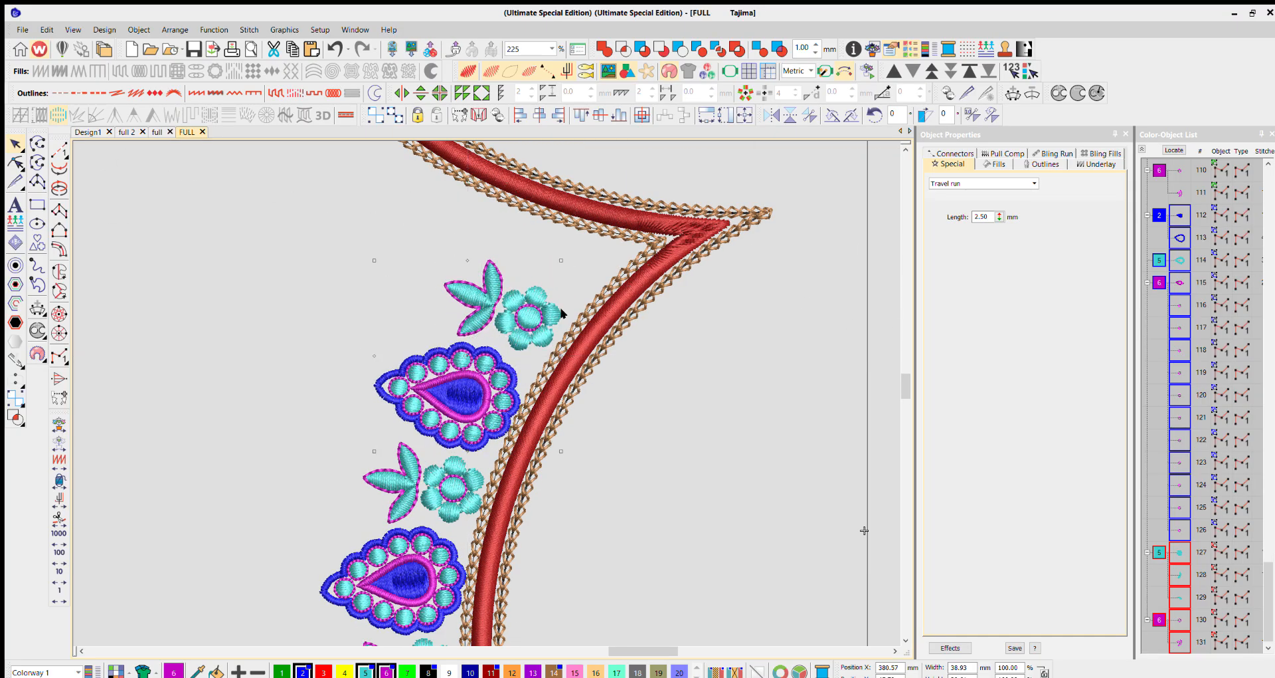
left_click_drag(562, 244, 562, 252)
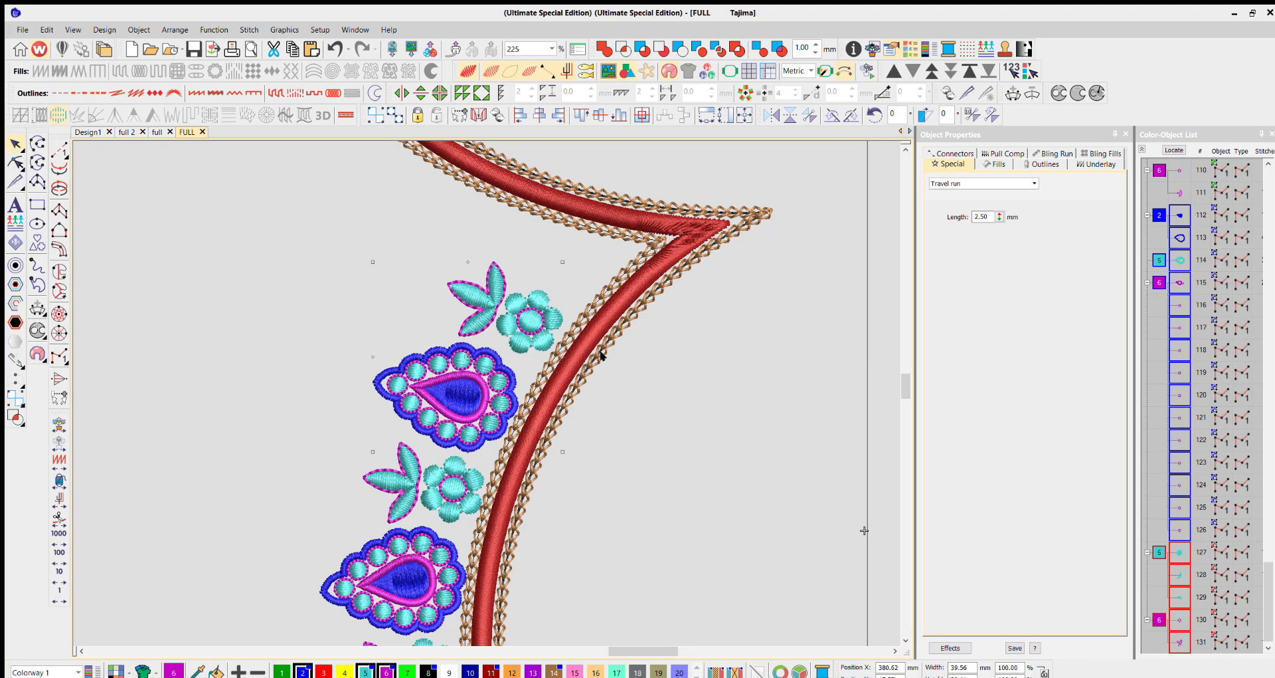
scroll(600, 413, "down", 3)
left_click(599, 409)
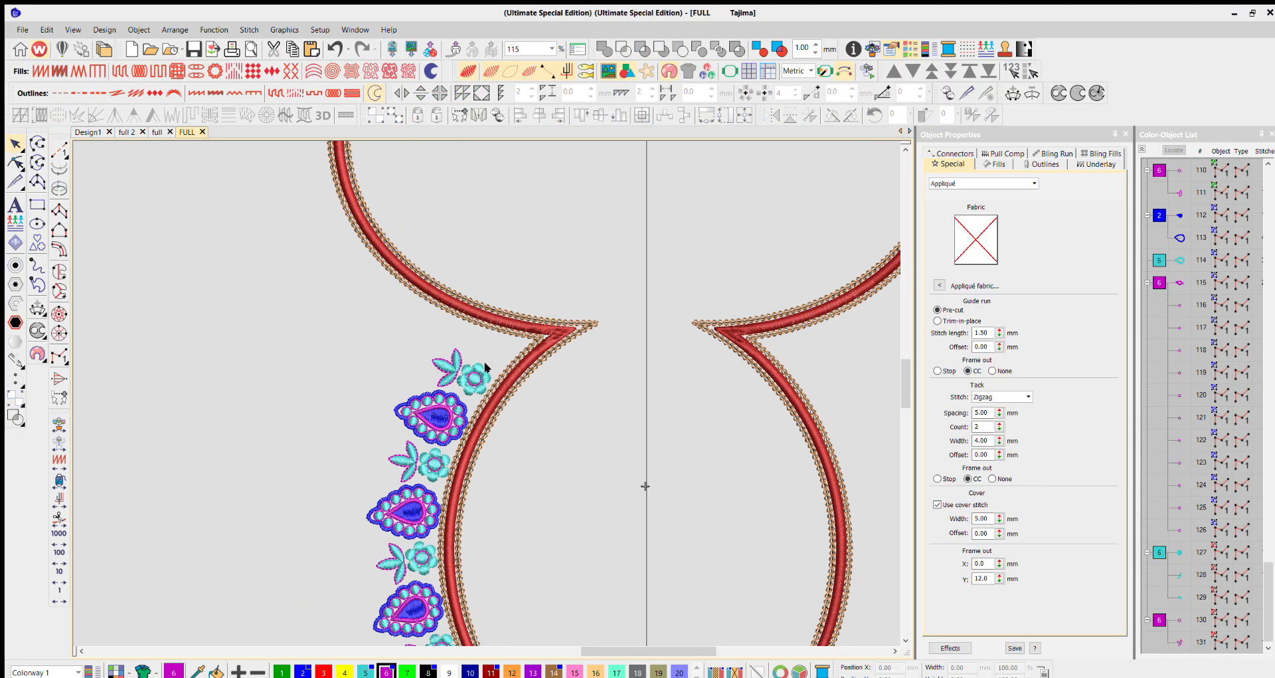
Duplicate the topmost teardrop to just above the last flower and rotate it to follow the neckline's upper left curve
scroll(484, 373, "down", 4)
scroll(479, 386, "up", 3)
left_click(477, 386)
left_click_drag(478, 390, 477, 318)
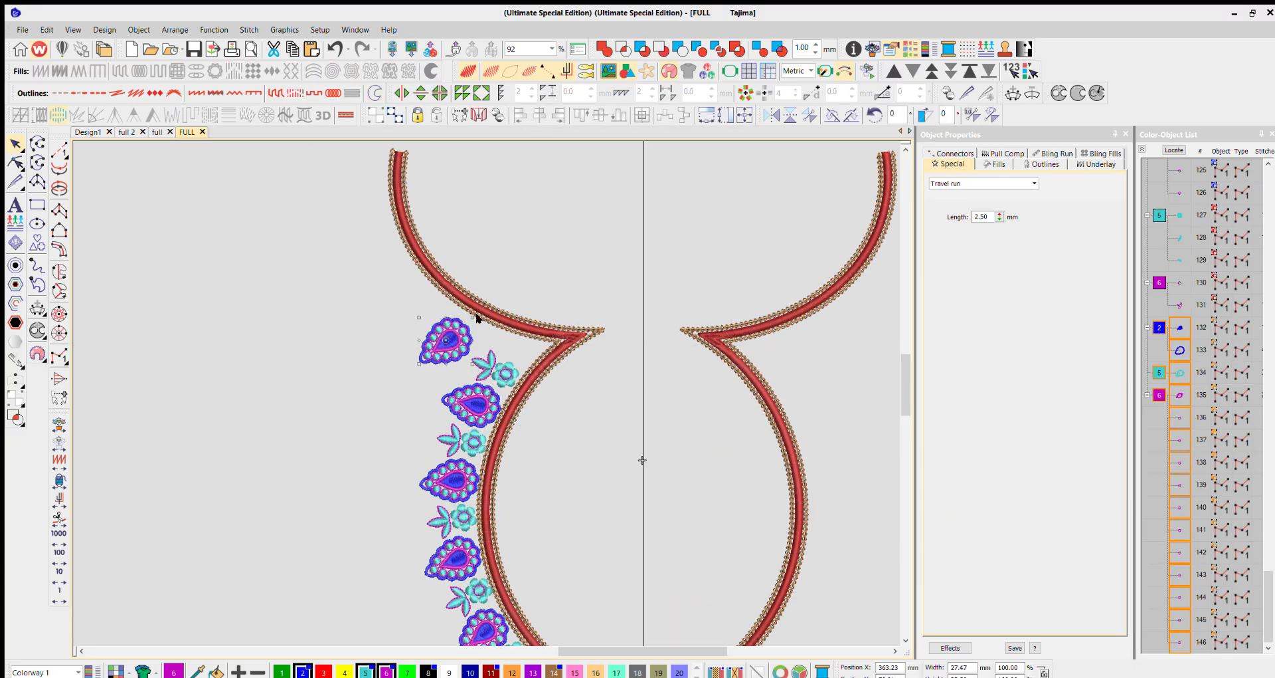
scroll(458, 331, "up", 1)
left_click_drag(503, 396, 440, 353)
Copy the flower motif, paste it above the new teardrop and fit it along the upper left curve
scroll(490, 370, "down", 2)
left_click(514, 402)
key("ctrl+c")
key("ctrl+v")
left_click_drag(456, 337, 463, 276)
scroll(444, 352, "up", 4)
scroll(533, 406, "down", 2)
Select the topmost teardrop and flower together and duplicate the pair twice up to the upper end of the left border
left_click(498, 381)
left_click(468, 348, "ctrl")
key("ctrl+d")
scroll(483, 377, "up", 2)
left_click_drag(465, 401, 559, 496)
scroll(479, 390, "down", 2)
key("ctrl+d")
Delete the small stray travel-run object outside the lower left motifs
scroll(483, 380, "down", 7)
scroll(559, 497, "up", 4)
left_click(550, 388)
left_click(405, 374)
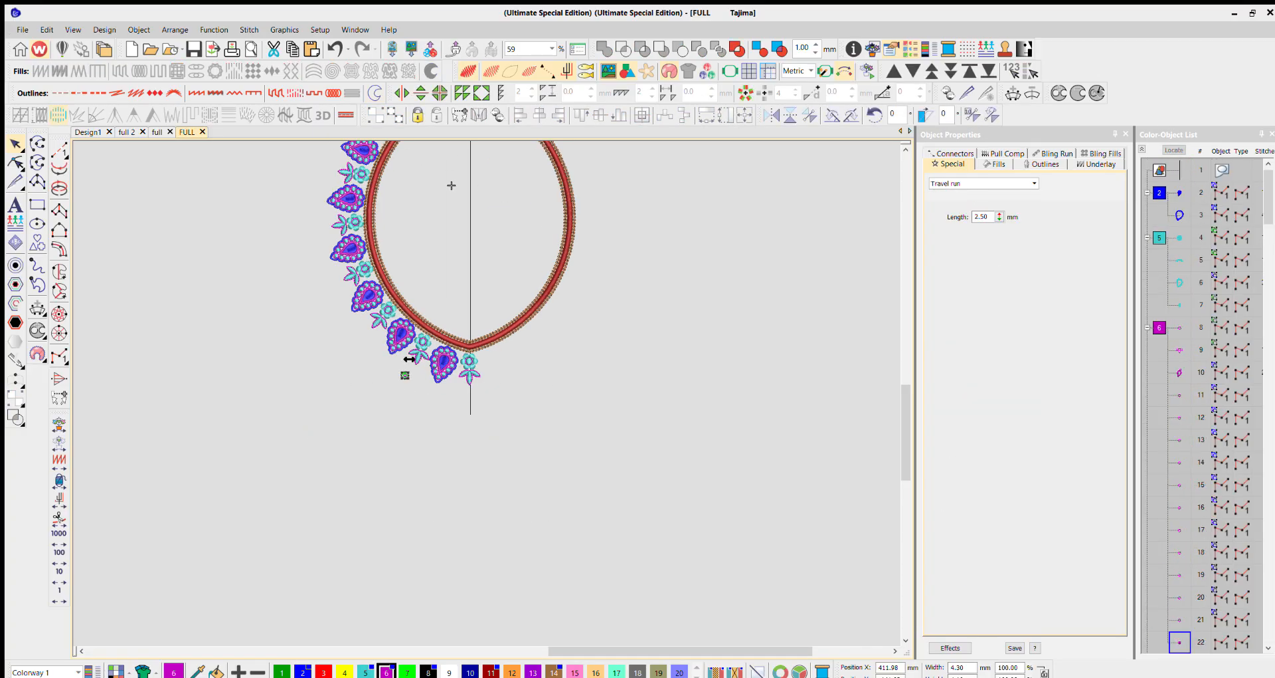
key("Delete")
scroll(481, 373, "down", 3)
Group the left-side teardrops and flowers and mirror a copy across the neckline's vertical centre line
left_click(528, 392)
scroll(483, 369, "up", 3)
key("ctrl+g")
left_click(516, 386)
left_click_drag(483, 369, 432, 378)
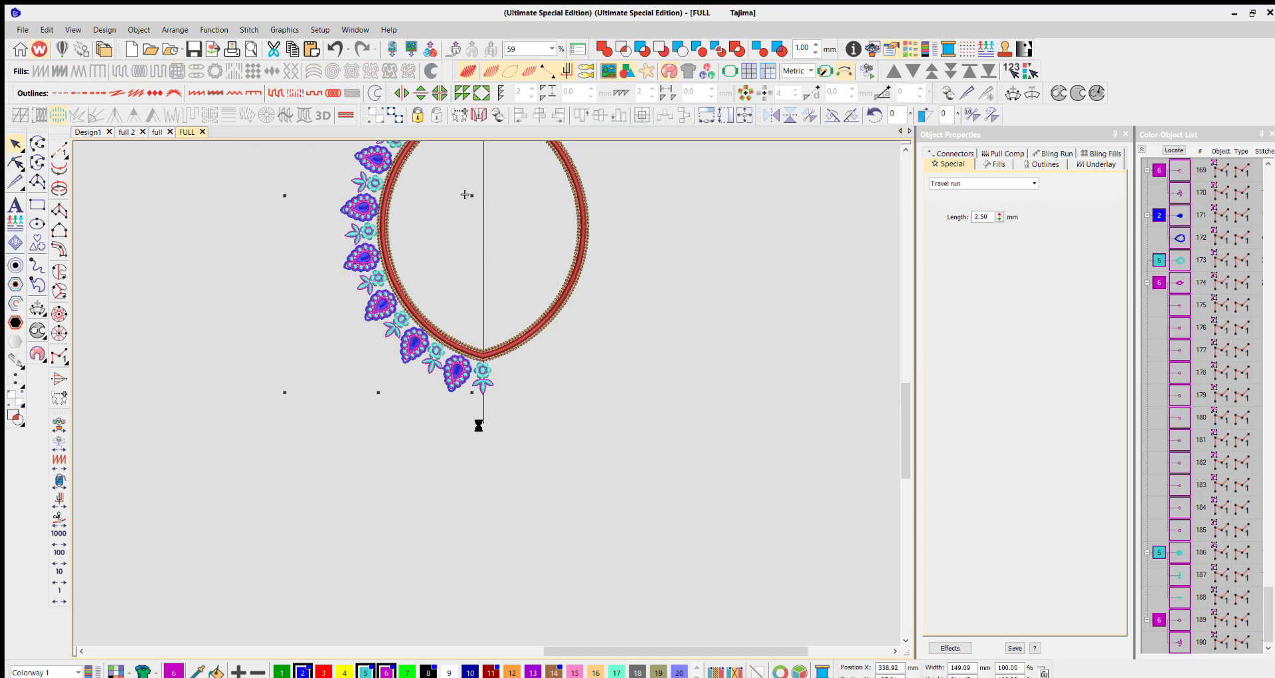
left_click(401, 93)
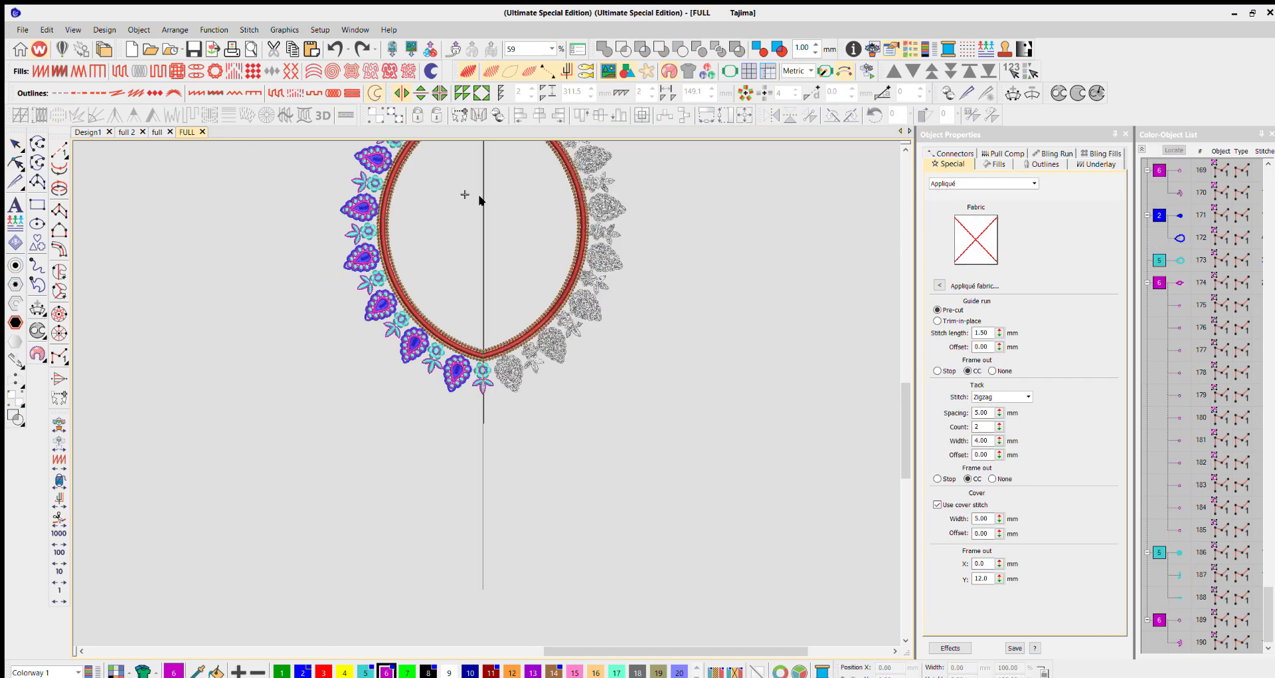
left_click(484, 199)
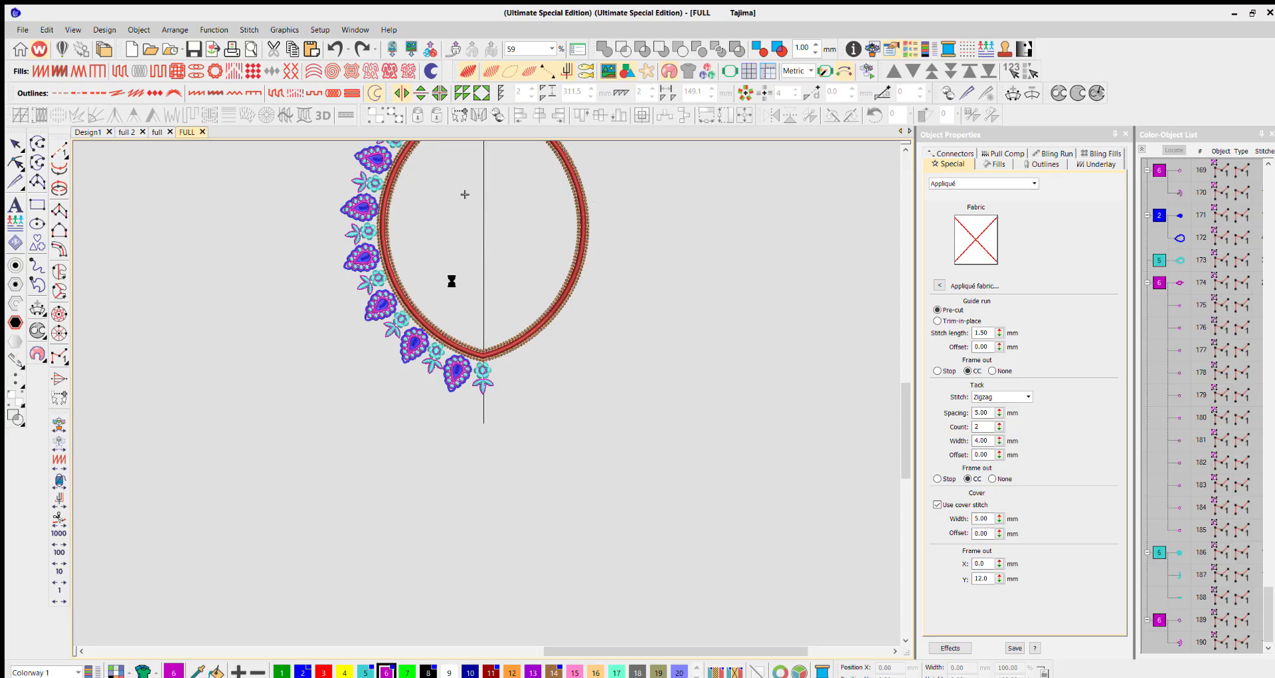
left_click(513, 378)
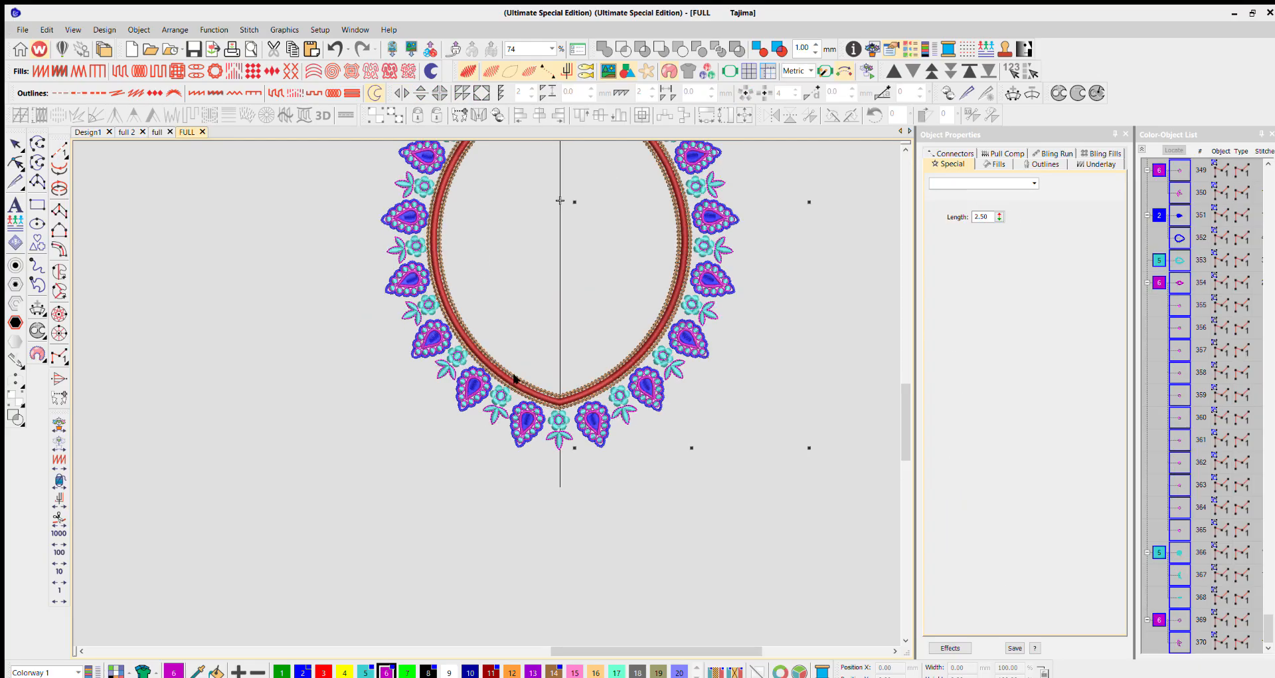
Select the motif groups on both sides together with the red satin border and align them to a common vertical centre
left_click(529, 403)
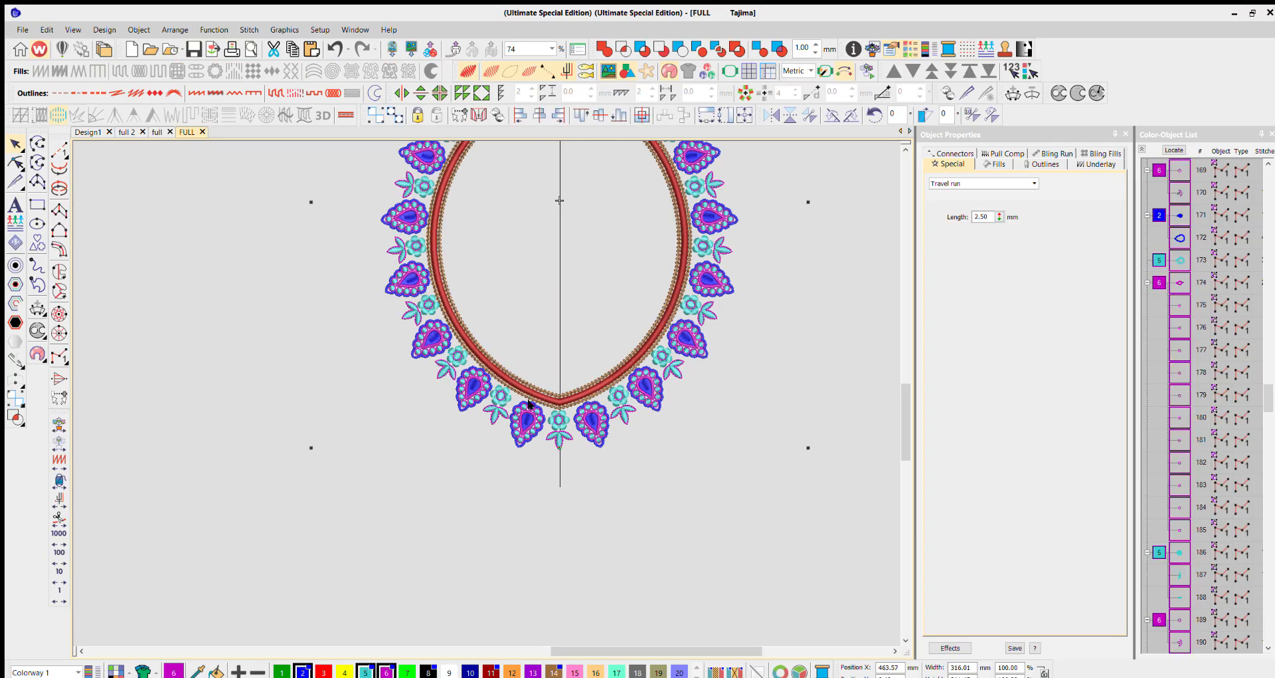
left_click(567, 398, "ctrl")
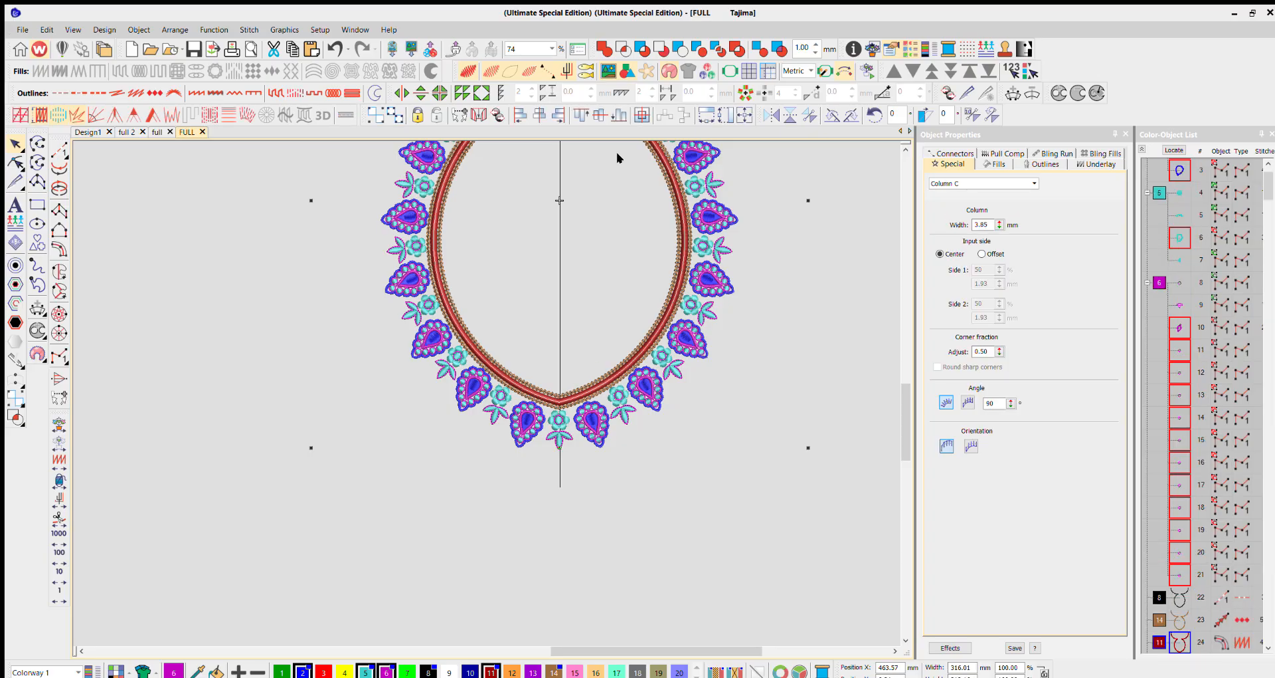
left_click(537, 110)
Select the complete neckline design and resequence its objects by thread color
left_click(652, 307)
scroll(534, 376, "down", 4)
scroll(382, 326, "up", 2)
scroll(412, 412, "down", 2)
left_click_drag(651, 226, 651, 227)
scroll(486, 379, "up", 2)
scroll(486, 379, "down", 8)
scroll(491, 367, "up", 4)
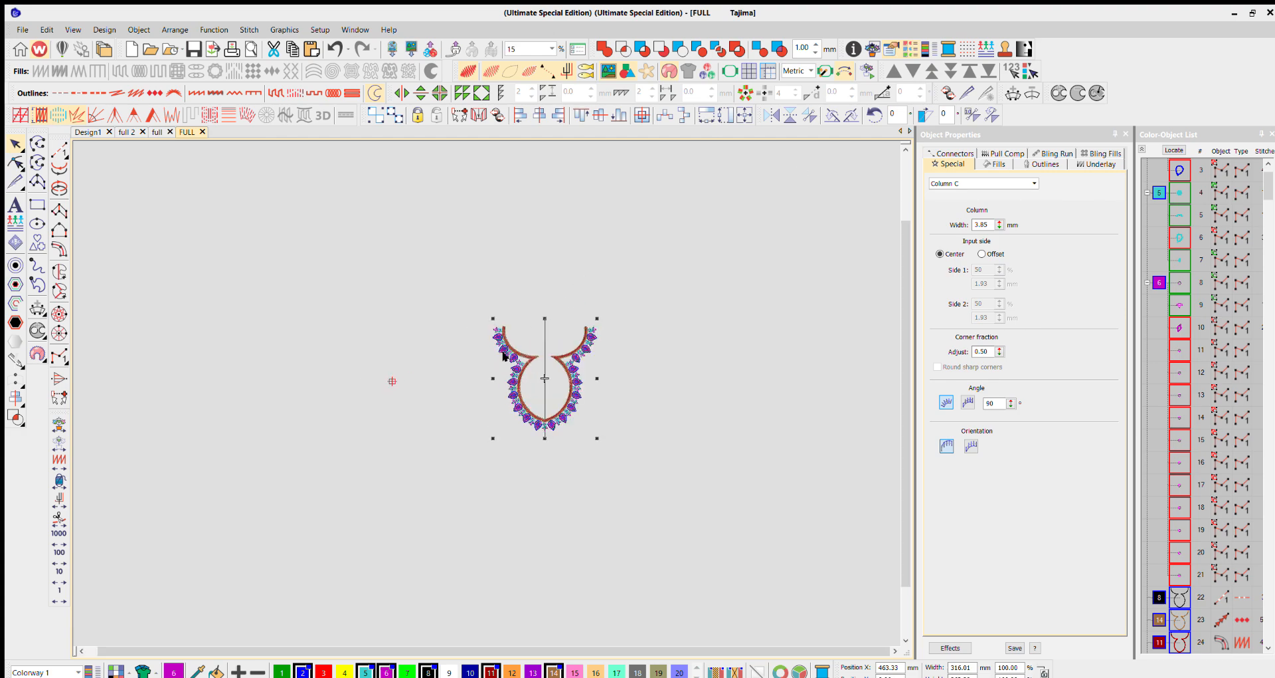
left_click(1026, 49)
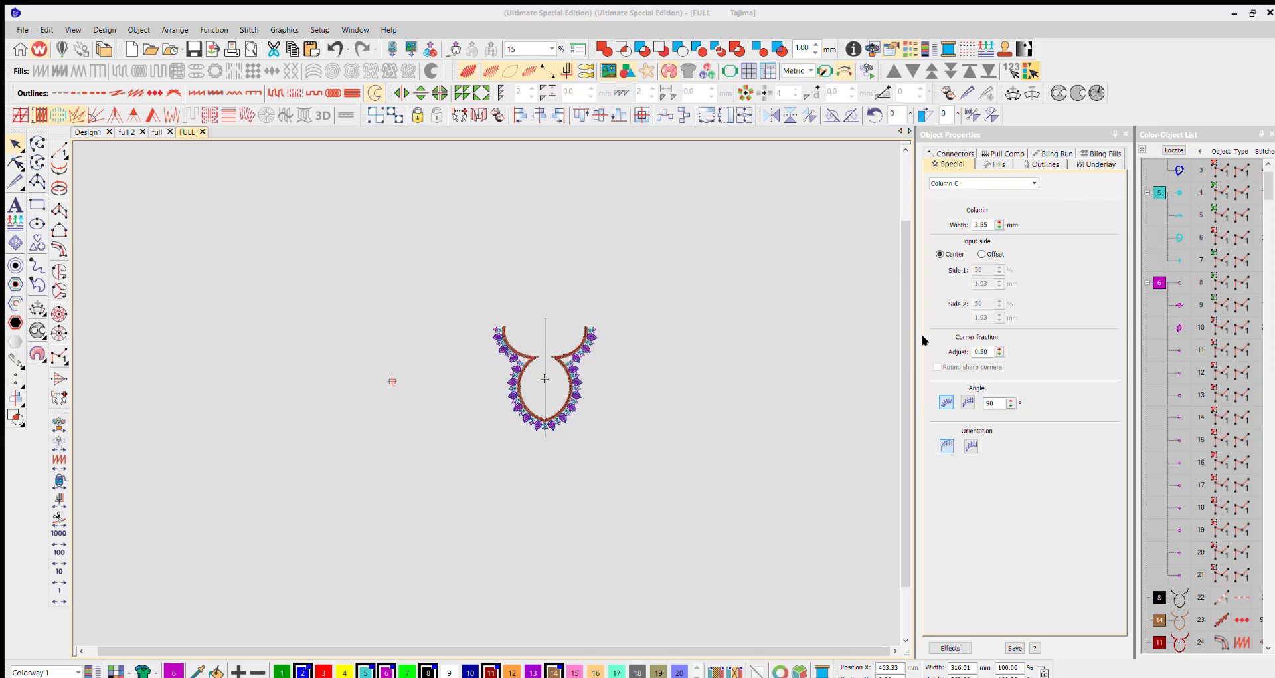
Play the stitch-out simulation of the full neckline to check its color order, and close the player
scroll(575, 376, "up", 6)
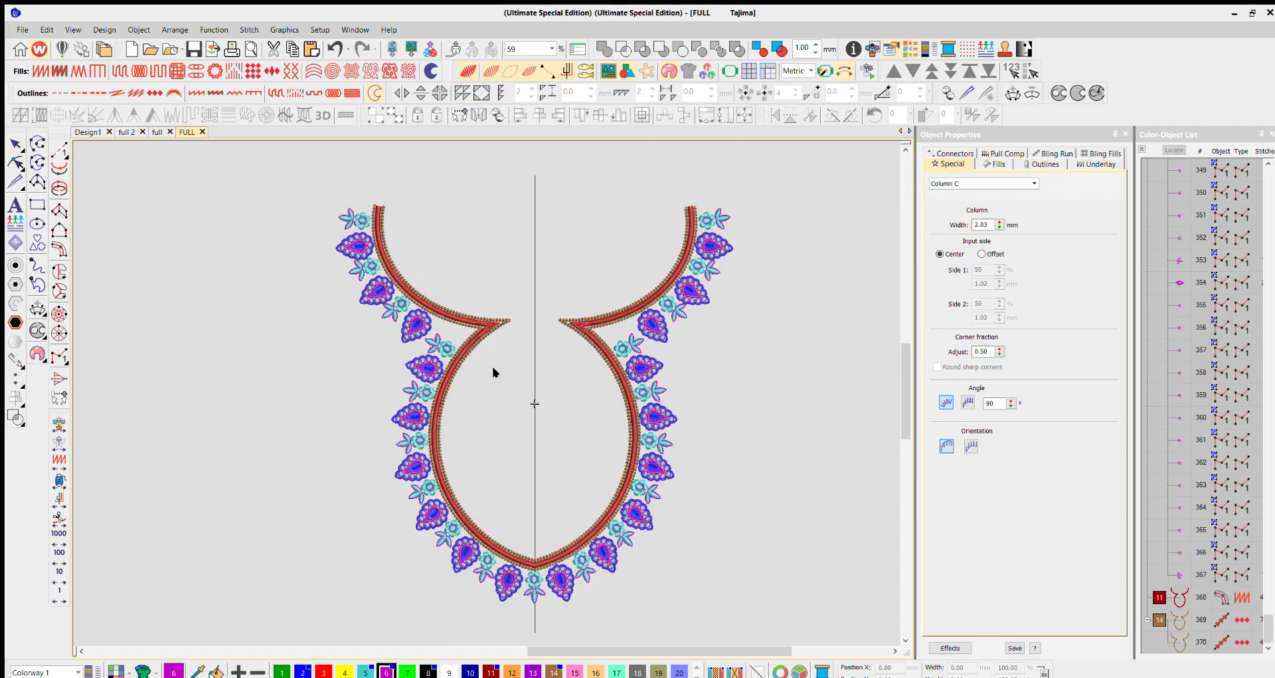
left_click(865, 53)
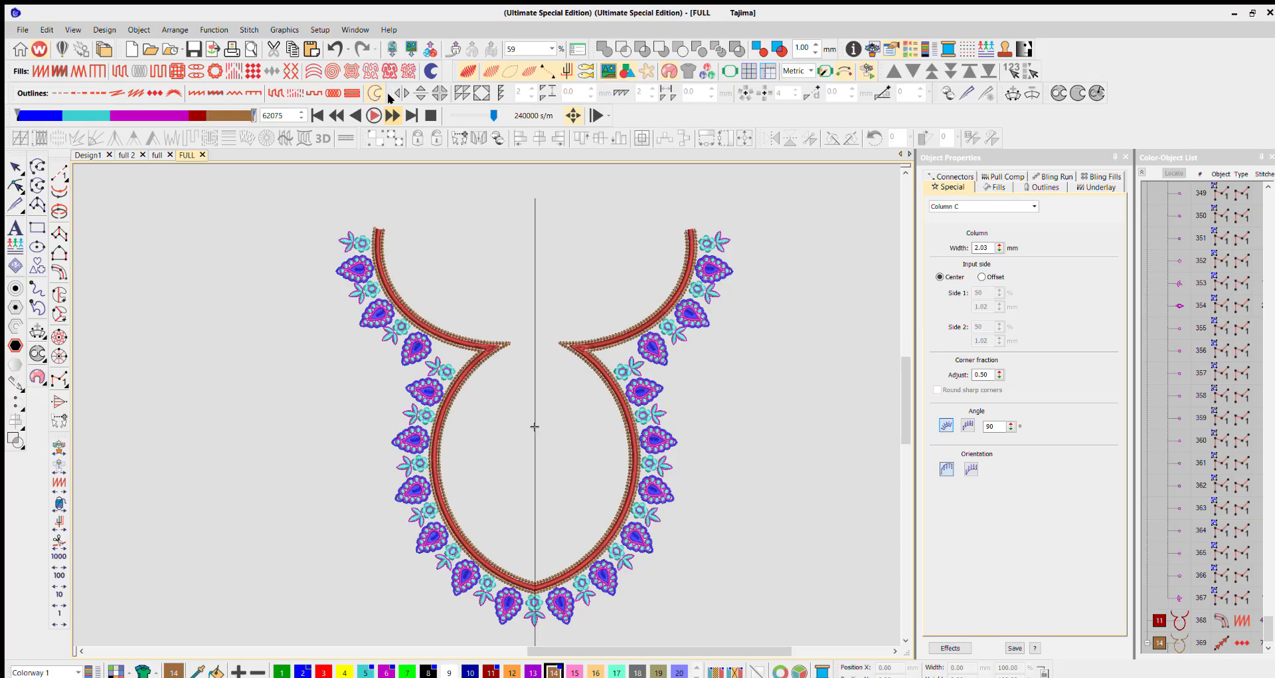
left_click(430, 115)
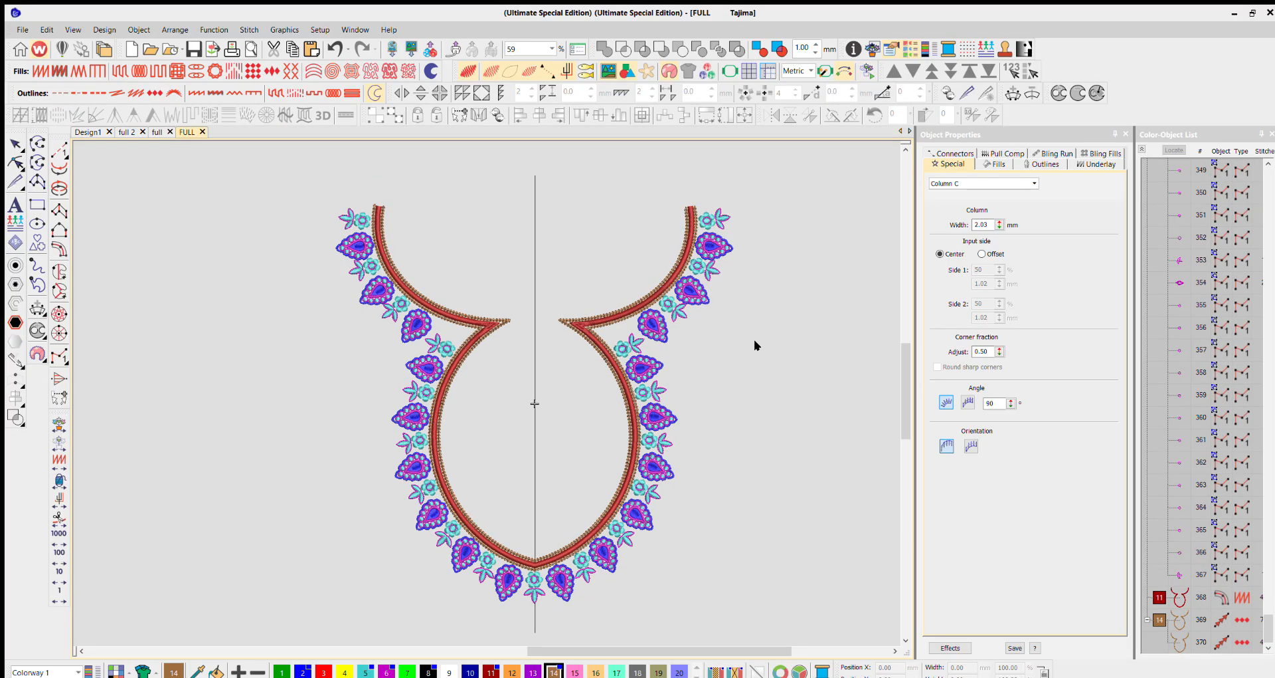